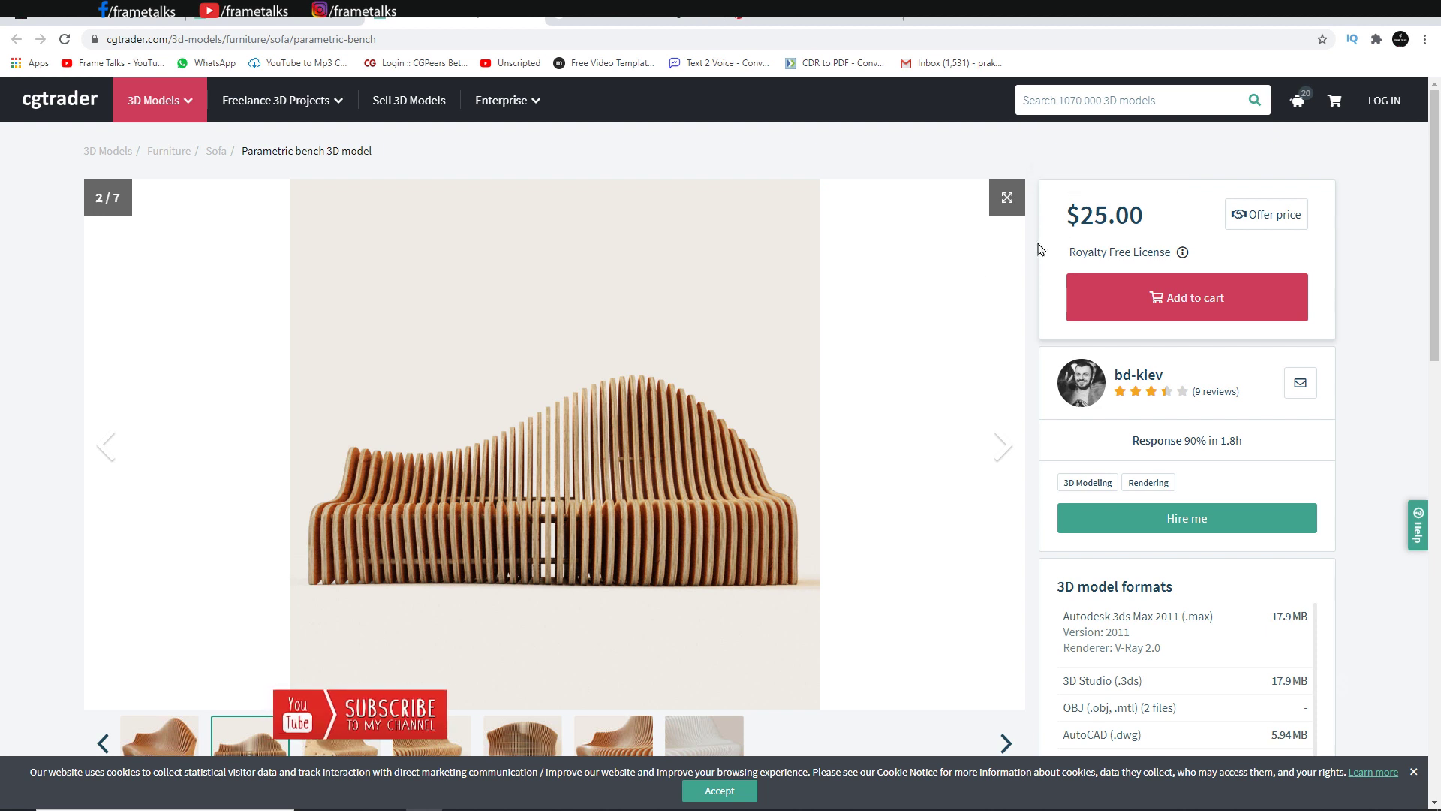
Examine the reference images of the Parametric bench and Parametric bench Wave-2 models.
{"action": "left_click", "coordinate": [194, 723]}
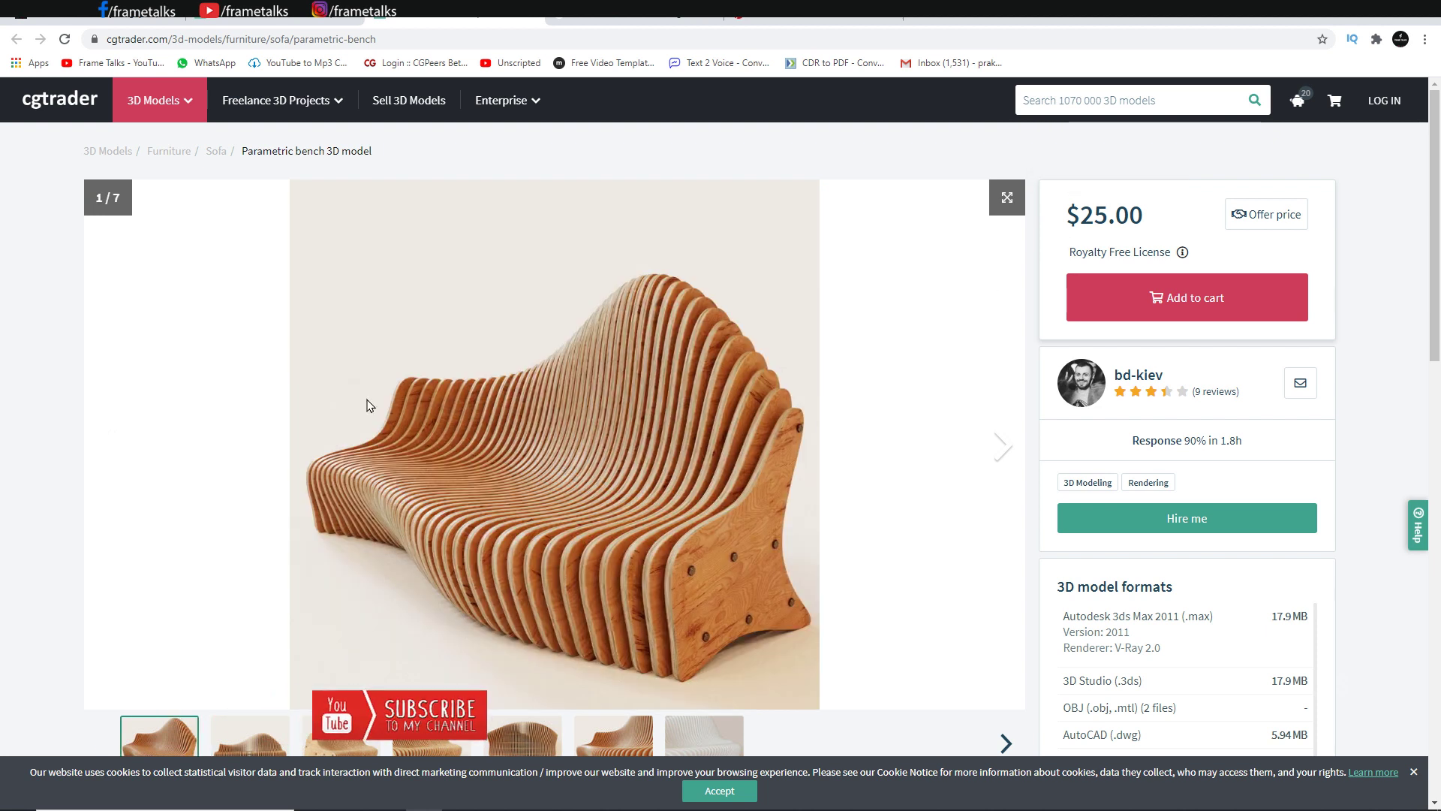
{"action": "mouse_move", "coordinate": [1104, 250]}
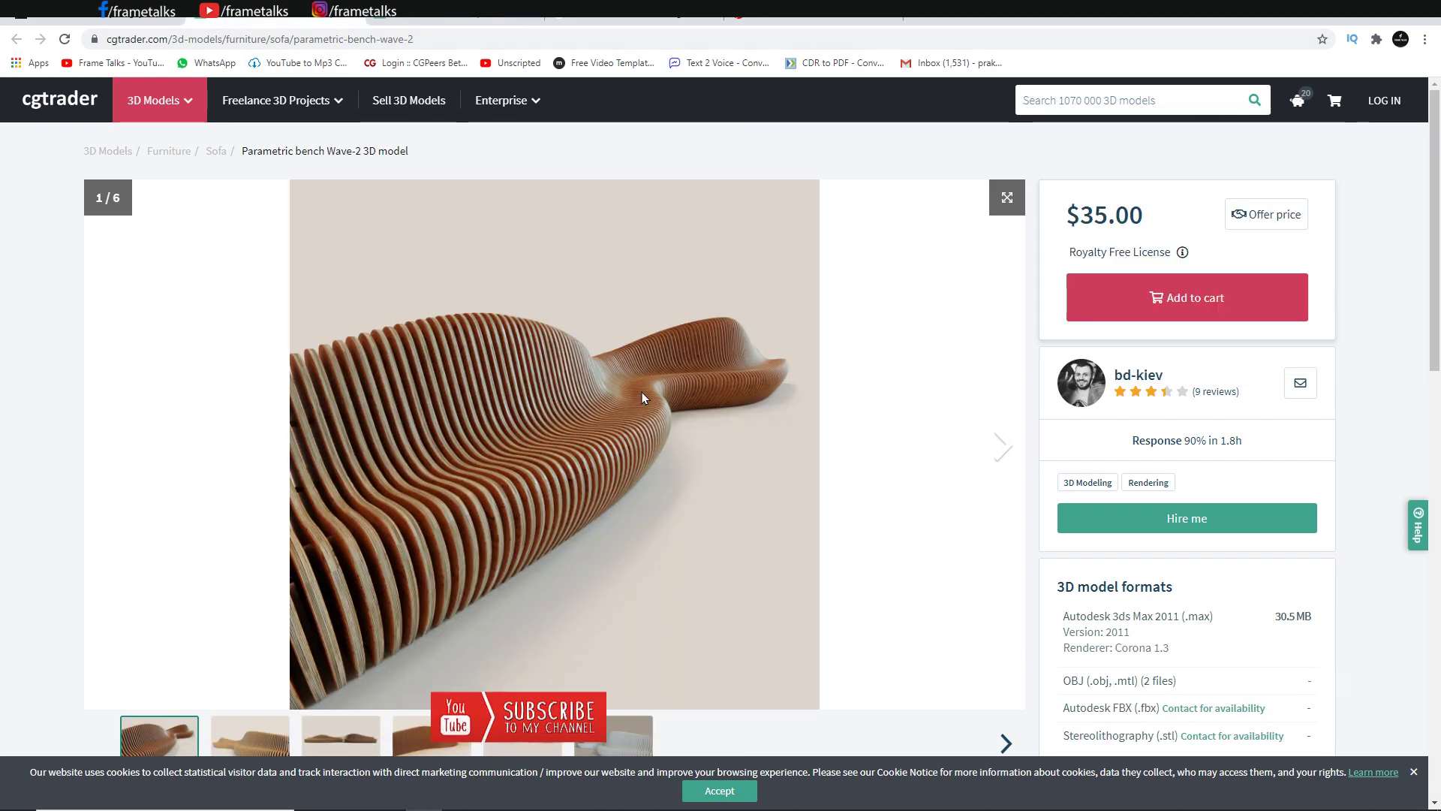
{"action": "mouse_move", "coordinate": [1125, 252]}
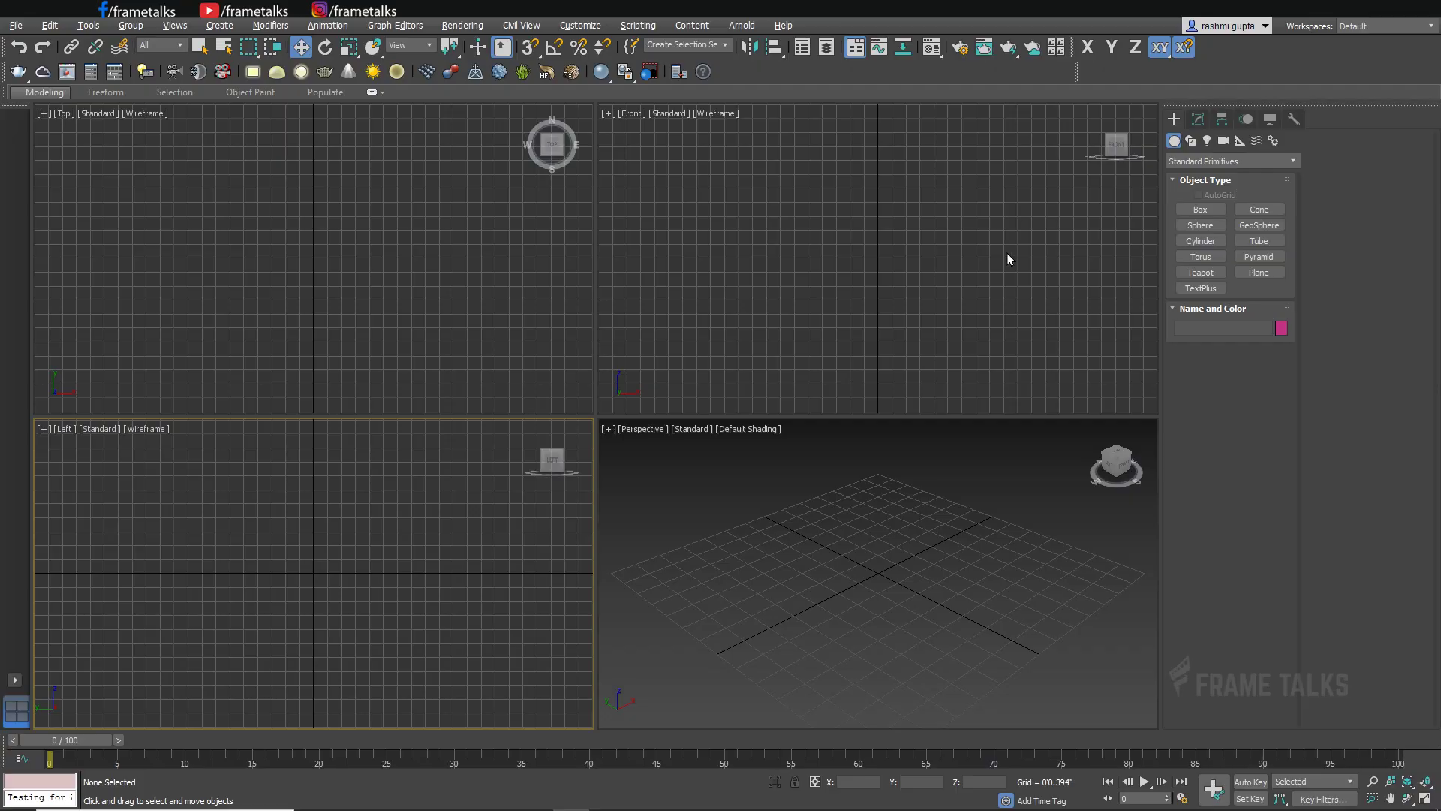
Draw a closed, curved bench side profile with a seat and tall backrest as a Line spline in the Front view.
{"action": "left_click", "coordinate": [977, 328]}
{"action": "key", "text": "alt+w"}
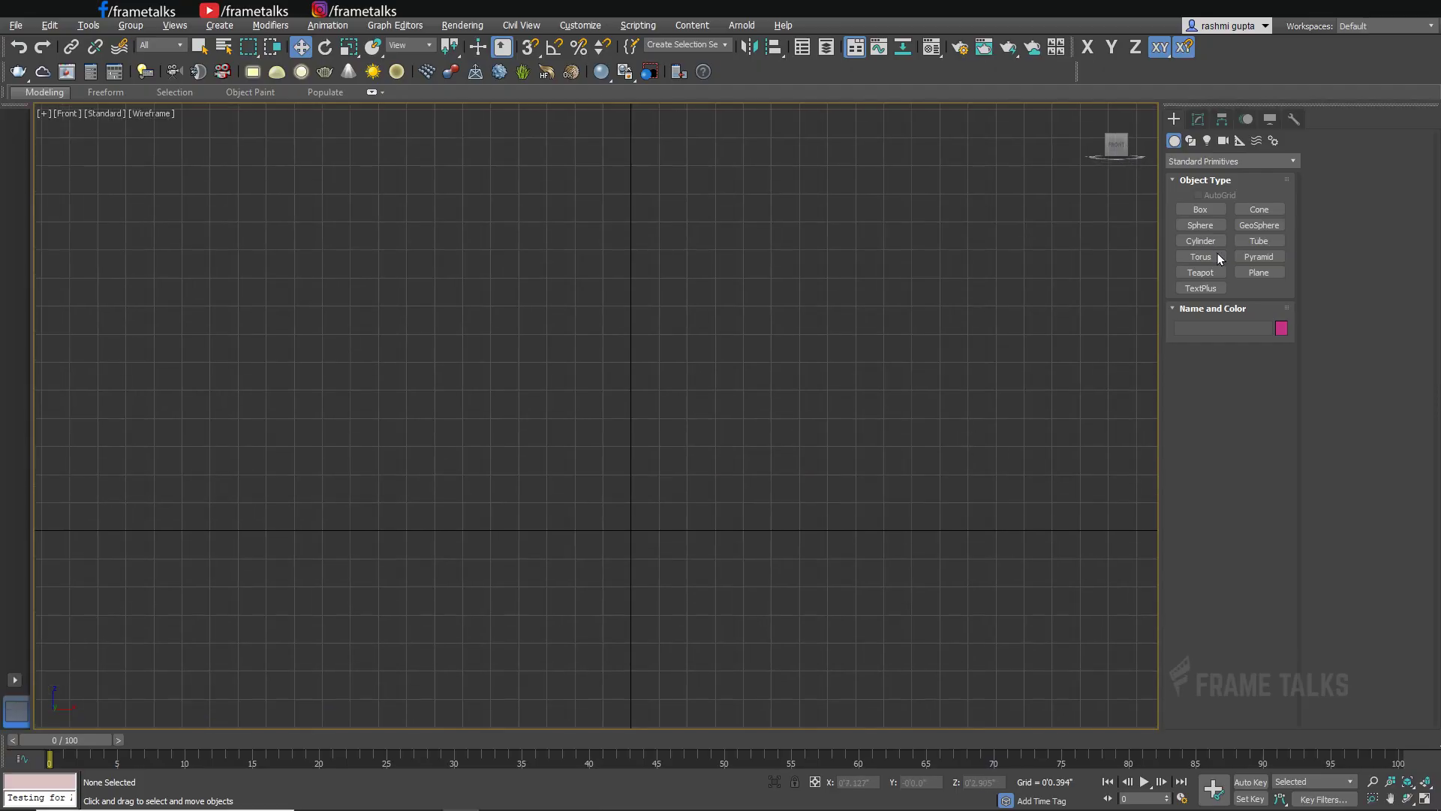
{"action": "left_click", "coordinate": [1191, 141]}
{"action": "left_click", "coordinate": [1210, 221]}
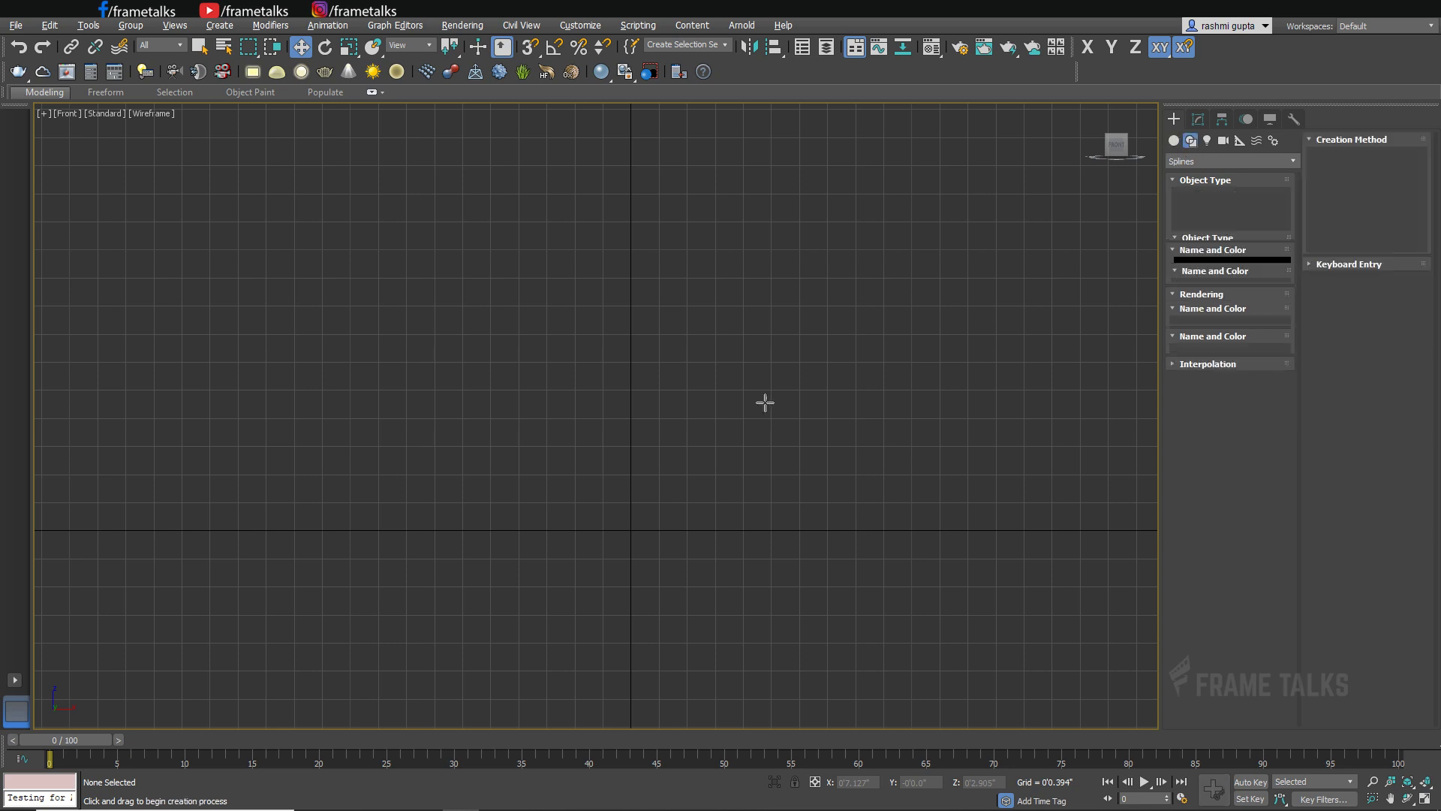
{"action": "left_click", "coordinate": [413, 530]}
{"action": "scroll", "coordinate": [452, 520], "scroll_direction": "up", "scroll_amount": 2}
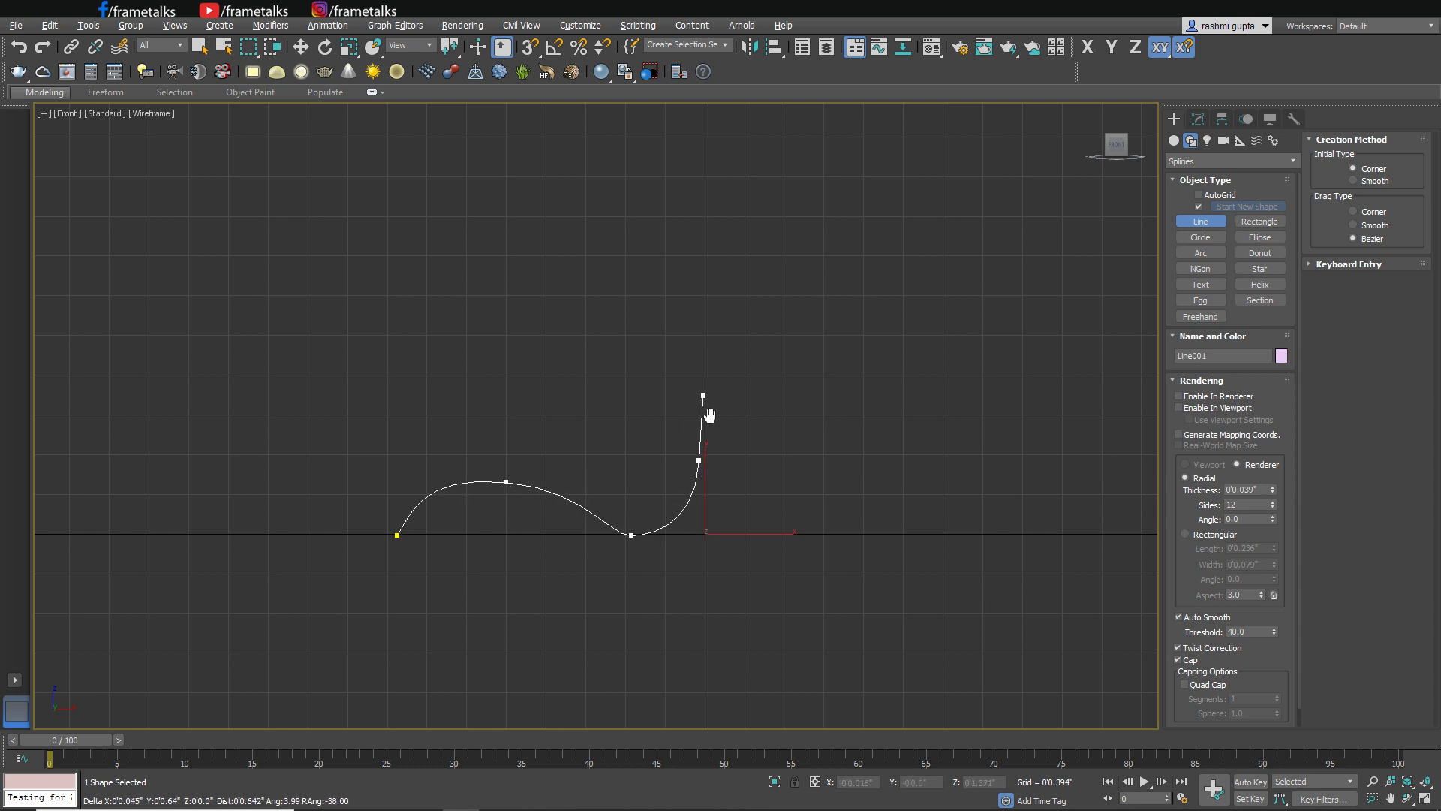
{"action": "middle_click_drag", "start_coordinate": [709, 415], "coordinate": [743, 575]}
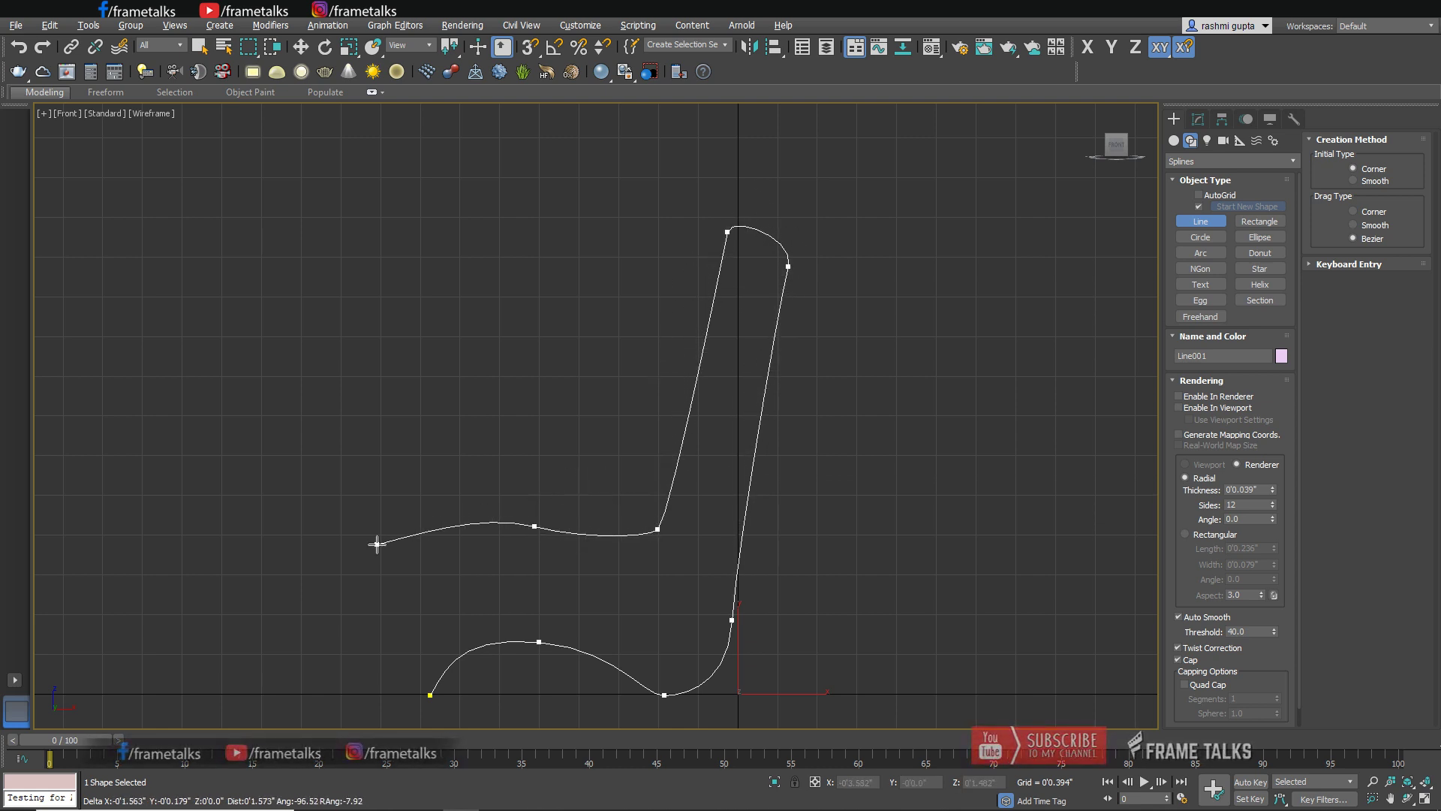
{"action": "left_click", "coordinate": [428, 698]}
{"action": "key", "text": "Return"}
{"action": "right_click", "coordinate": [479, 661]}
{"action": "right_click", "coordinate": [479, 660]}
Convert all vertices of the bench profile to smooth.
{"action": "left_click", "coordinate": [1199, 121]}
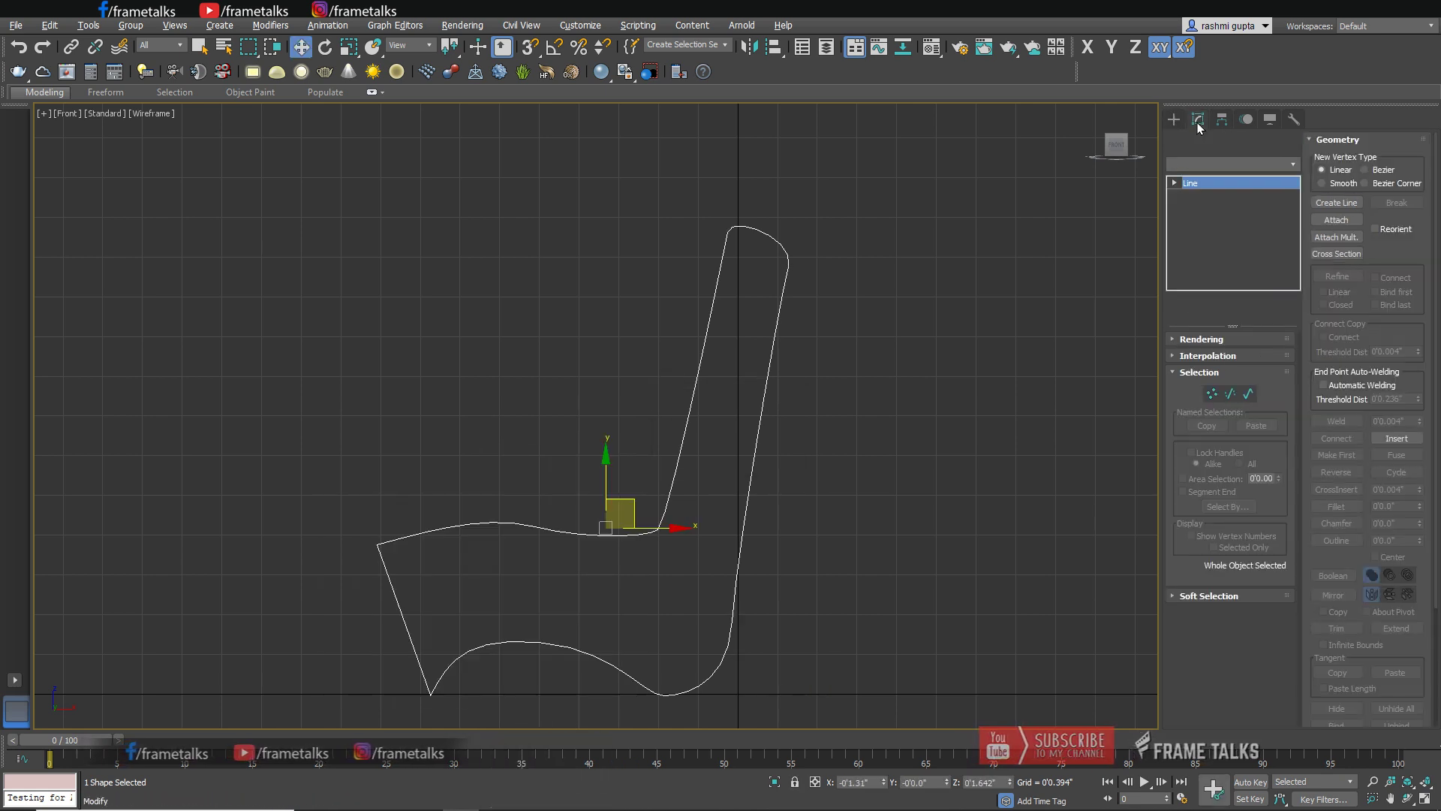
{"action": "key", "text": "1"}
{"action": "key", "text": "ctrl+a"}
{"action": "right_click", "coordinate": [623, 418]}
{"action": "left_click", "coordinate": [583, 331]}
{"action": "left_click", "coordinate": [430, 694]}
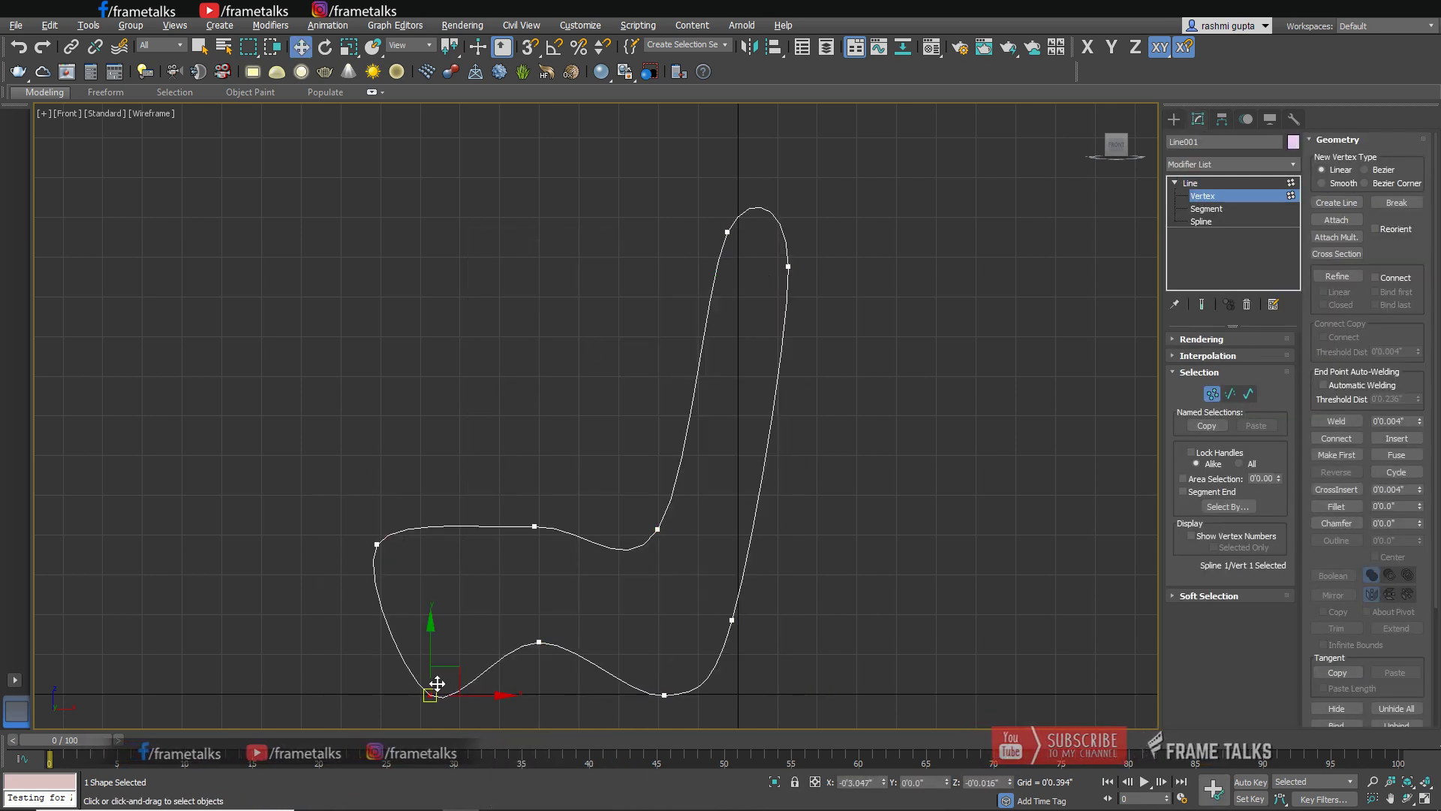
Refine the profile with extra vertices on its front, backrest and seat edges, and pull the upper front corner inward.
{"action": "right_click", "coordinate": [401, 565]}
{"action": "left_click", "coordinate": [382, 633]}
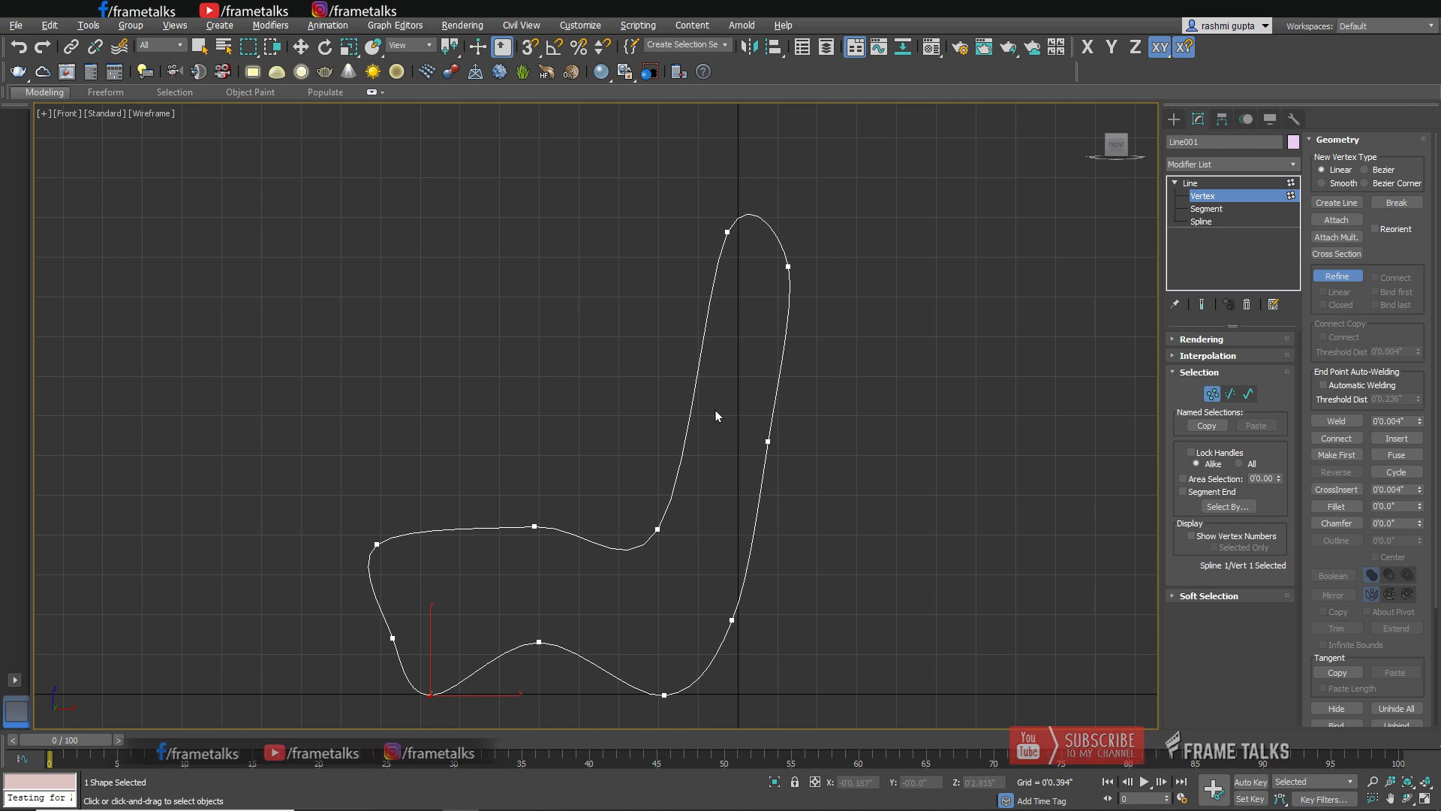
{"action": "key", "text": "w"}
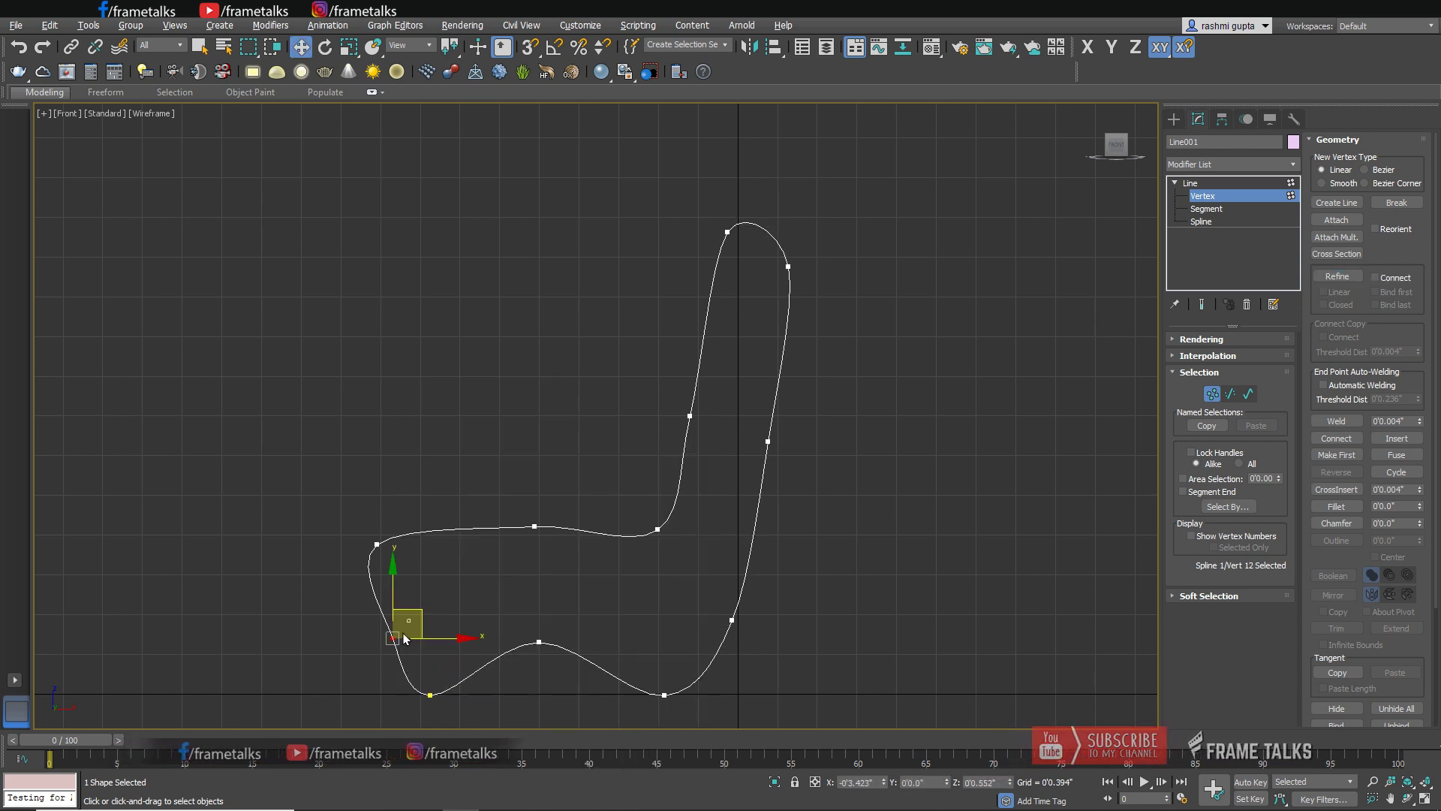
{"action": "left_click_drag", "start_coordinate": [376, 544], "coordinate": [401, 558]}
{"action": "right_click", "coordinate": [450, 579]}
{"action": "left_click", "coordinate": [433, 647]}
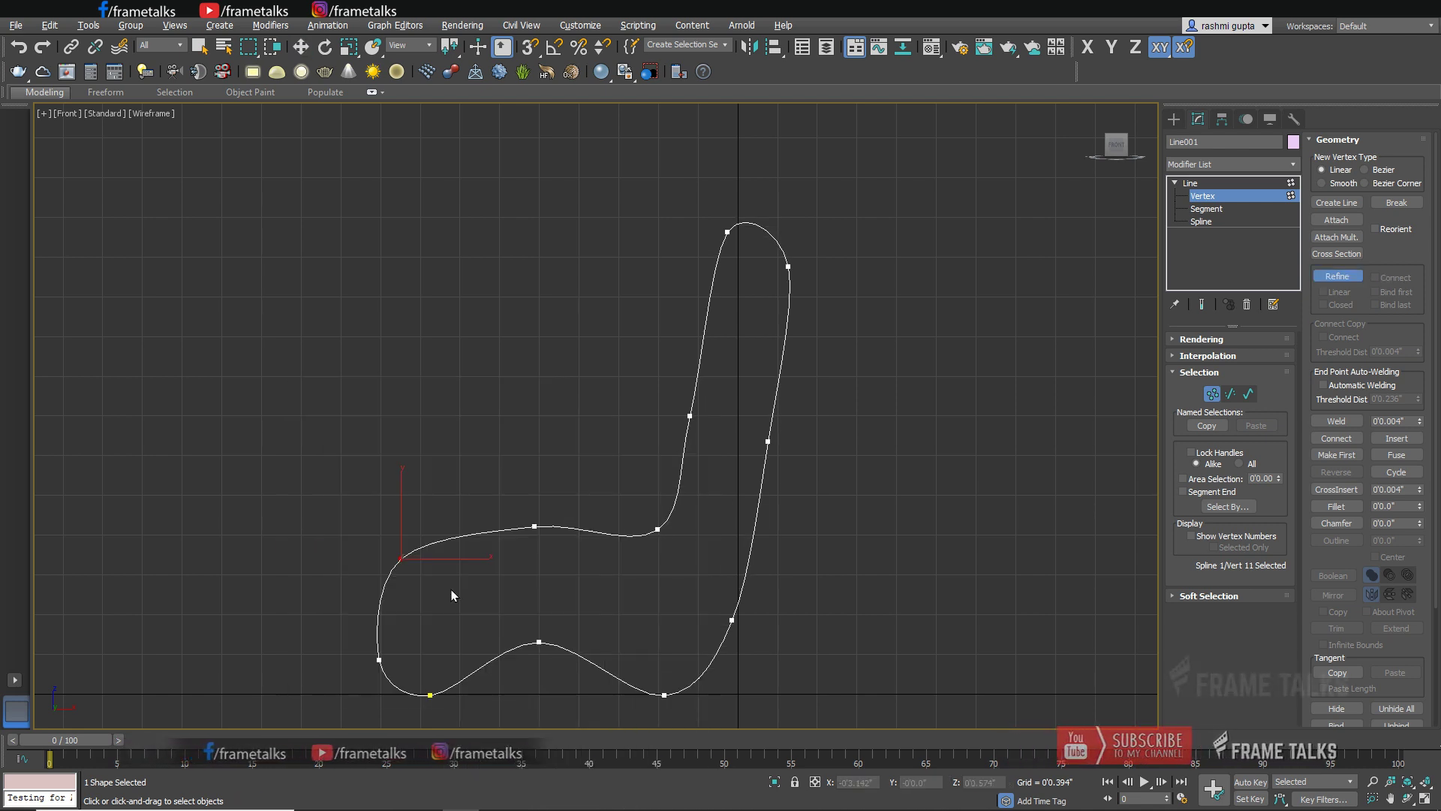
{"action": "left_click", "coordinate": [591, 533]}
{"action": "right_click", "coordinate": [642, 548]}
Lower the top of the backrest and reposition the seat and front vertices to smooth the bench profile.
{"action": "left_click", "coordinate": [690, 415]}
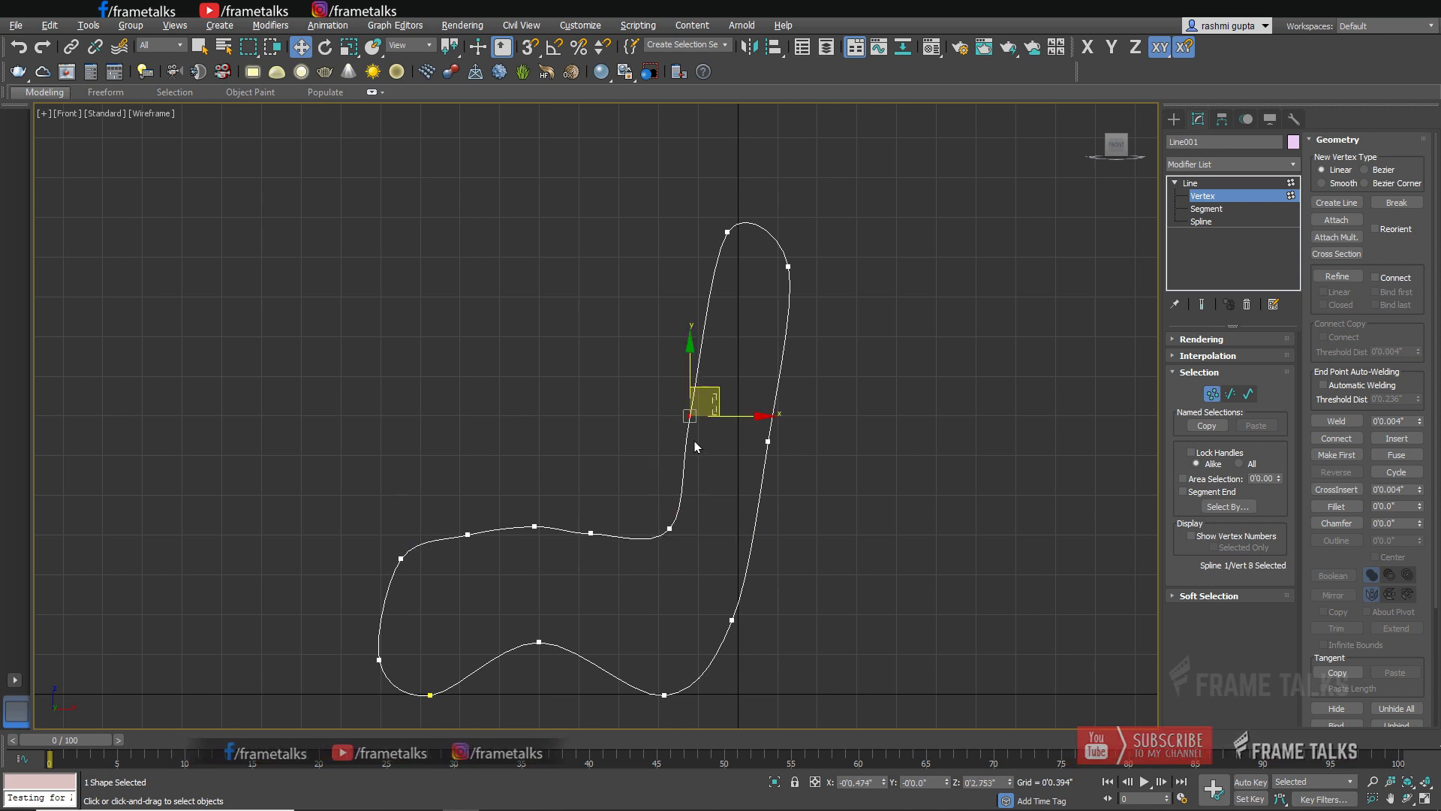
{"action": "left_click_drag", "start_coordinate": [829, 223], "coordinate": [832, 219]}
{"action": "left_click_drag", "start_coordinate": [815, 252], "coordinate": [801, 353]}
{"action": "left_click_drag", "start_coordinate": [636, 557], "coordinate": [504, 516]}
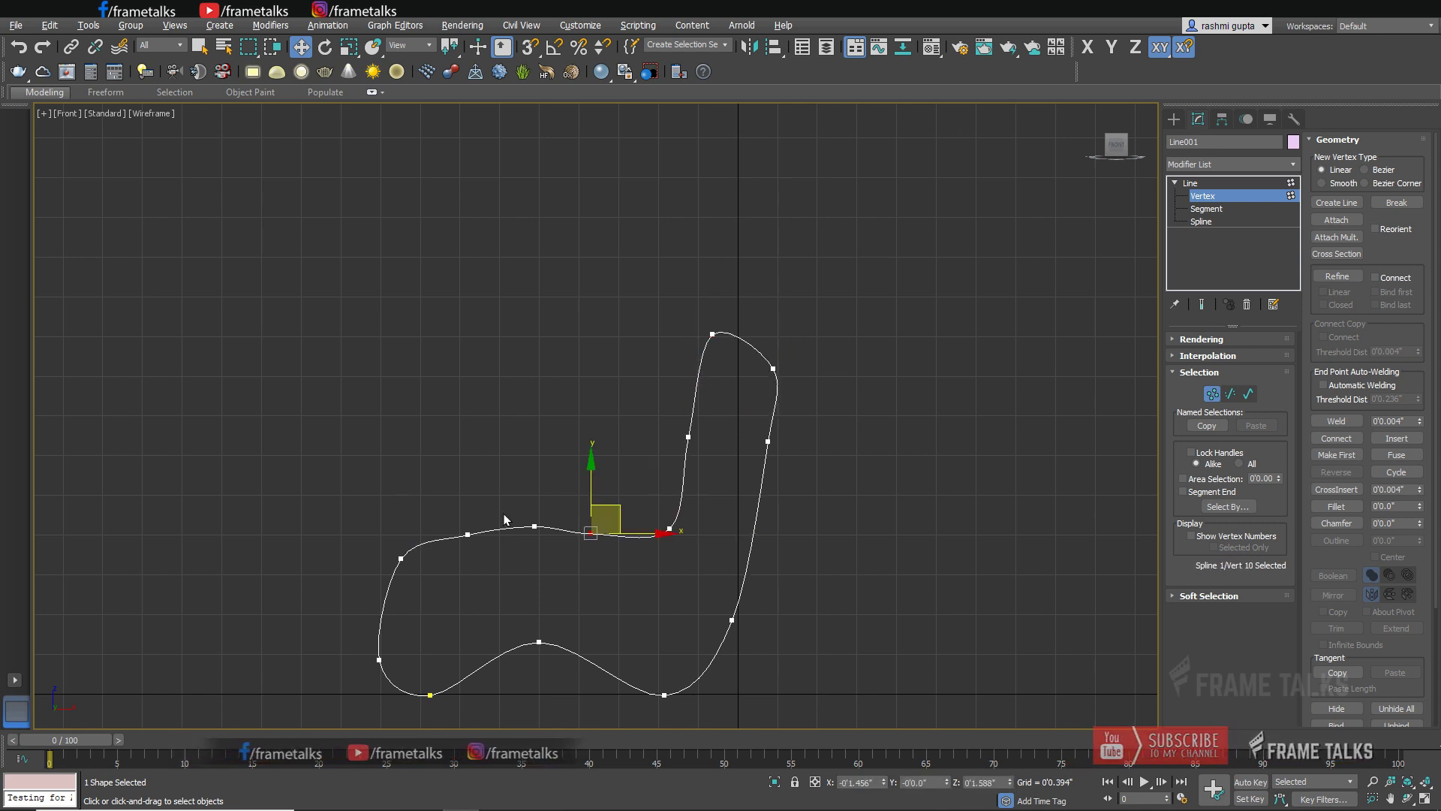
{"action": "left_click_drag", "start_coordinate": [592, 516], "coordinate": [592, 534]}
{"action": "left_click_drag", "start_coordinate": [500, 507], "coordinate": [471, 513]}
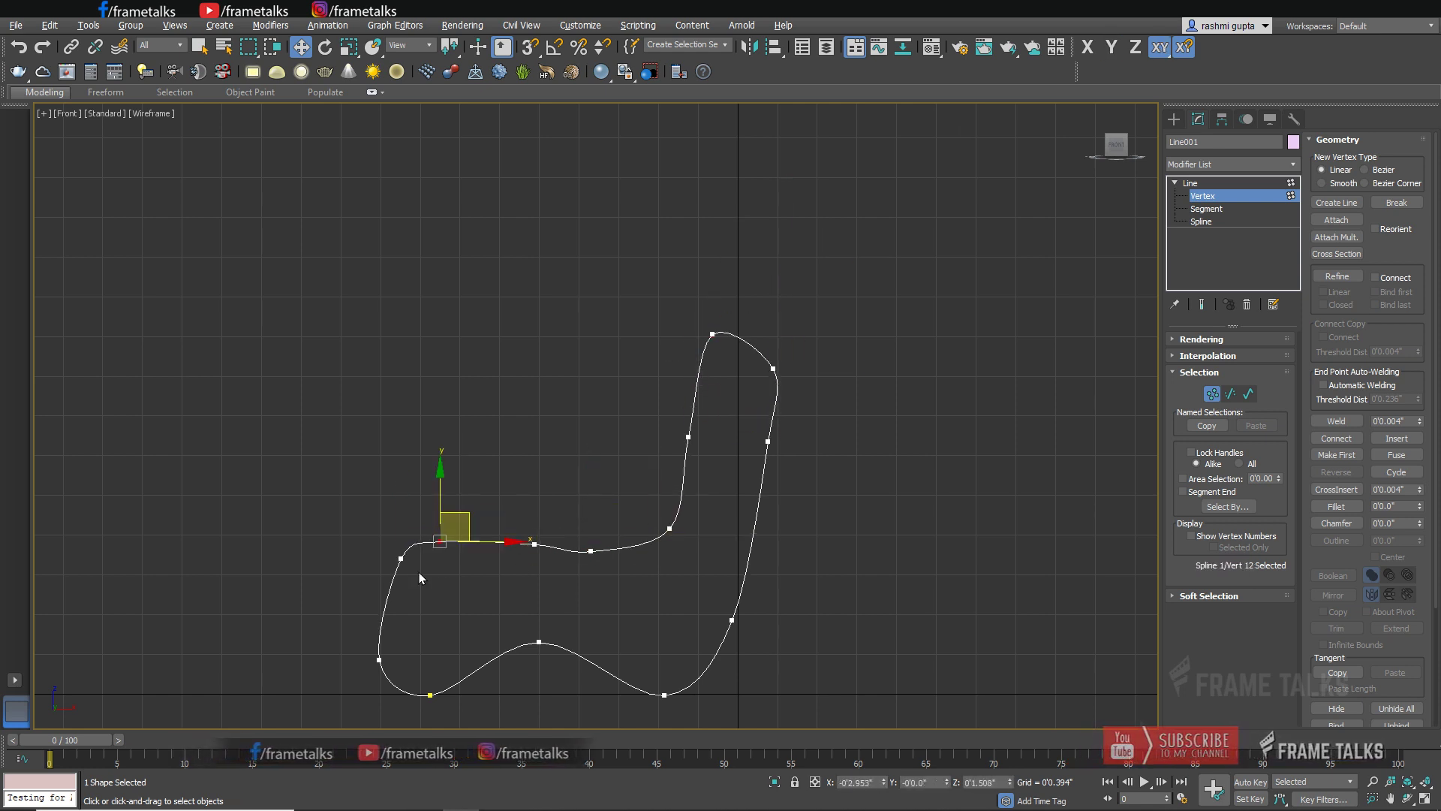
{"action": "middle_click_drag", "start_coordinate": [535, 622], "coordinate": [706, 571]}
{"action": "left_click", "coordinate": [710, 590]}
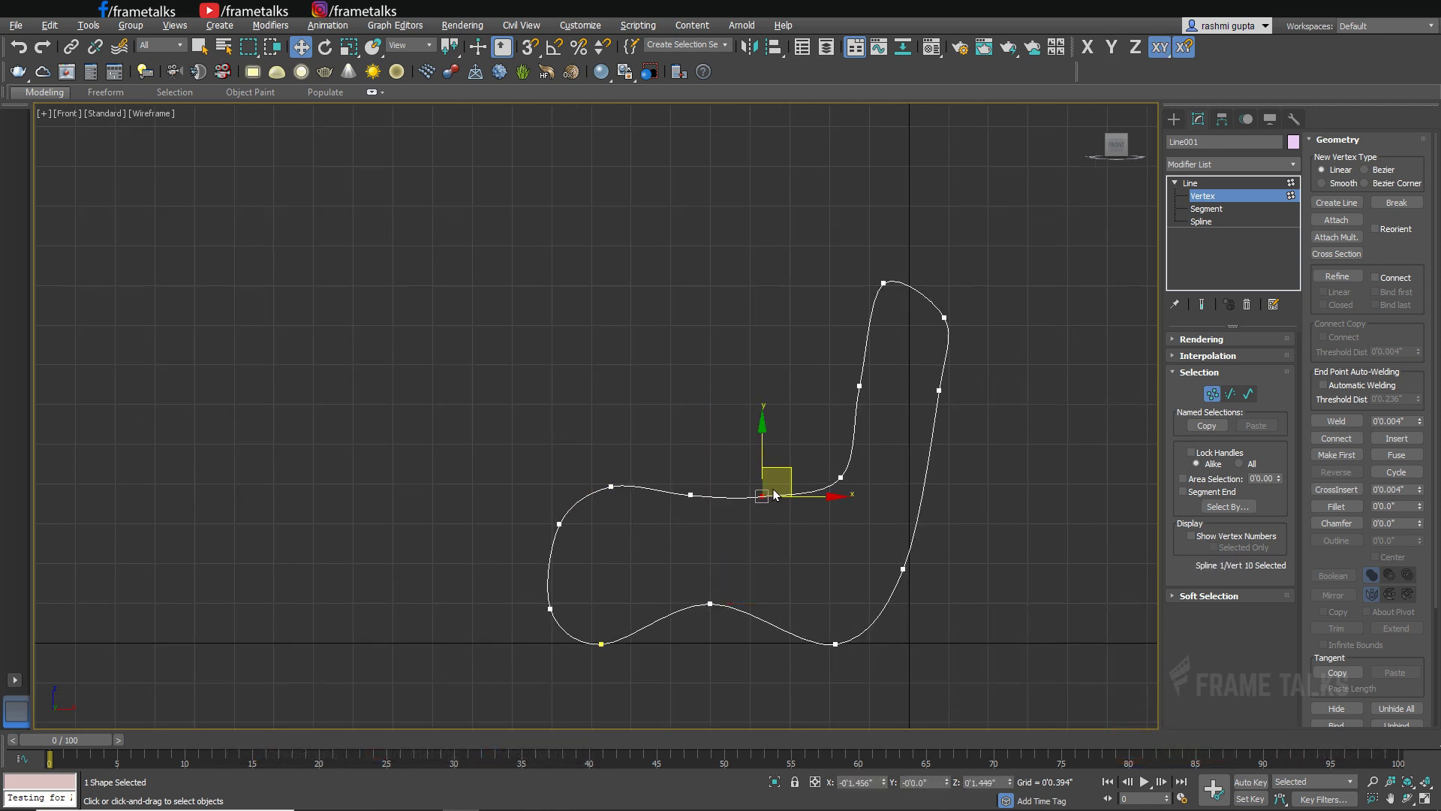
Clone the whole profile along the Y axis in the Perspective view as ten evenly spaced copies.
{"action": "left_click", "coordinate": [1195, 184]}
{"action": "key", "text": "p"}
{"action": "mouse_move", "coordinate": [953, 540]}
{"action": "middle_mouse_down", "text": "alt"}
{"action": "mouse_move", "coordinate": [998, 476]}
{"action": "mouse_move", "coordinate": [1080, 450]}
{"action": "middle_mouse_up", "text": "alt"}
{"action": "scroll", "coordinate": [1050, 450], "scroll_direction": "down", "scroll_amount": 3}
{"action": "mouse_move", "coordinate": [909, 391]}
{"action": "left_mouse_down", "text": "shift"}
{"action": "mouse_move", "coordinate": [833, 393]}
{"action": "mouse_move", "coordinate": [848, 400]}
{"action": "left_mouse_up", "text": "shift"}
{"action": "left_click", "coordinate": [782, 476]}
{"action": "left_click_drag", "start_coordinate": [758, 421], "coordinate": [759, 409]}
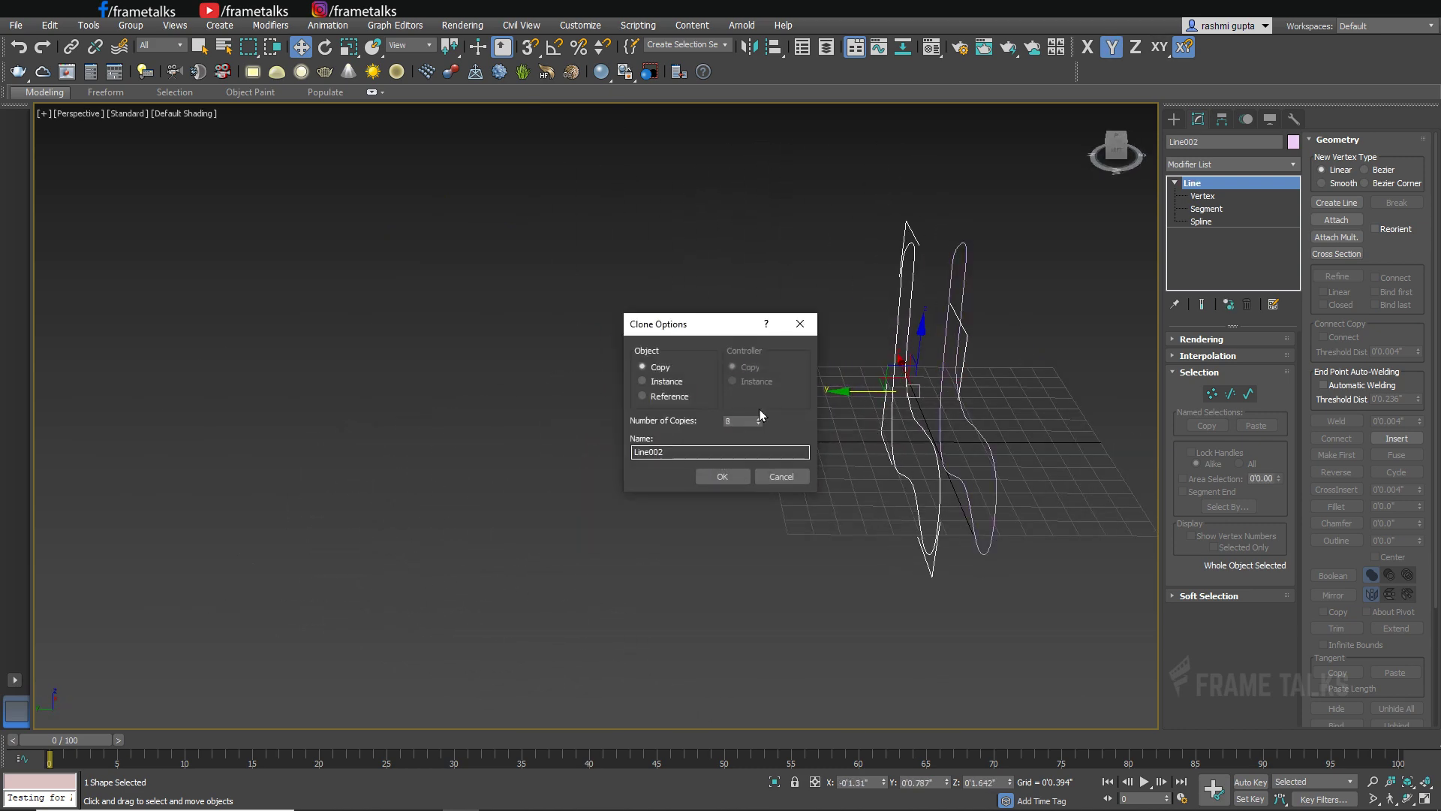
{"action": "left_click", "coordinate": [723, 476]}
Reshape the middle profile copy in the Front view by pushing out its seat nose, tucking in the lower front and adjusting the backrest.
{"action": "key", "text": "h"}
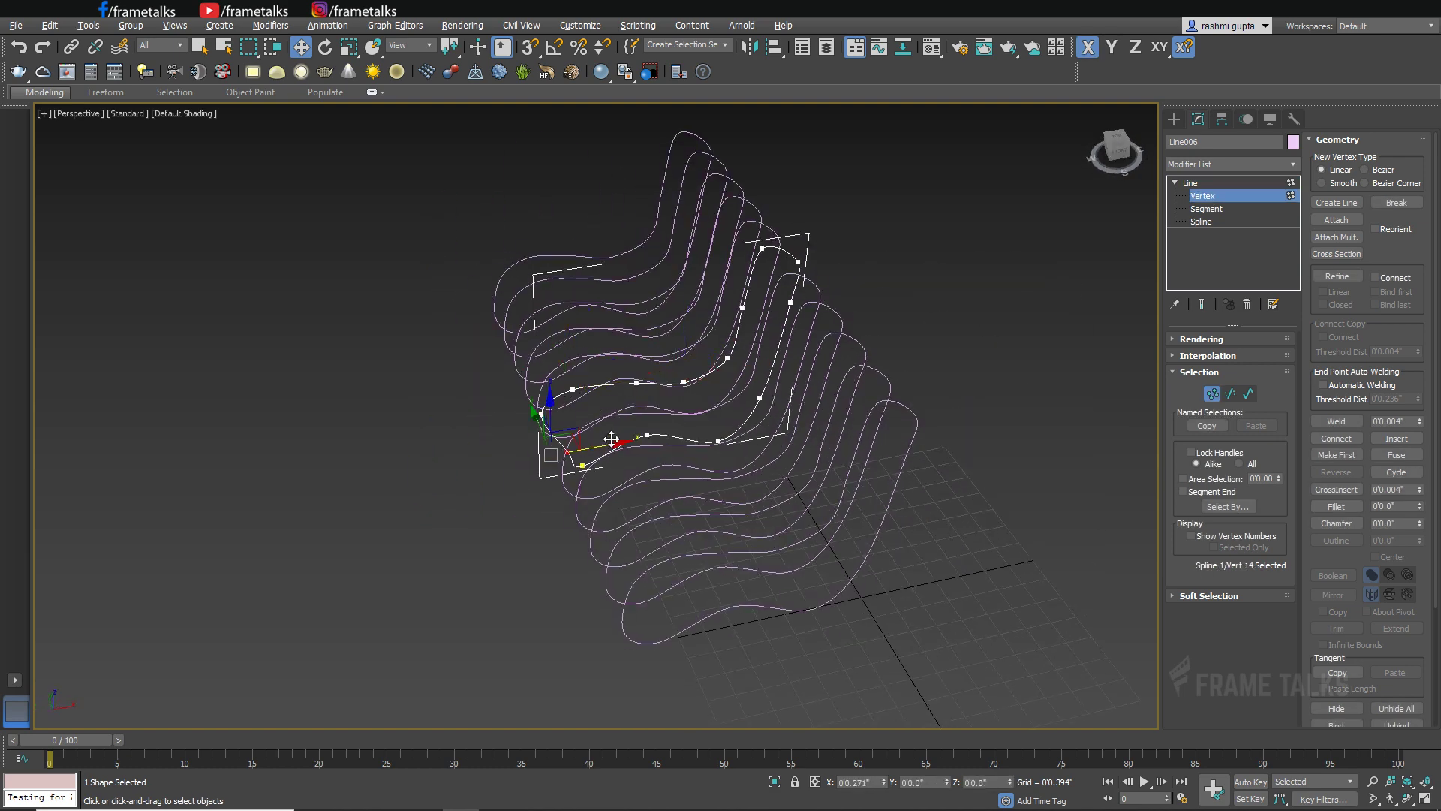
{"action": "key", "text": "f"}
{"action": "left_click_drag", "start_coordinate": [598, 590], "coordinate": [591, 559]}
{"action": "left_click", "coordinate": [535, 524]}
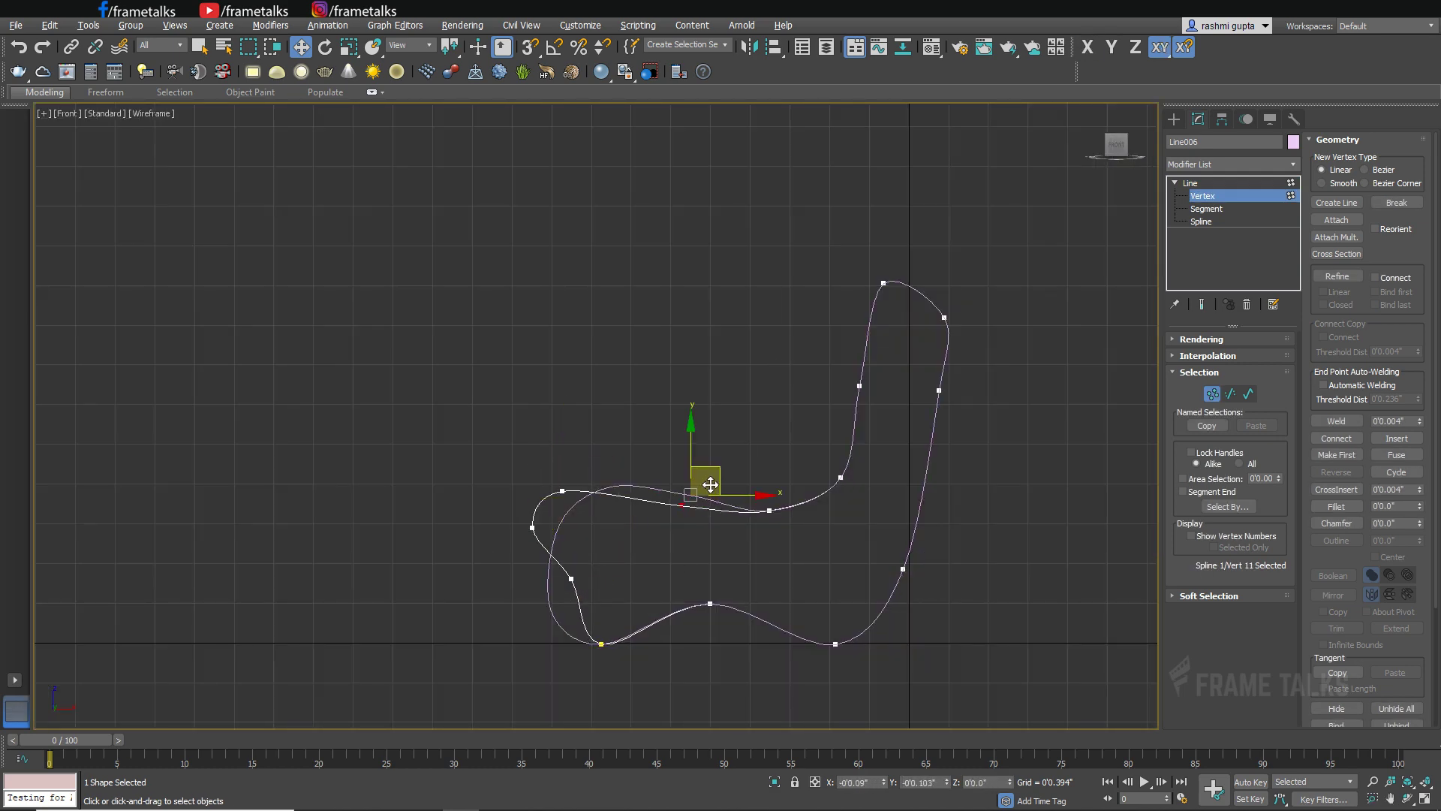
{"action": "left_click_drag", "start_coordinate": [914, 386], "coordinate": [916, 386]}
{"action": "left_click", "coordinate": [840, 477]}
{"action": "left_click_drag", "start_coordinate": [859, 458], "coordinate": [866, 466]}
Reshape the front, seat and backrest vertices of the neighbouring profile copies so they blend towards the middle profile.
{"action": "middle_click_drag", "start_coordinate": [799, 590], "coordinate": [851, 538]}
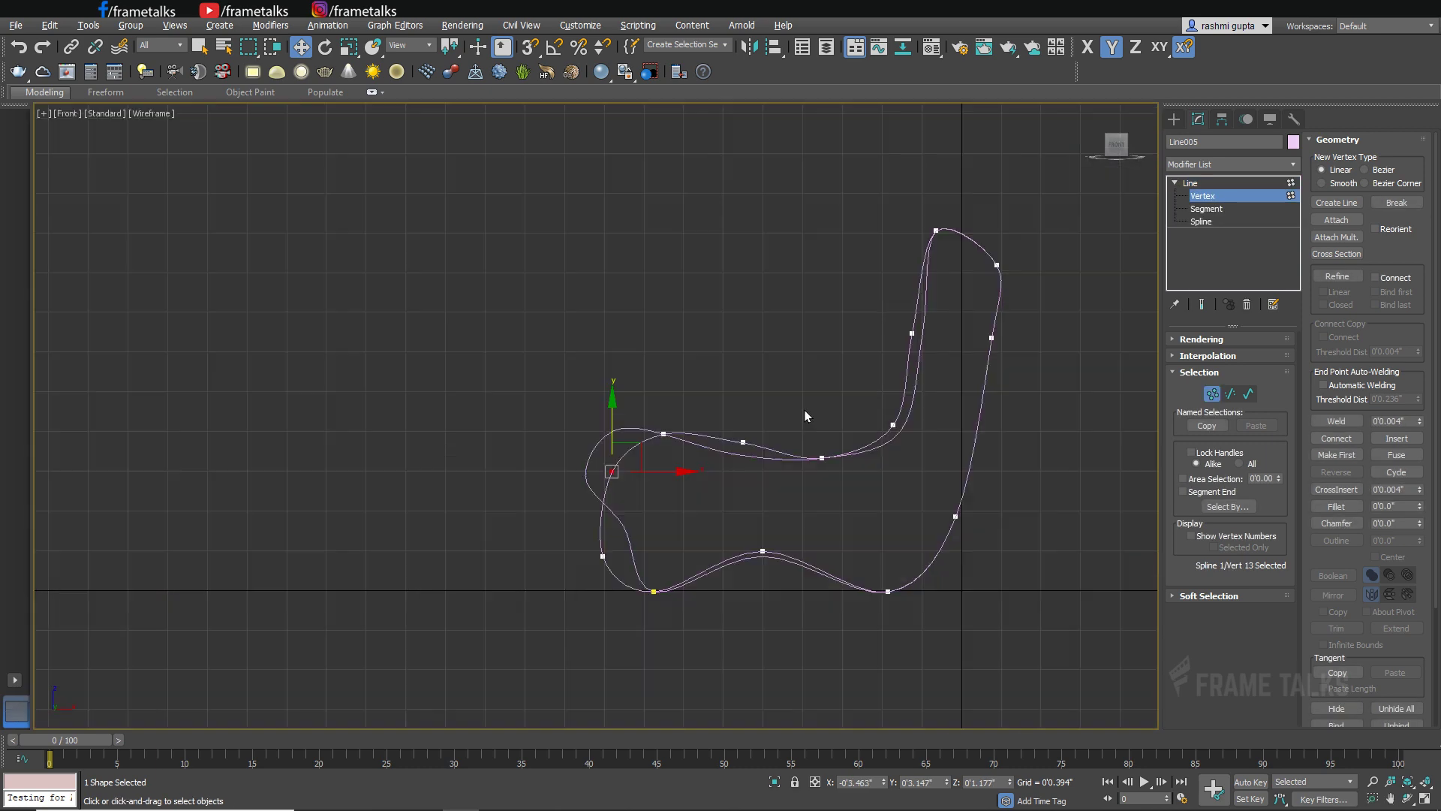
{"action": "scroll", "coordinate": [698, 409], "scroll_direction": "up", "scroll_amount": 2}
{"action": "left_click", "coordinate": [698, 409]}
{"action": "left_click_drag", "start_coordinate": [698, 409], "coordinate": [809, 430]}
{"action": "left_click_drag", "start_coordinate": [911, 450], "coordinate": [915, 454]}
{"action": "left_click_drag", "start_coordinate": [1012, 403], "coordinate": [1022, 404]}
{"action": "left_click_drag", "start_coordinate": [1038, 274], "coordinate": [1051, 274]}
{"action": "left_click", "coordinate": [602, 589]}
{"action": "left_click_drag", "start_coordinate": [630, 570], "coordinate": [659, 537]}
{"action": "left_click_drag", "start_coordinate": [827, 581], "coordinate": [825, 587]}
{"action": "left_click", "coordinate": [673, 639]}
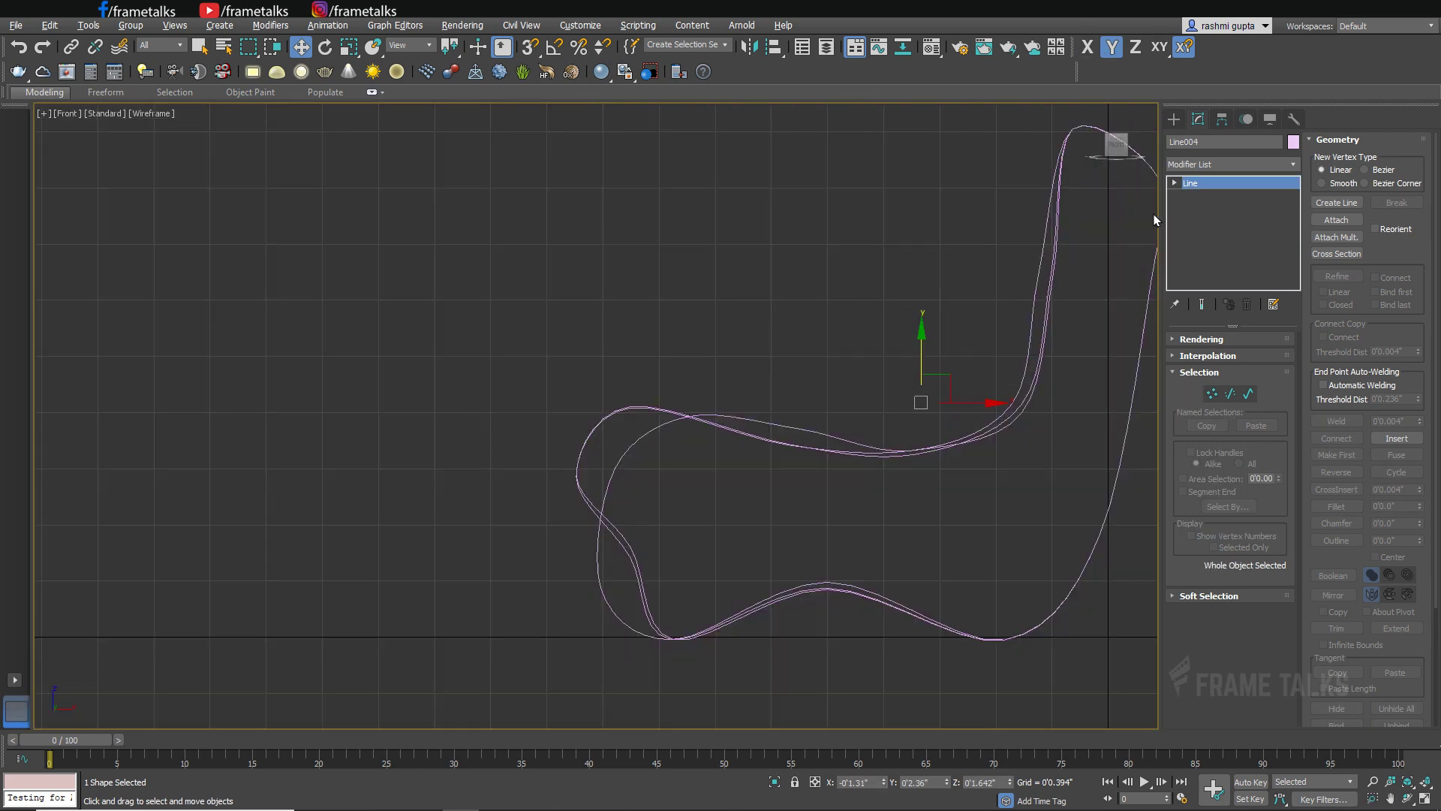
{"action": "left_click", "coordinate": [614, 469]}
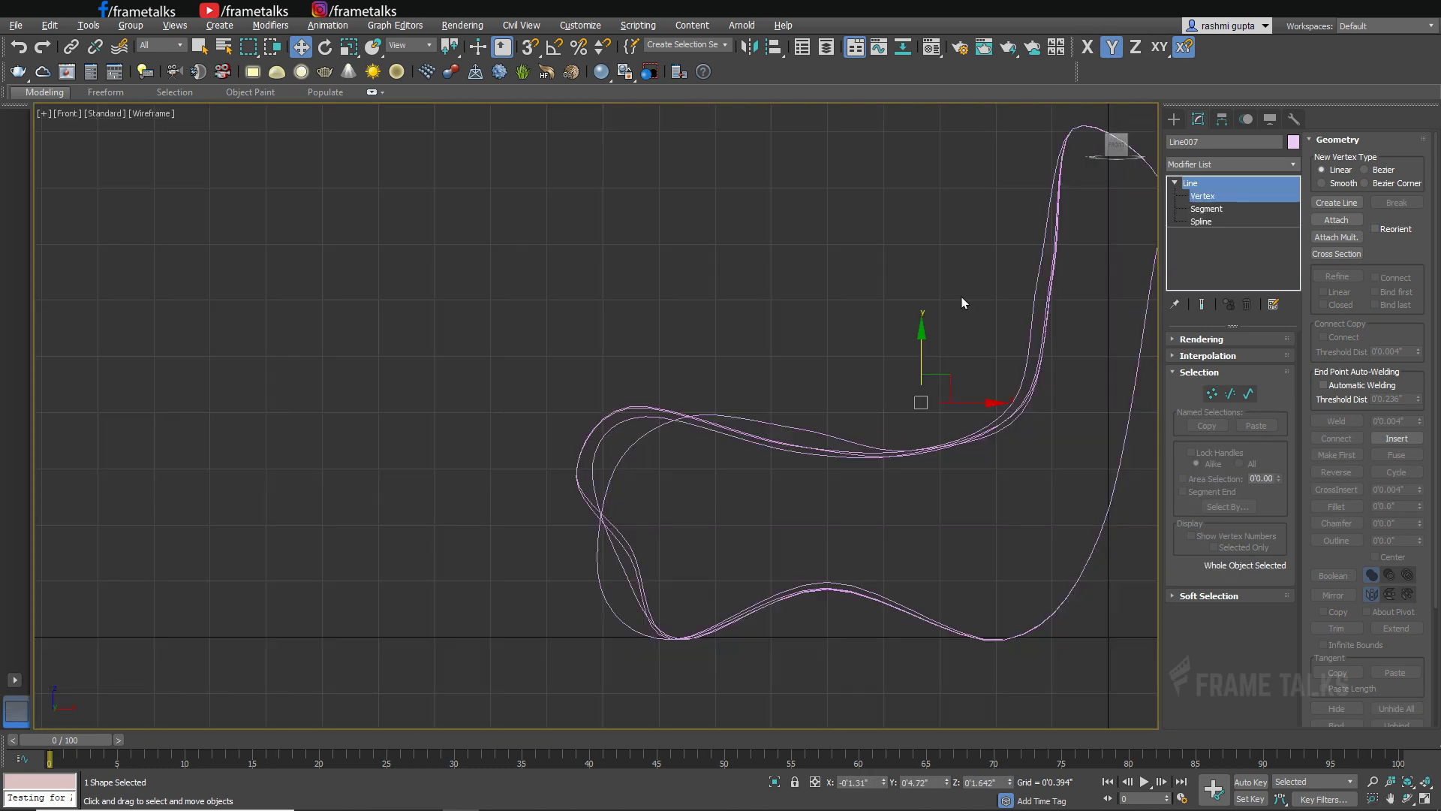
{"action": "key", "text": "1"}
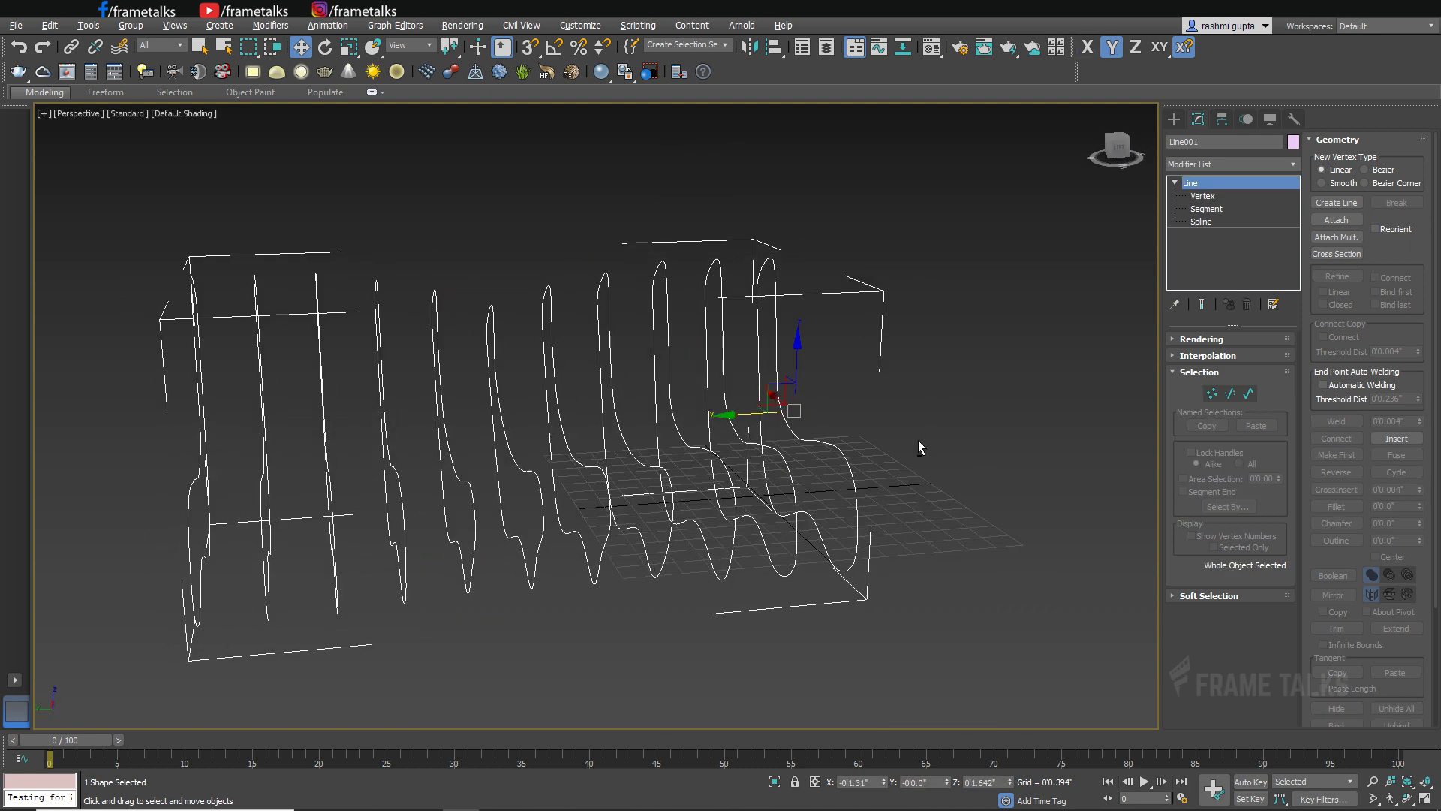
Apply the CrossSection modifier to the row of profiles and set its spline option to Smooth.
{"action": "left_click", "coordinate": [1195, 166]}
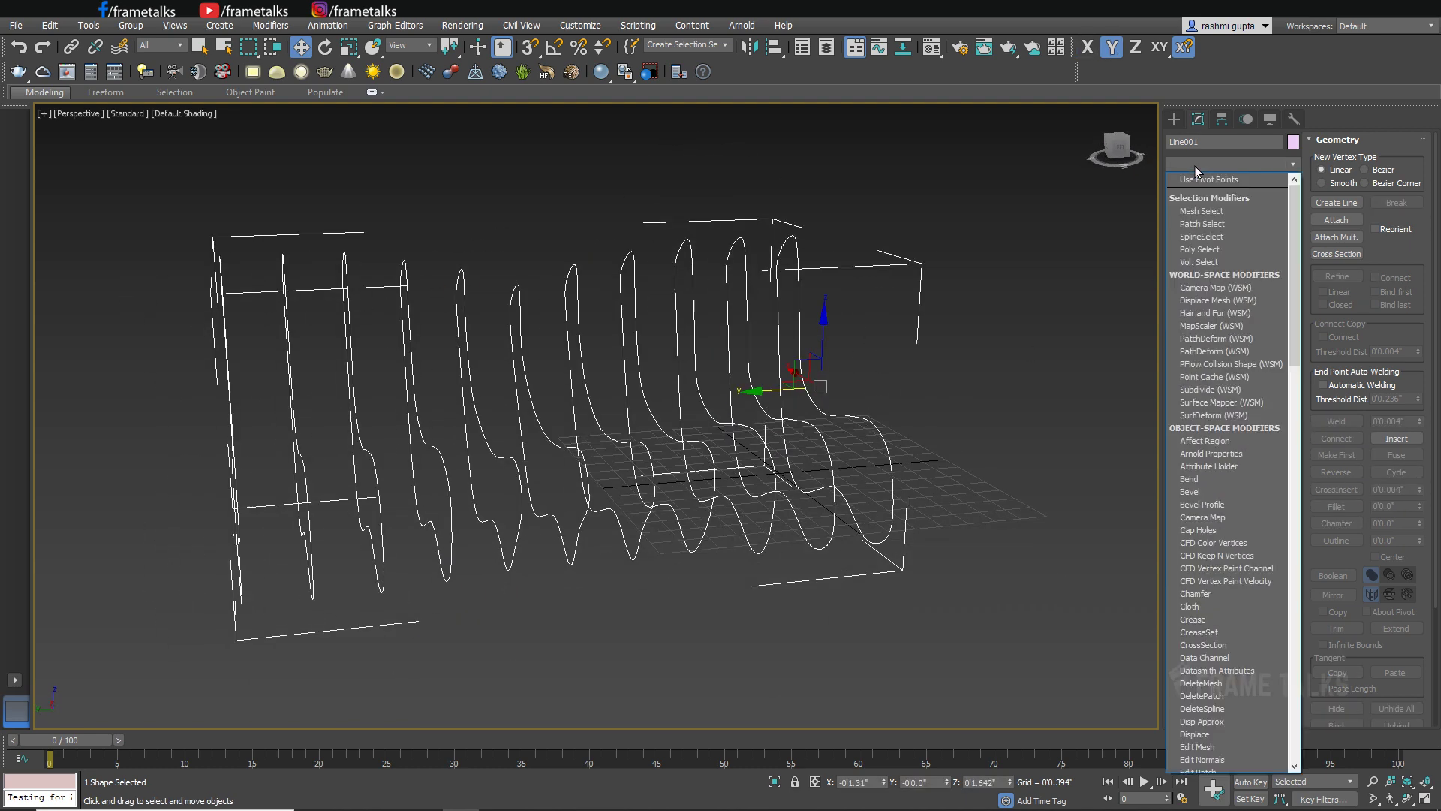
{"action": "type", "text": "cr"}
{"action": "left_click", "coordinate": [1203, 180]}
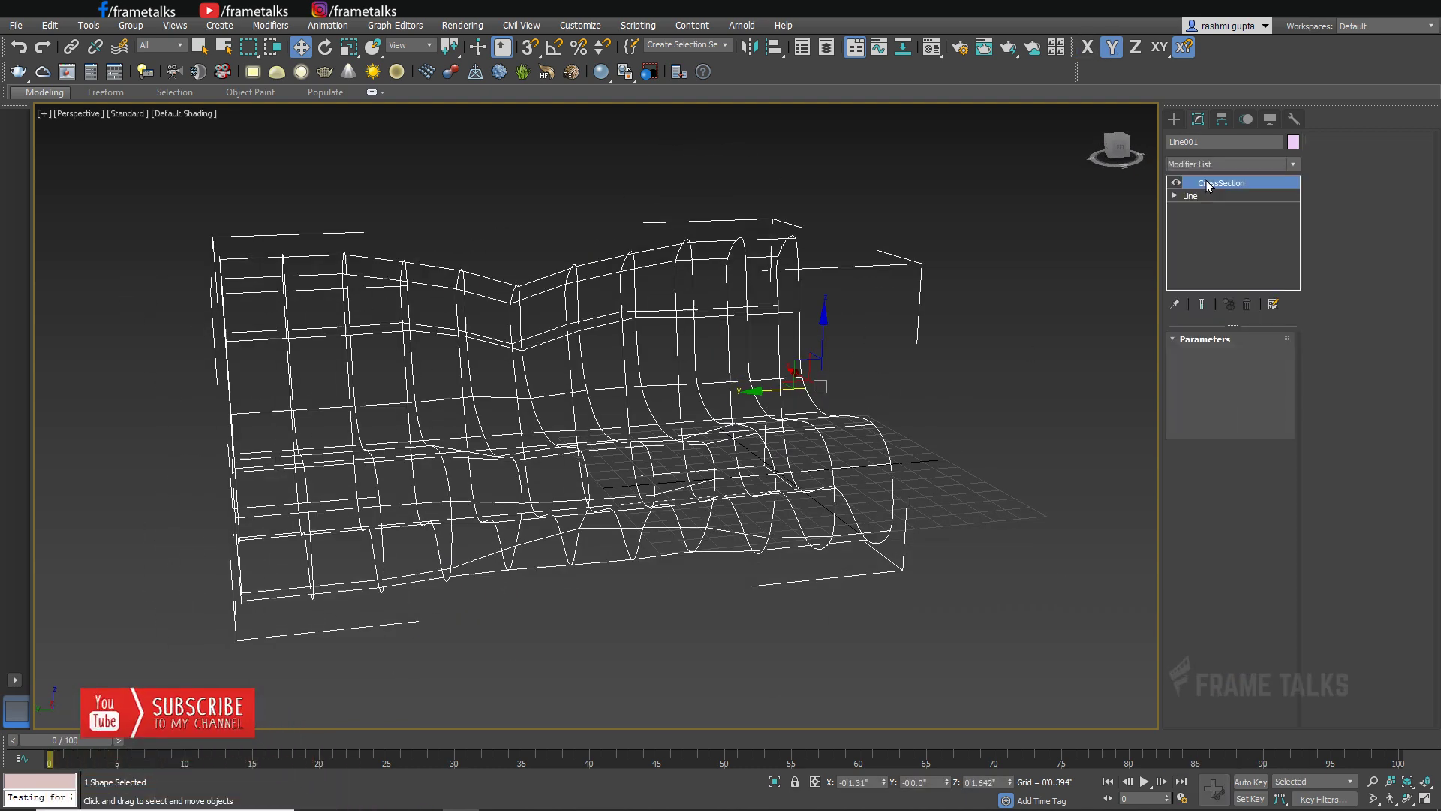
{"action": "middle_click_drag", "start_coordinate": [747, 389], "coordinate": [859, 300], "text": "alt"}
{"action": "left_click", "coordinate": [871, 263]}
{"action": "middle_click_drag", "start_coordinate": [684, 406], "coordinate": [766, 402], "text": "alt"}
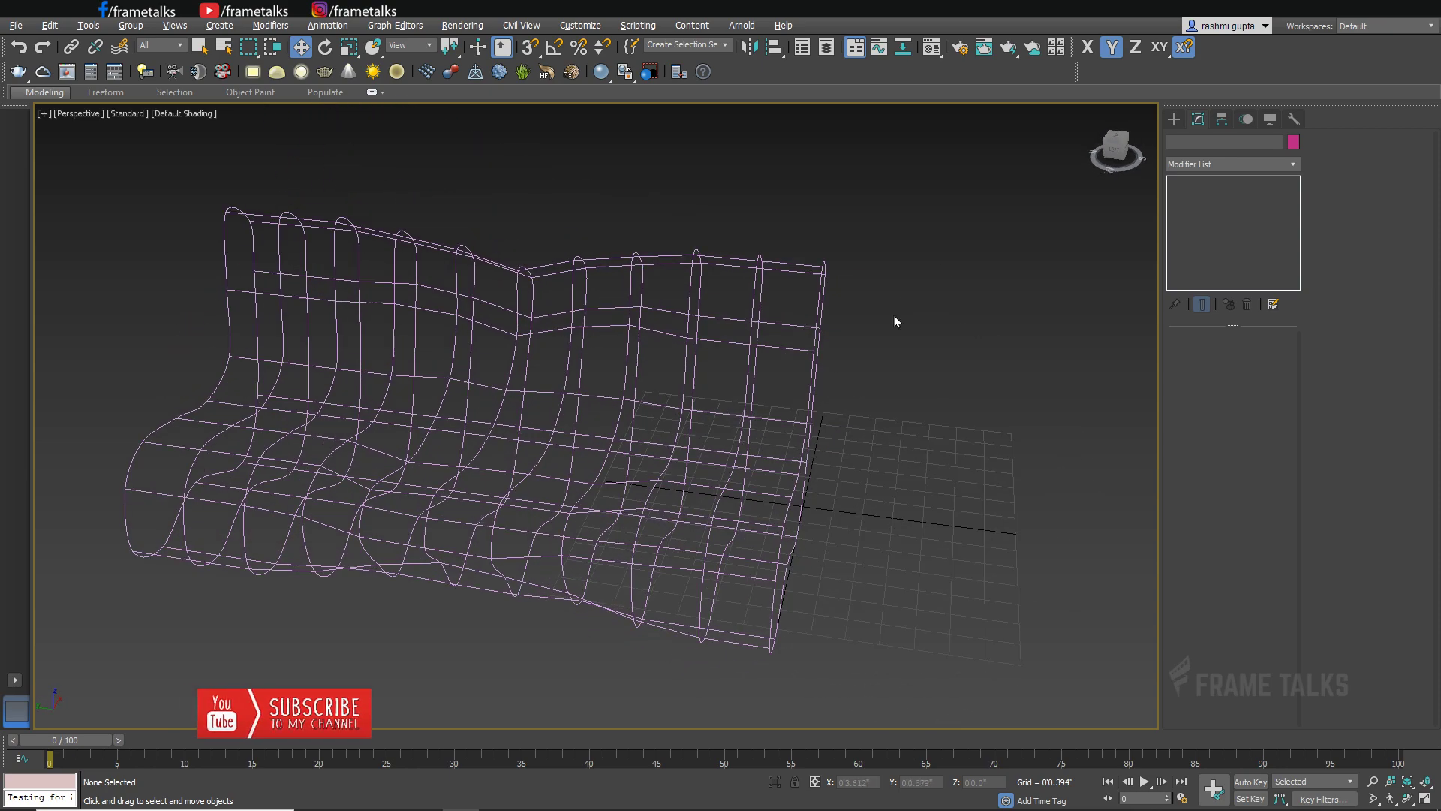
{"action": "left_click", "coordinate": [819, 325]}
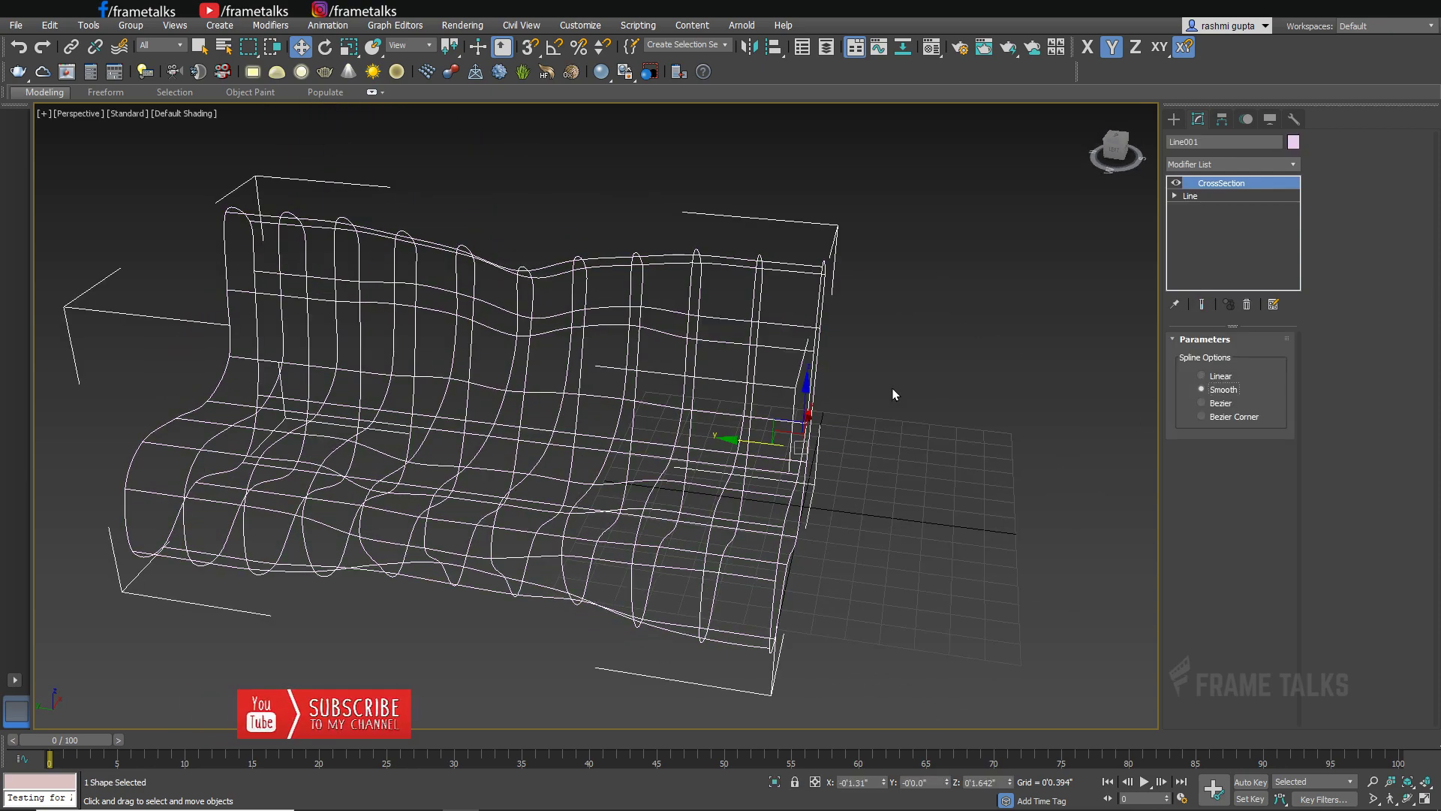
{"action": "left_click", "coordinate": [893, 389]}
{"action": "middle_click_drag", "start_coordinate": [893, 389], "coordinate": [743, 483], "text": "alt"}
{"action": "left_click", "coordinate": [774, 451]}
Select the front-edge vertices of all profiles at the Line's Vertex level from the Top view and shift them inward along X.
{"action": "left_click", "coordinate": [1174, 195]}
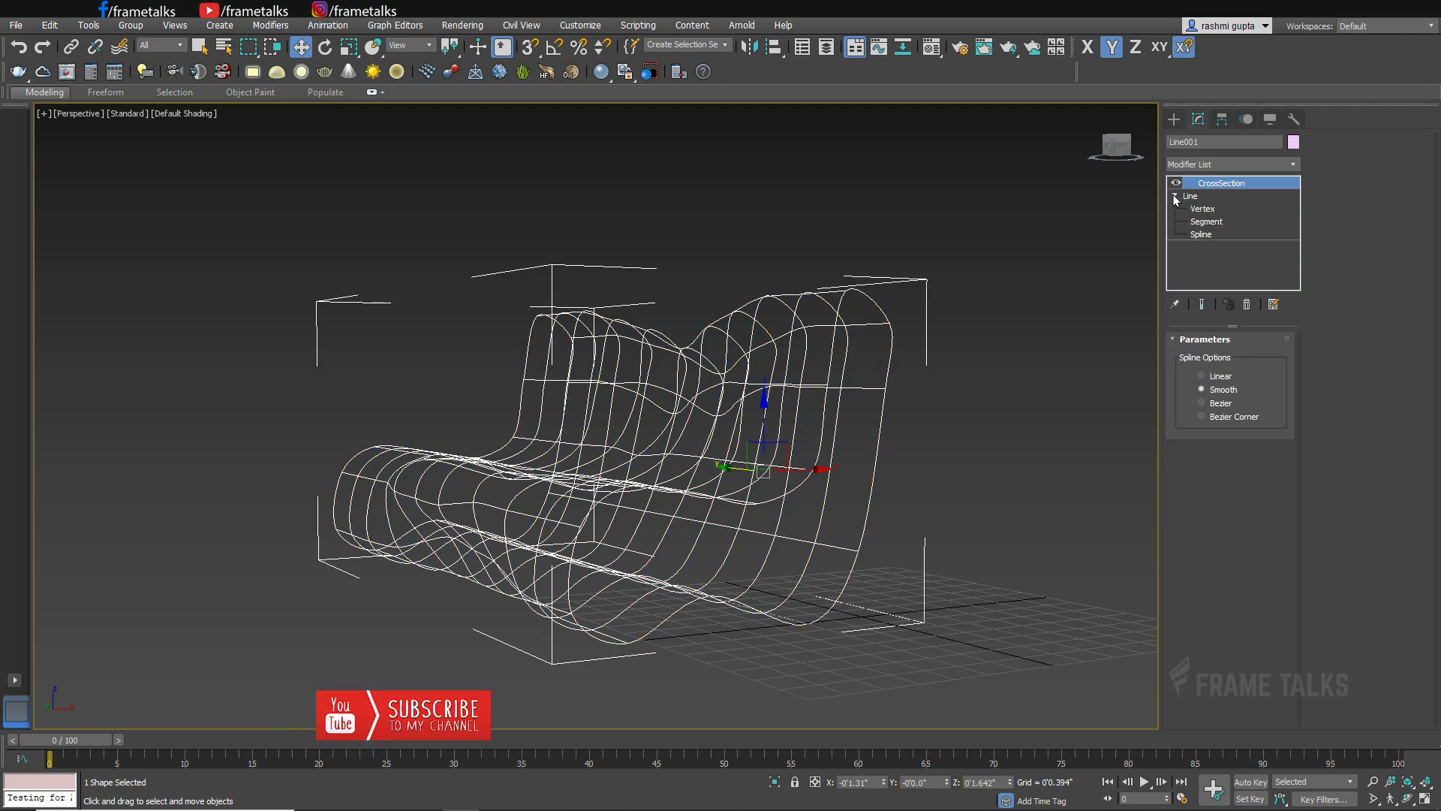
{"action": "left_click", "coordinate": [1203, 208]}
{"action": "middle_click_drag", "start_coordinate": [423, 497], "coordinate": [773, 610], "text": "alt"}
{"action": "key", "text": "alt+w"}
{"action": "left_click", "coordinate": [523, 342]}
{"action": "key", "text": "alt+w"}
{"action": "middle_click_drag", "start_coordinate": [577, 396], "coordinate": [635, 589]}
{"action": "scroll", "coordinate": [635, 589], "scroll_direction": "down", "scroll_amount": 2}
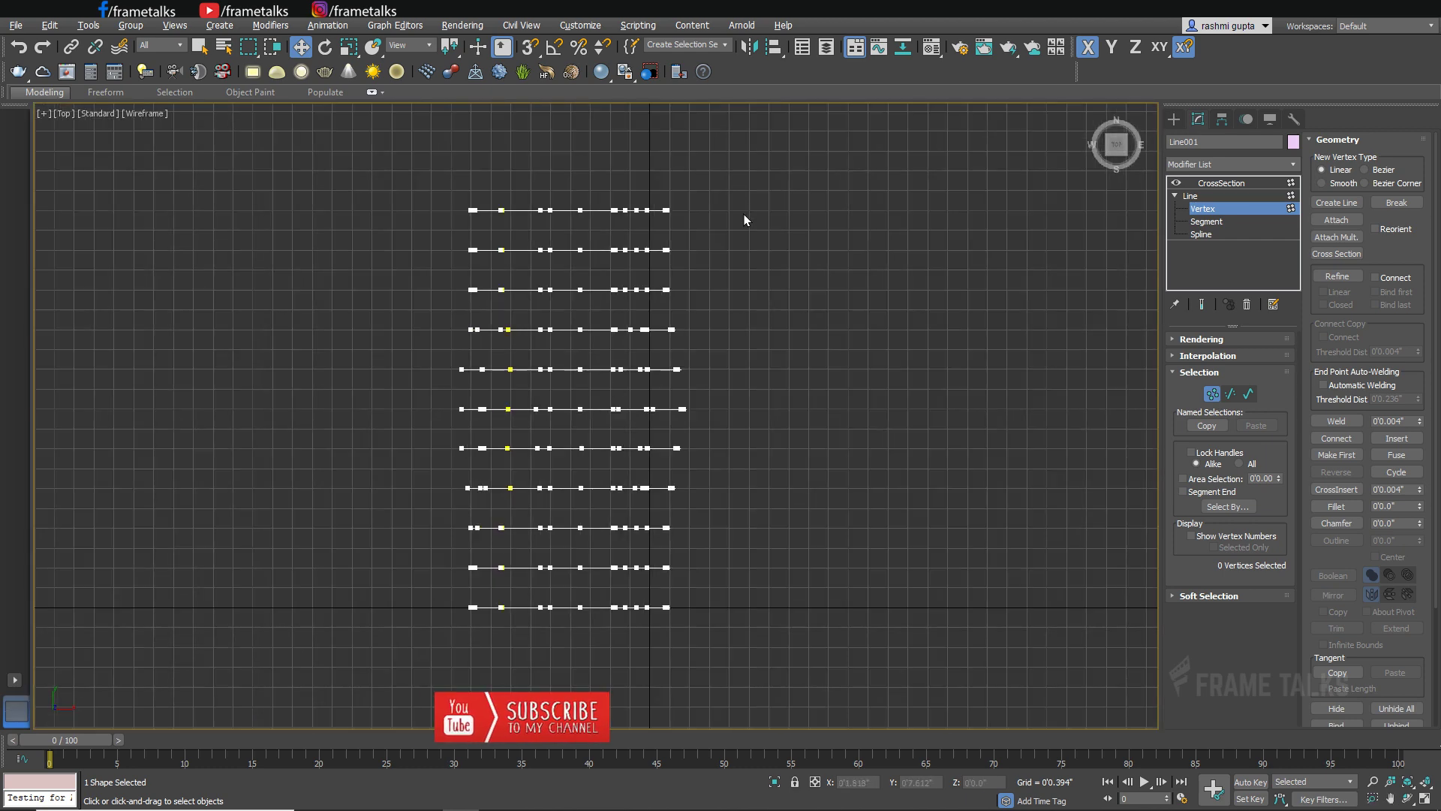
{"action": "left_click_drag", "start_coordinate": [388, 182], "coordinate": [491, 665]}
{"action": "key", "text": "alt+w"}
{"action": "left_click", "coordinate": [736, 555]}
{"action": "key", "text": "alt+w"}
{"action": "key", "text": "z"}
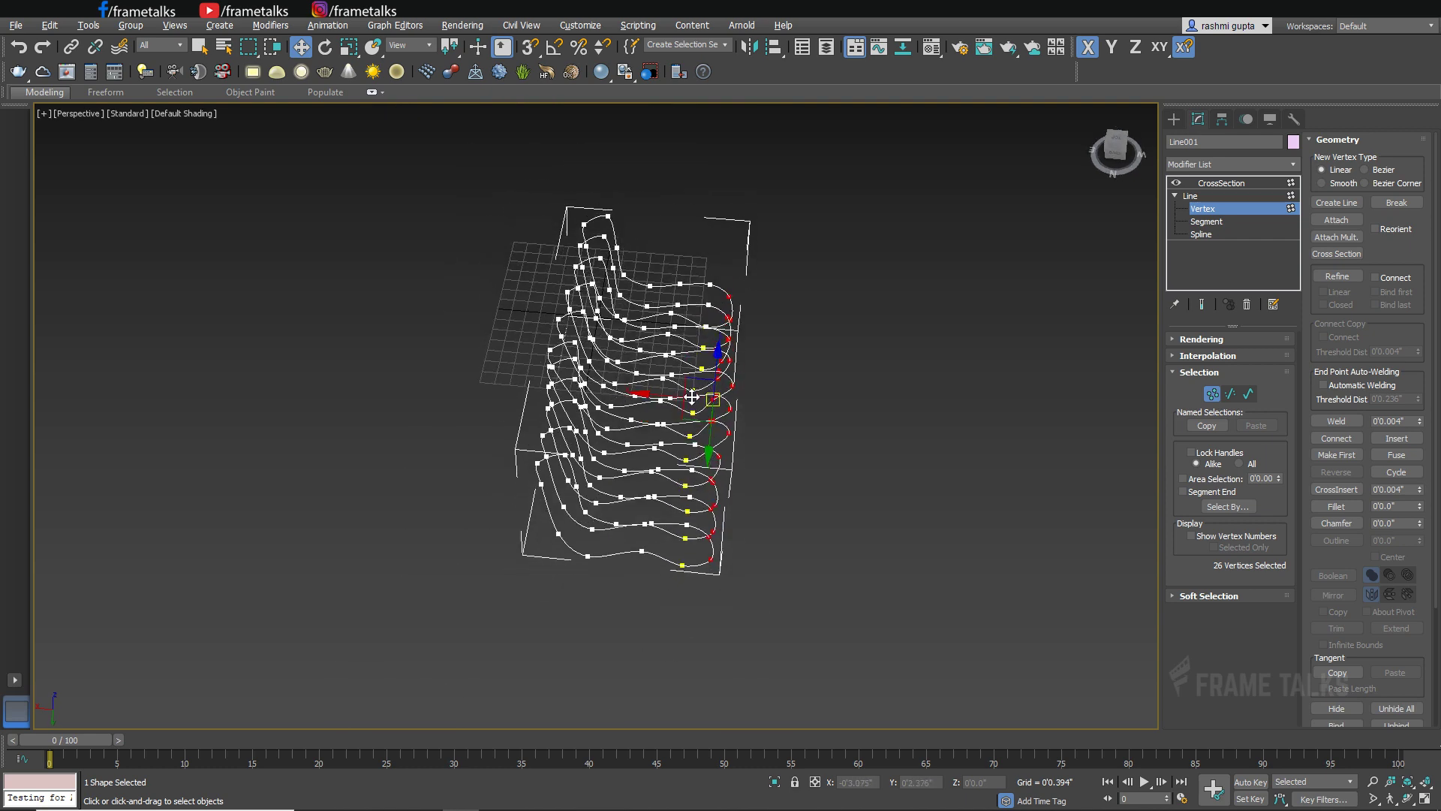
Select the raised seat vertices in the Front view and lower them to even out the seat curve.
{"action": "key", "text": "f"}
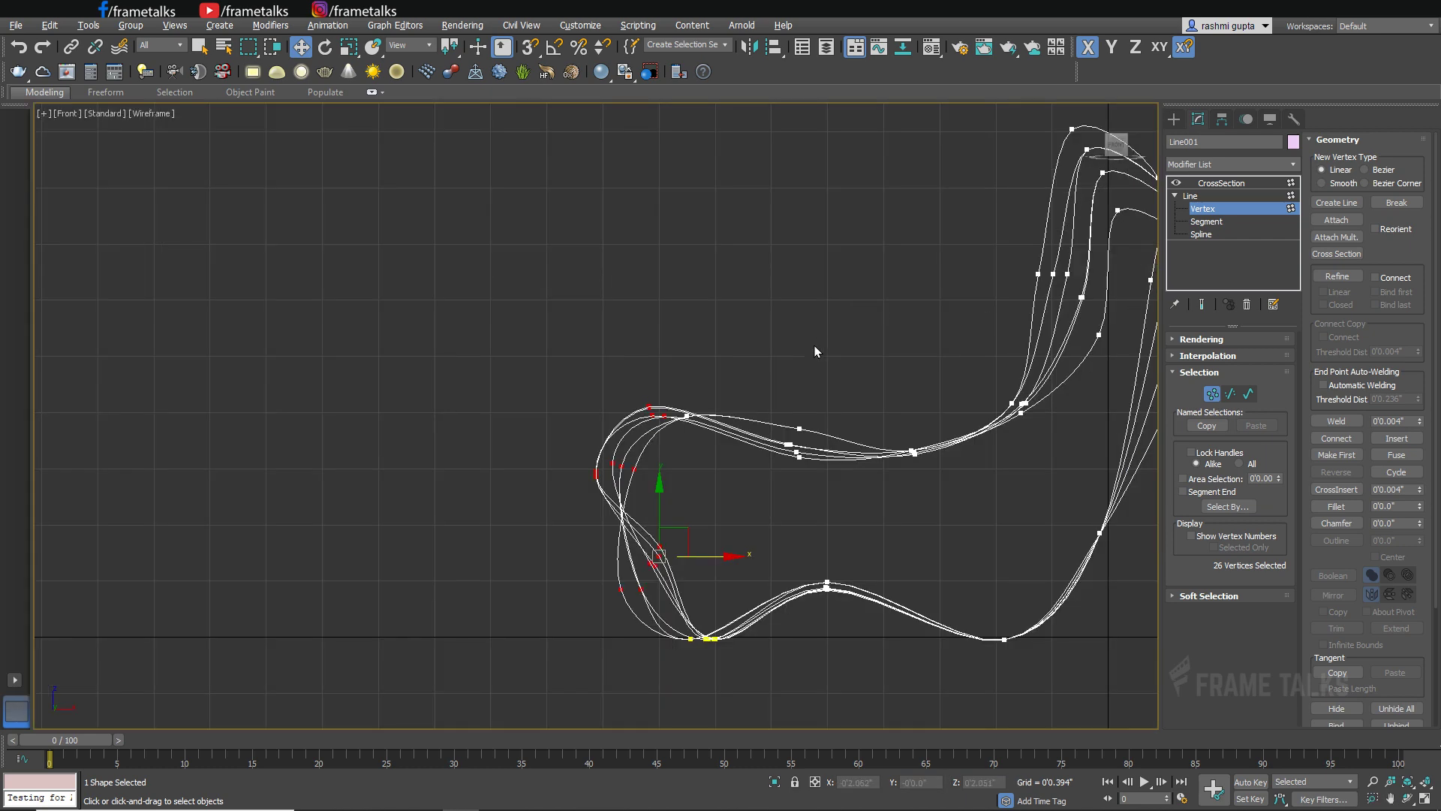
{"action": "key", "text": "z"}
{"action": "left_click_drag", "start_coordinate": [663, 391], "coordinate": [663, 401]}
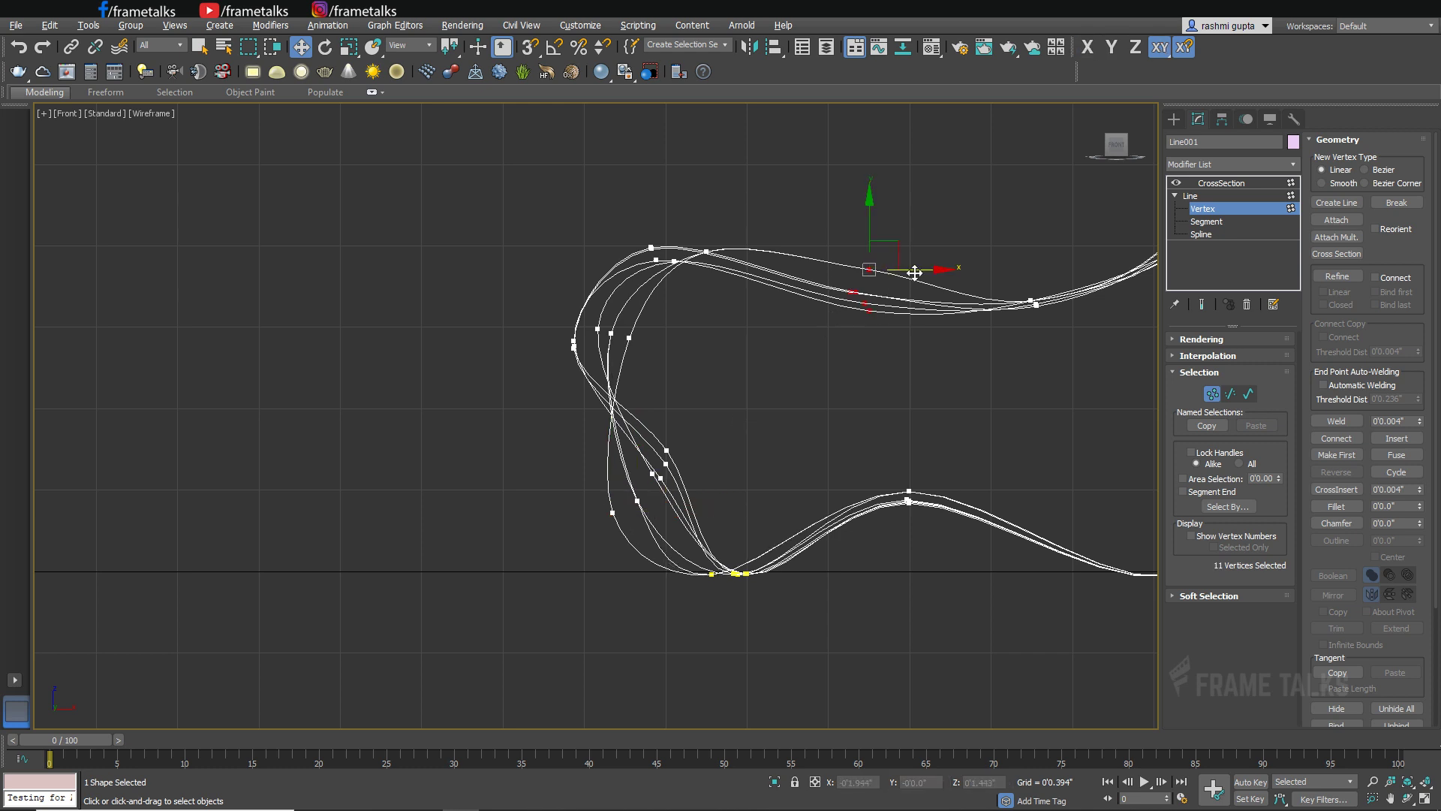
{"action": "mouse_move", "coordinate": [914, 271]}
{"action": "left_mouse_down"}
{"action": "mouse_move", "coordinate": [927, 269]}
{"action": "mouse_move", "coordinate": [900, 285]}
{"action": "left_mouse_up"}
{"action": "left_click_drag", "start_coordinate": [900, 243], "coordinate": [890, 266]}
Leave vertex editing and return to the CrossSection modifier to check the bench frame in the Perspective view.
{"action": "key", "text": "p"}
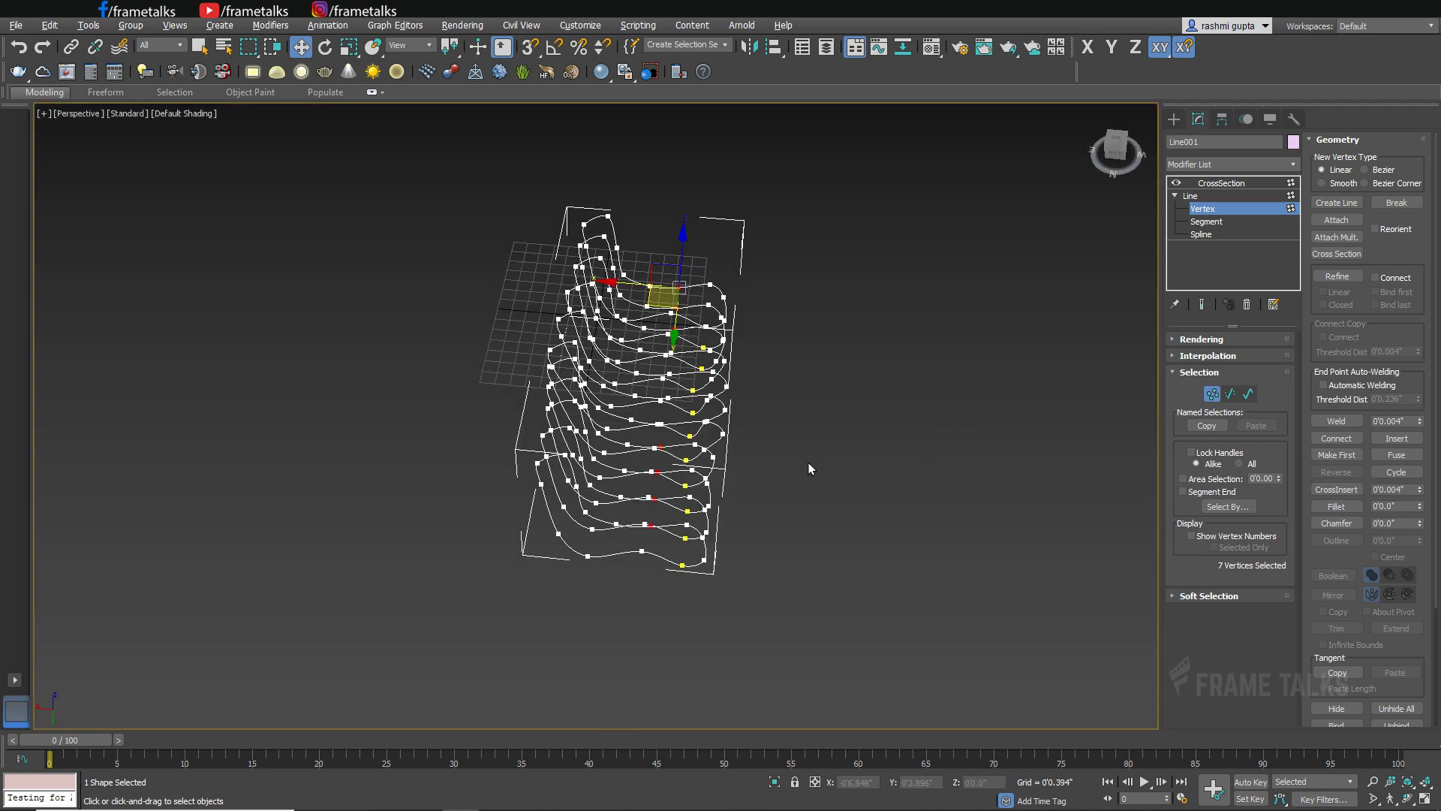
{"action": "middle_click_drag", "start_coordinate": [716, 469], "coordinate": [525, 454], "text": "alt"}
{"action": "left_click", "coordinate": [756, 408]}
{"action": "scroll", "coordinate": [755, 409], "scroll_direction": "up", "scroll_amount": 5}
{"action": "scroll", "coordinate": [750, 421], "scroll_direction": "down", "scroll_amount": 3}
{"action": "left_click", "coordinate": [1221, 196]}
{"action": "left_click", "coordinate": [1219, 185]}
{"action": "left_click", "coordinate": [976, 399]}
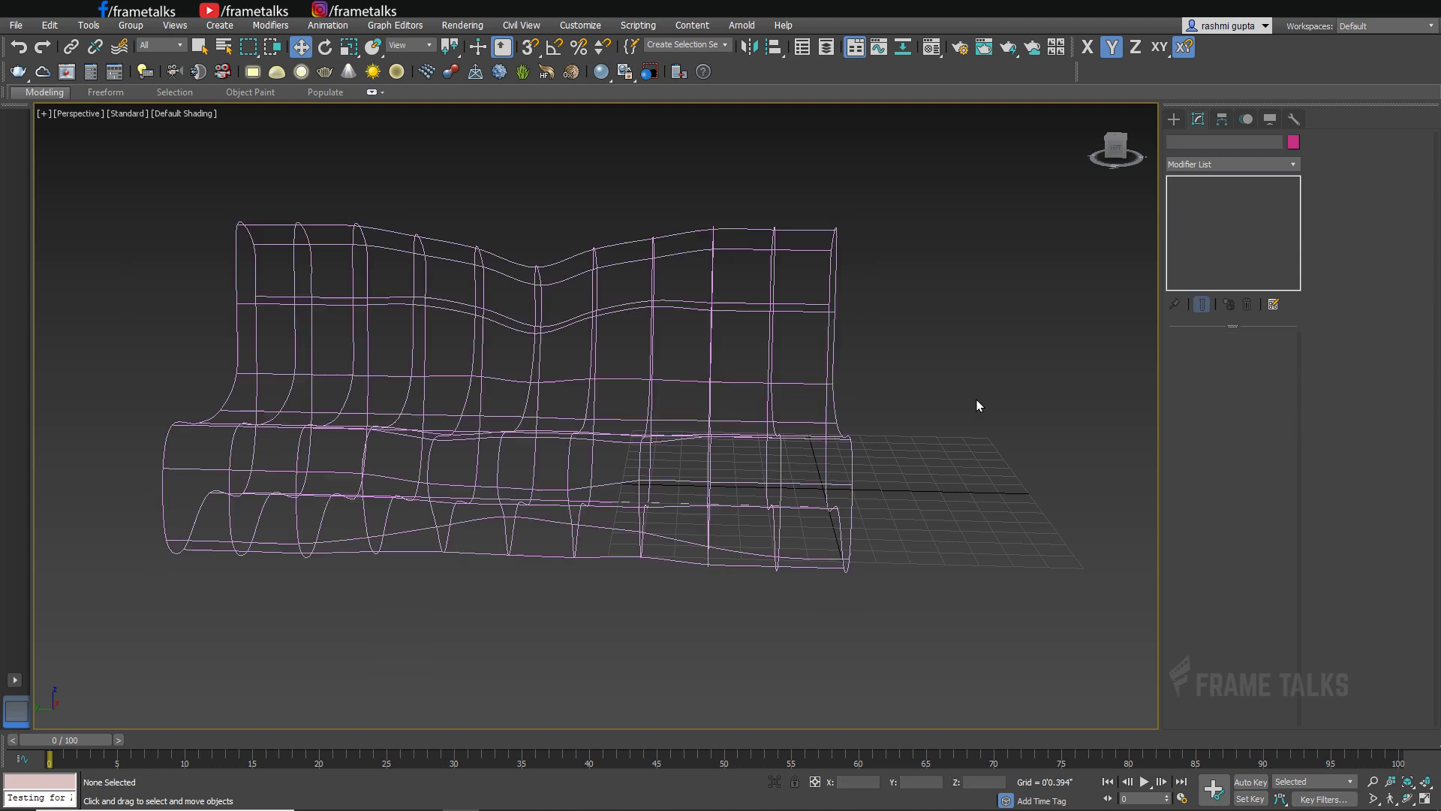
Apply the Surface modifier to the cross-sectioned bench frame and check the resulting skin from several angles.
{"action": "middle_click_drag", "start_coordinate": [976, 399], "coordinate": [901, 516], "text": "alt"}
{"action": "middle_click_drag", "start_coordinate": [901, 517], "coordinate": [924, 450]}
{"action": "left_click", "coordinate": [925, 566]}
{"action": "left_click", "coordinate": [1237, 167]}
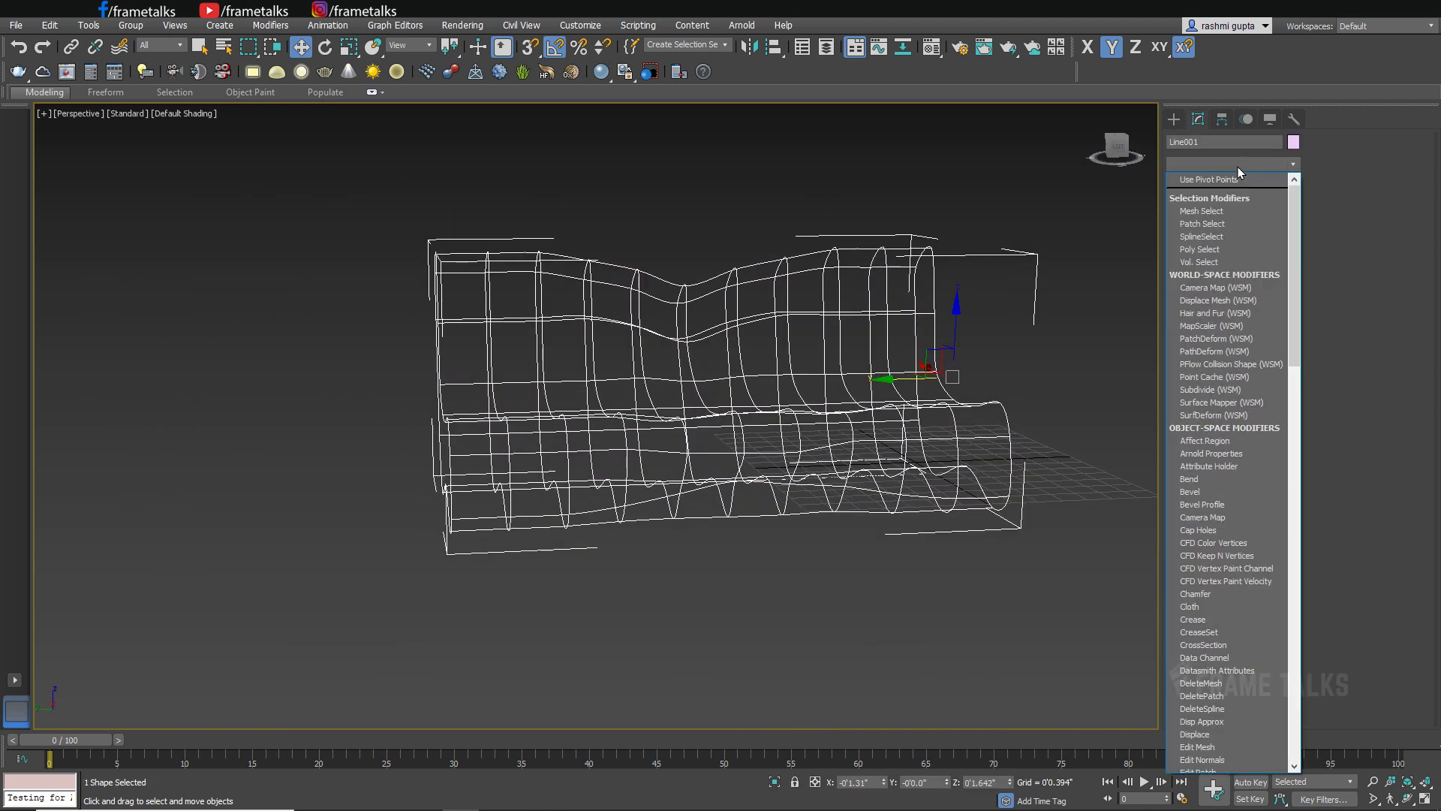
{"action": "key", "text": "s"}
{"action": "key", "text": "s"}
{"action": "key", "text": "s"}
{"action": "key", "text": "s"}
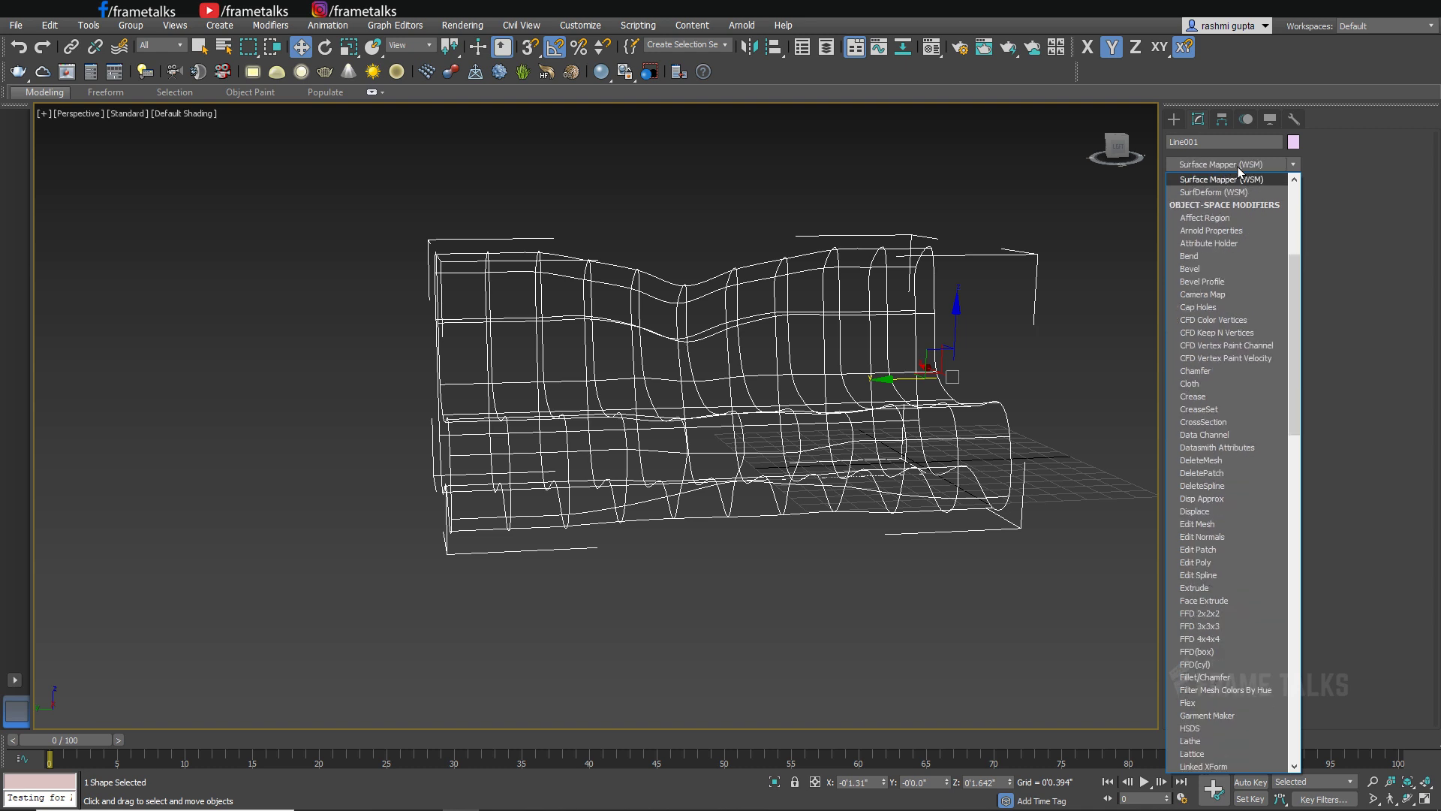
{"action": "key", "text": "s"}
{"action": "key", "text": "s"}
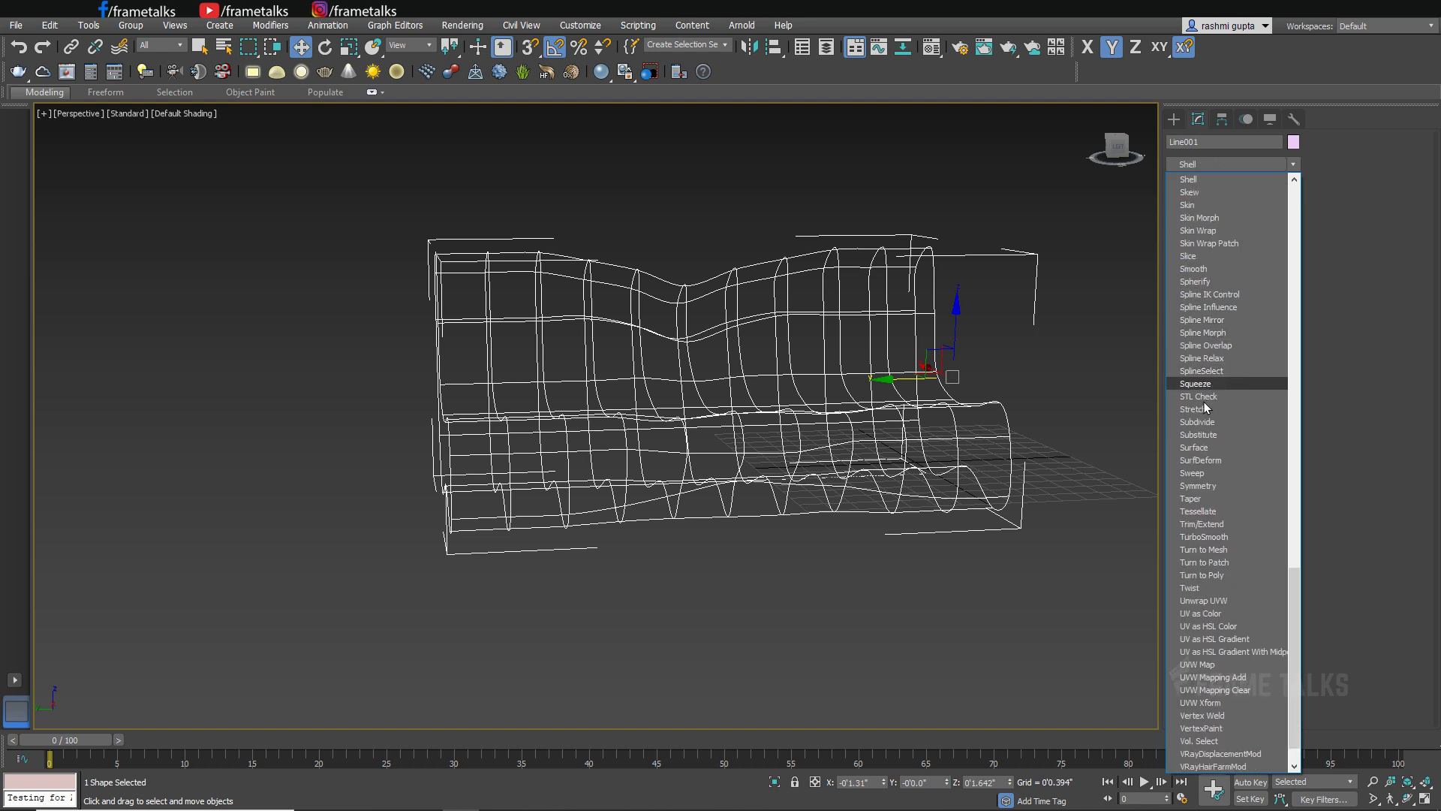
{"action": "left_click", "coordinate": [1195, 447]}
{"action": "left_click", "coordinate": [1030, 386]}
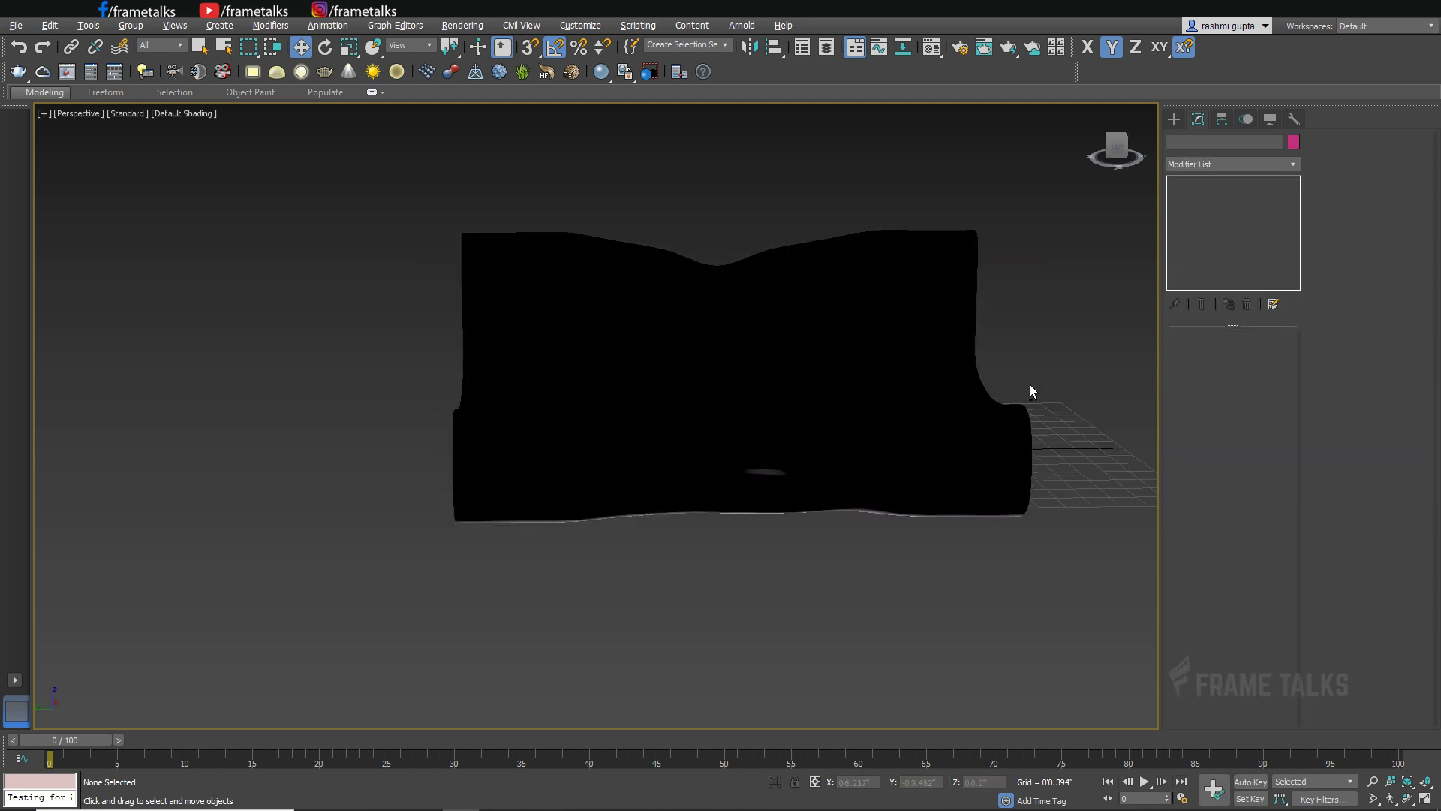
{"action": "mouse_move", "coordinate": [1030, 386]}
{"action": "middle_mouse_down", "text": "alt"}
{"action": "mouse_move", "coordinate": [890, 443]}
{"action": "mouse_move", "coordinate": [959, 365]}
{"action": "middle_mouse_up", "text": "alt"}
{"action": "left_click", "coordinate": [698, 511]}
{"action": "mouse_move", "coordinate": [698, 511]}
{"action": "middle_mouse_down", "text": "alt"}
{"action": "mouse_move", "coordinate": [586, 457]}
{"action": "mouse_move", "coordinate": [746, 479]}
{"action": "mouse_move", "coordinate": [800, 190]}
{"action": "middle_mouse_up", "text": "alt"}
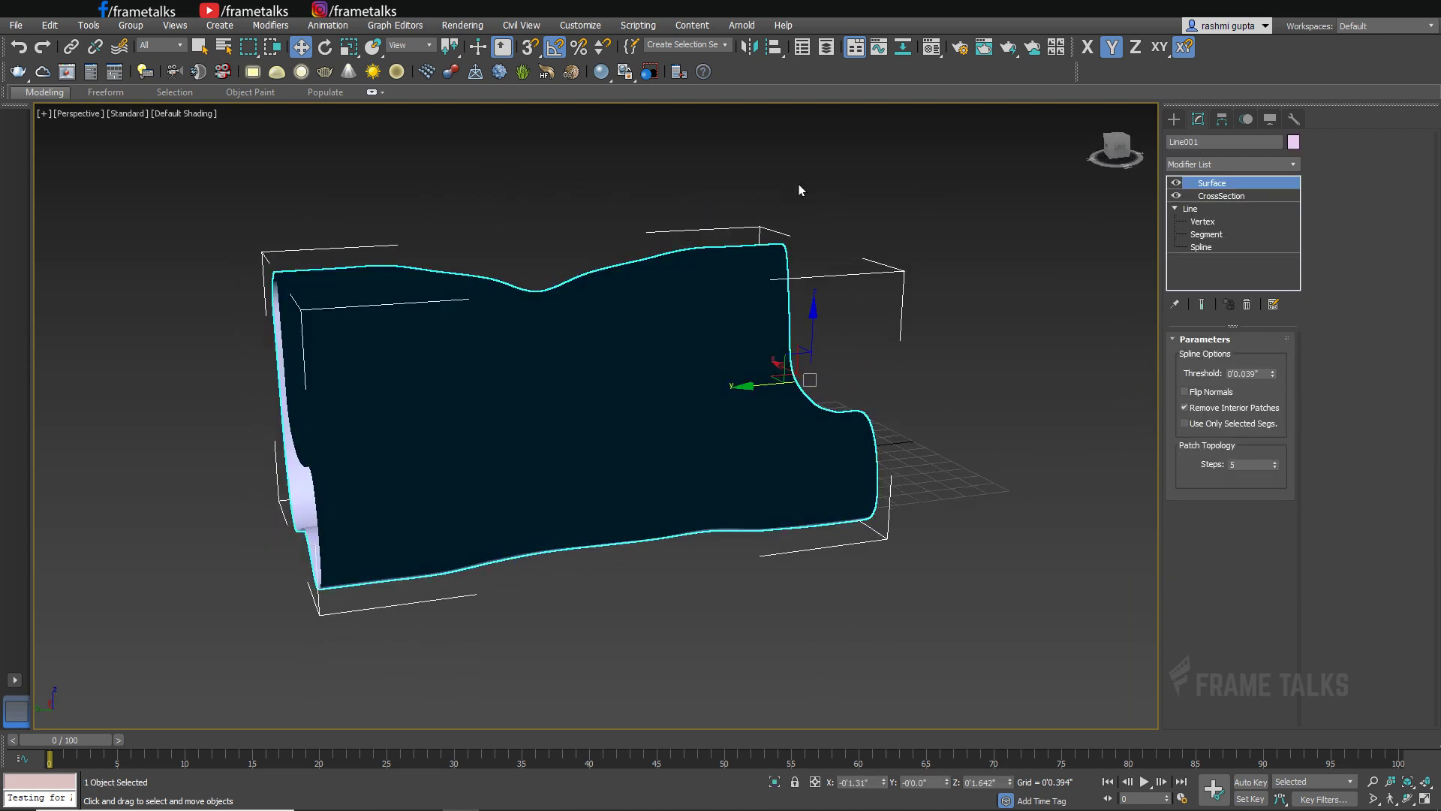
Draw a Section plane over the bench profile in the Front view, about 5.4 by 9.5 inches.
{"action": "left_click", "coordinate": [1171, 120]}
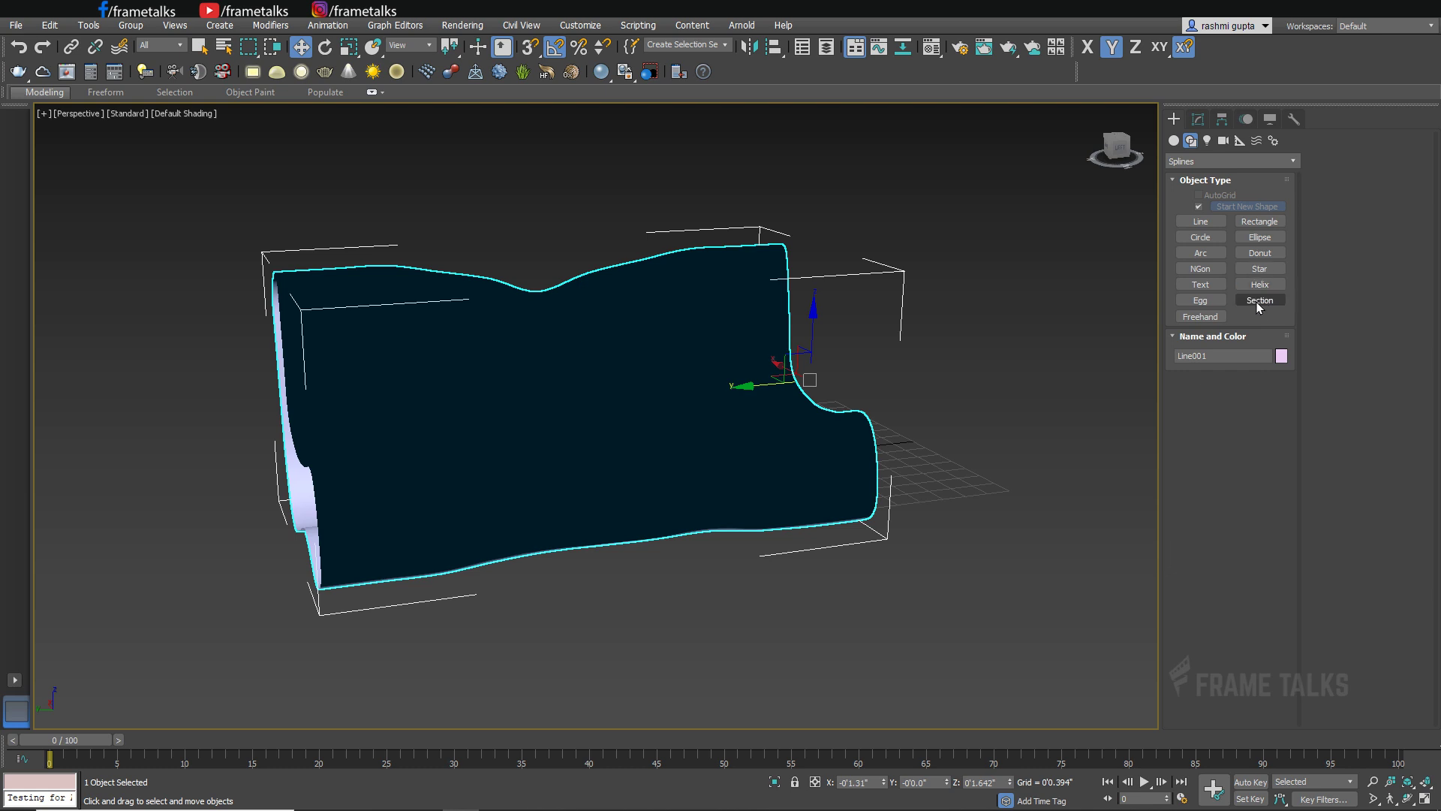
{"action": "left_click", "coordinate": [1258, 304]}
{"action": "middle_click_drag", "start_coordinate": [968, 421], "coordinate": [798, 396], "text": "alt"}
{"action": "key", "text": "alt+w"}
{"action": "middle_click", "coordinate": [585, 357]}
{"action": "key", "text": "alt+w"}
{"action": "scroll", "coordinate": [645, 364], "scroll_direction": "down", "scroll_amount": 5}
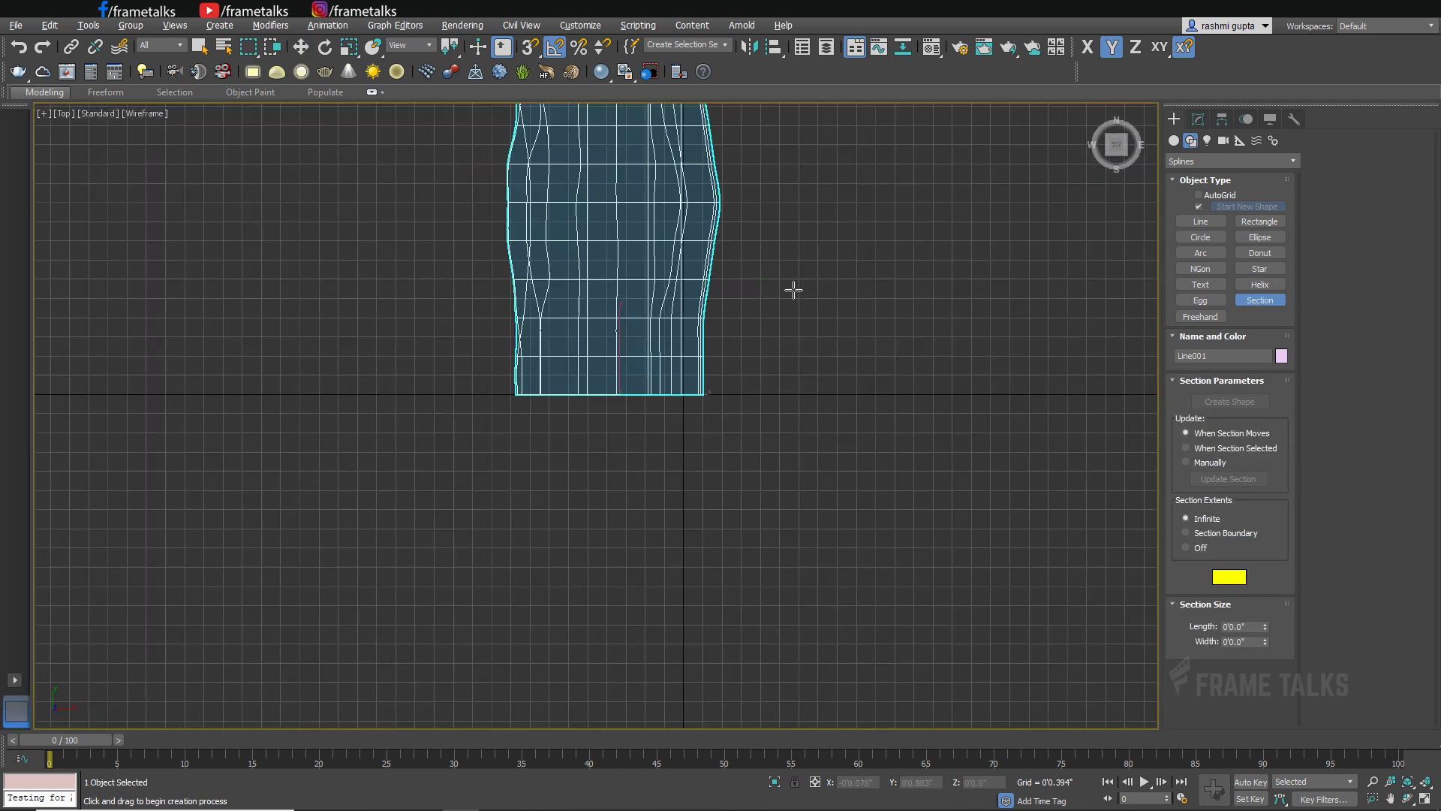
{"action": "key", "text": "f"}
{"action": "left_click_drag", "start_coordinate": [364, 301], "coordinate": [541, 402]}
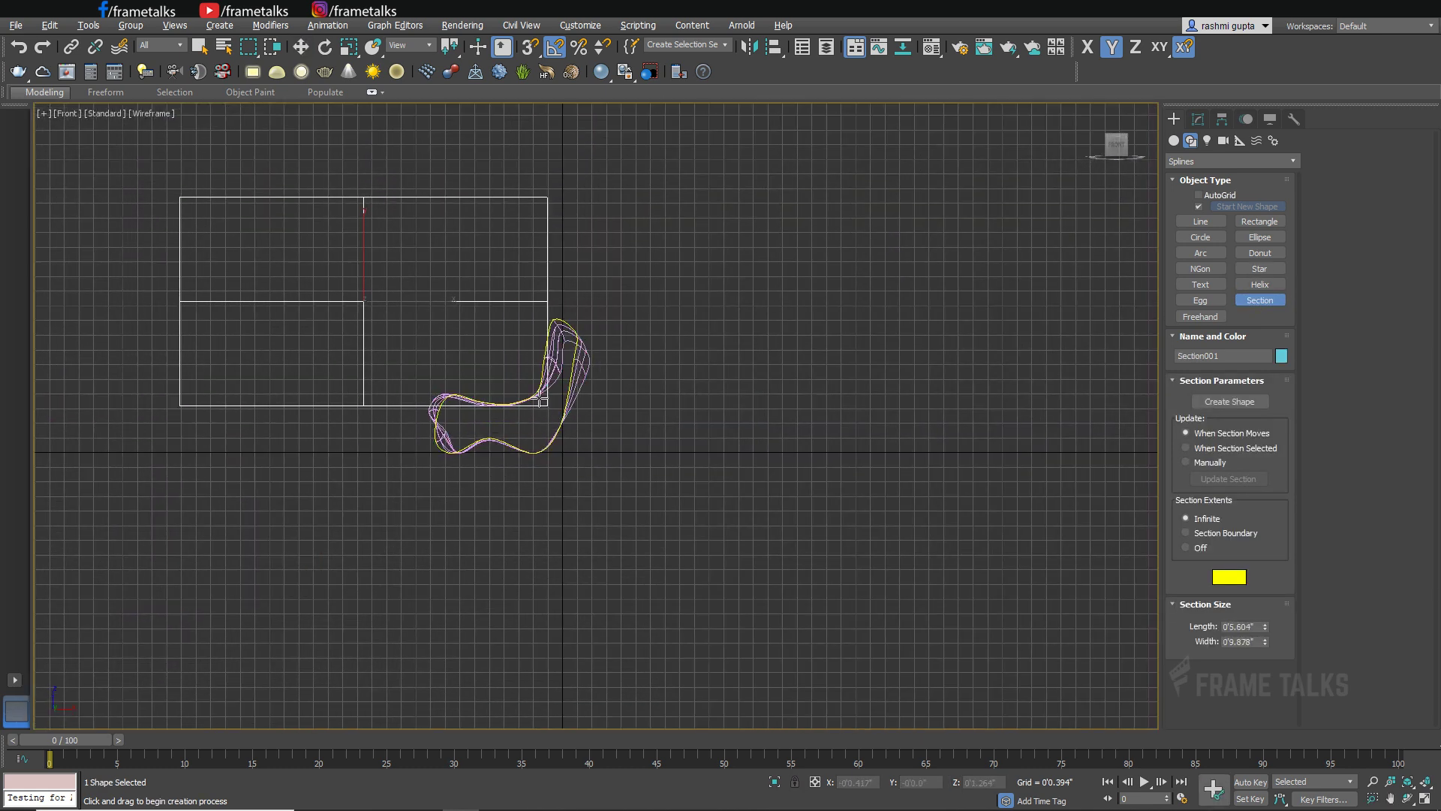
Center the Section plane over the bench profile in the Front view and shift it just inside the bench end along Y in the Top view.
{"action": "key", "text": "w"}
{"action": "left_click_drag", "start_coordinate": [402, 283], "coordinate": [541, 362]}
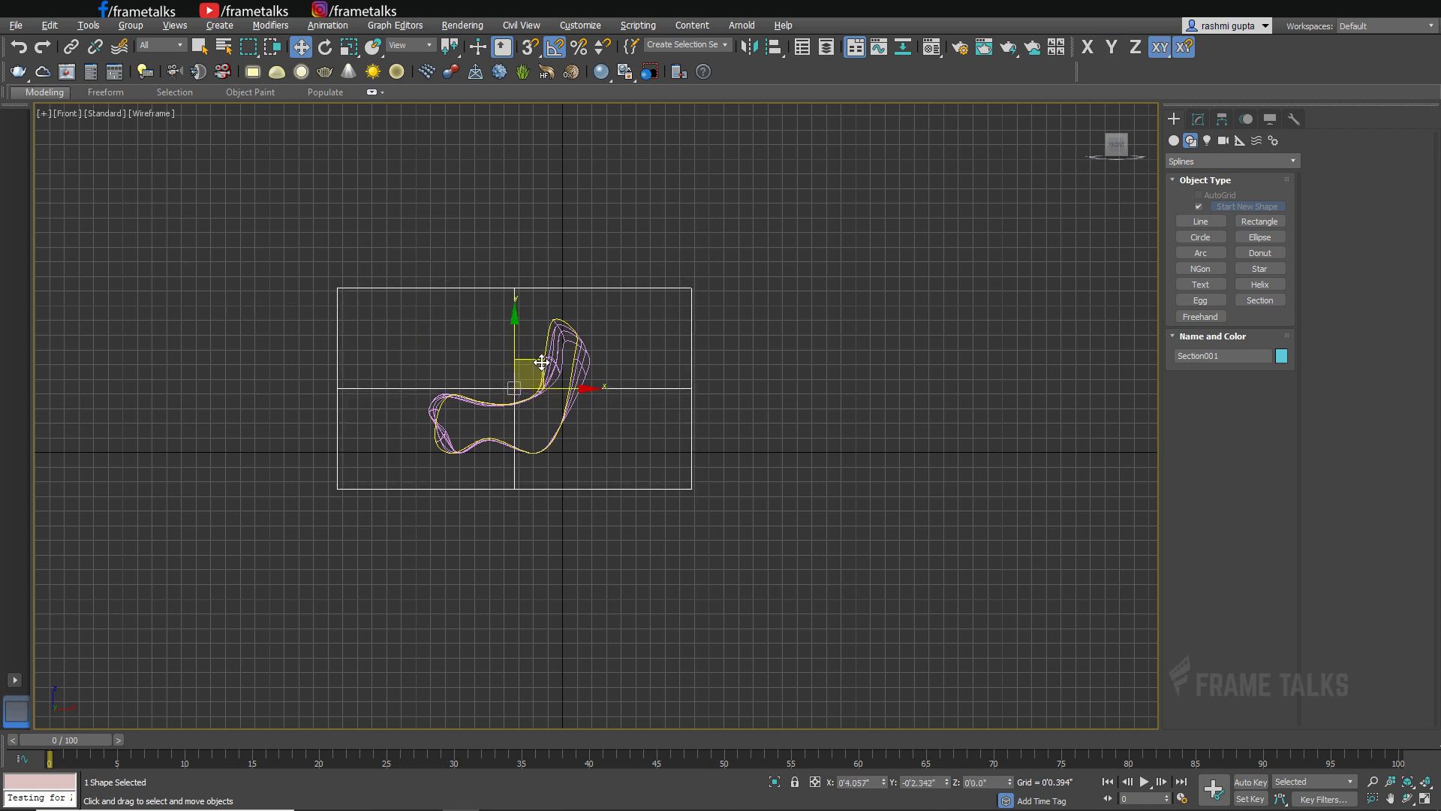
{"action": "key", "text": "alt+w"}
{"action": "key", "text": "alt+w"}
{"action": "key", "text": "alt+w"}
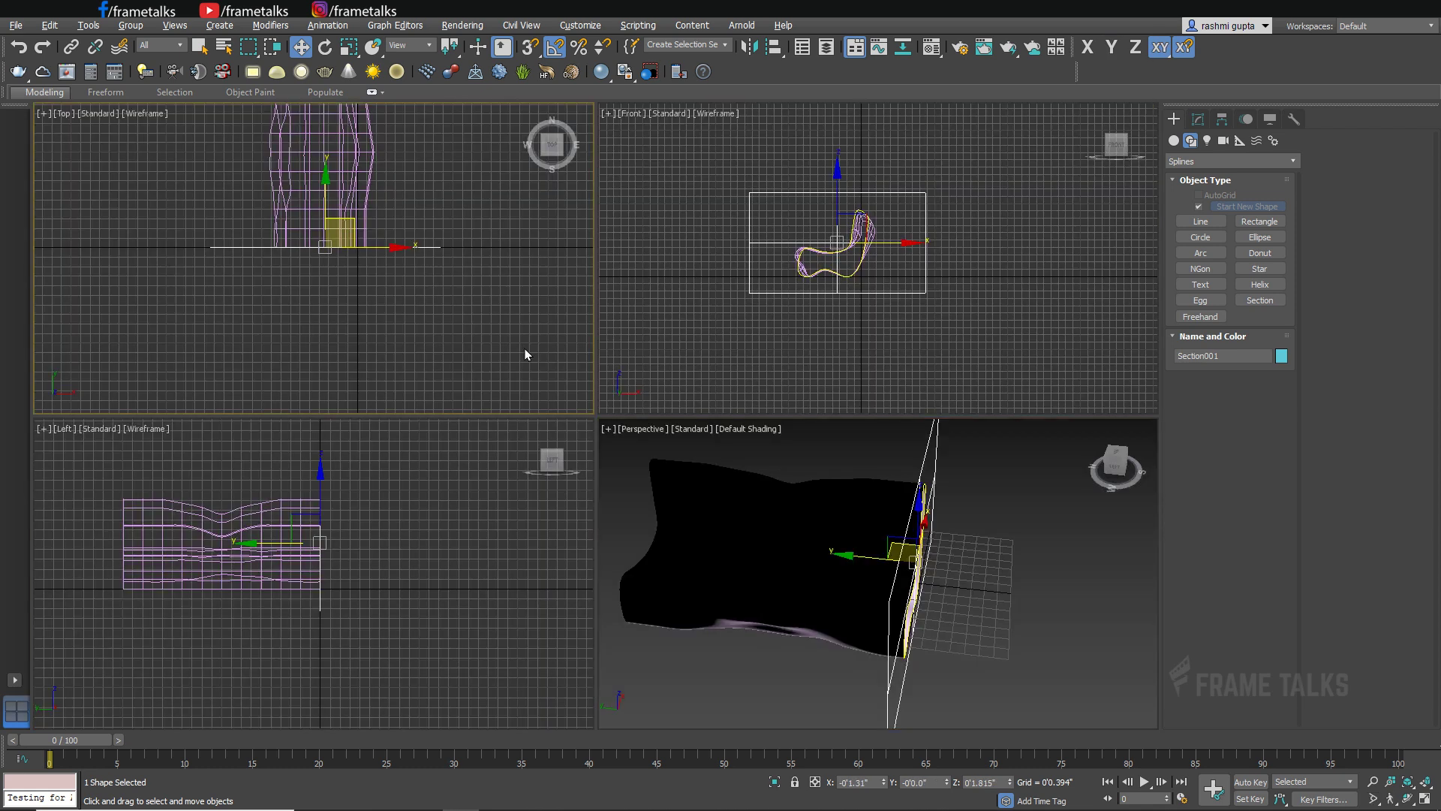
{"action": "key", "text": "alt+w"}
{"action": "scroll", "coordinate": [680, 346], "scroll_direction": "up", "scroll_amount": 5}
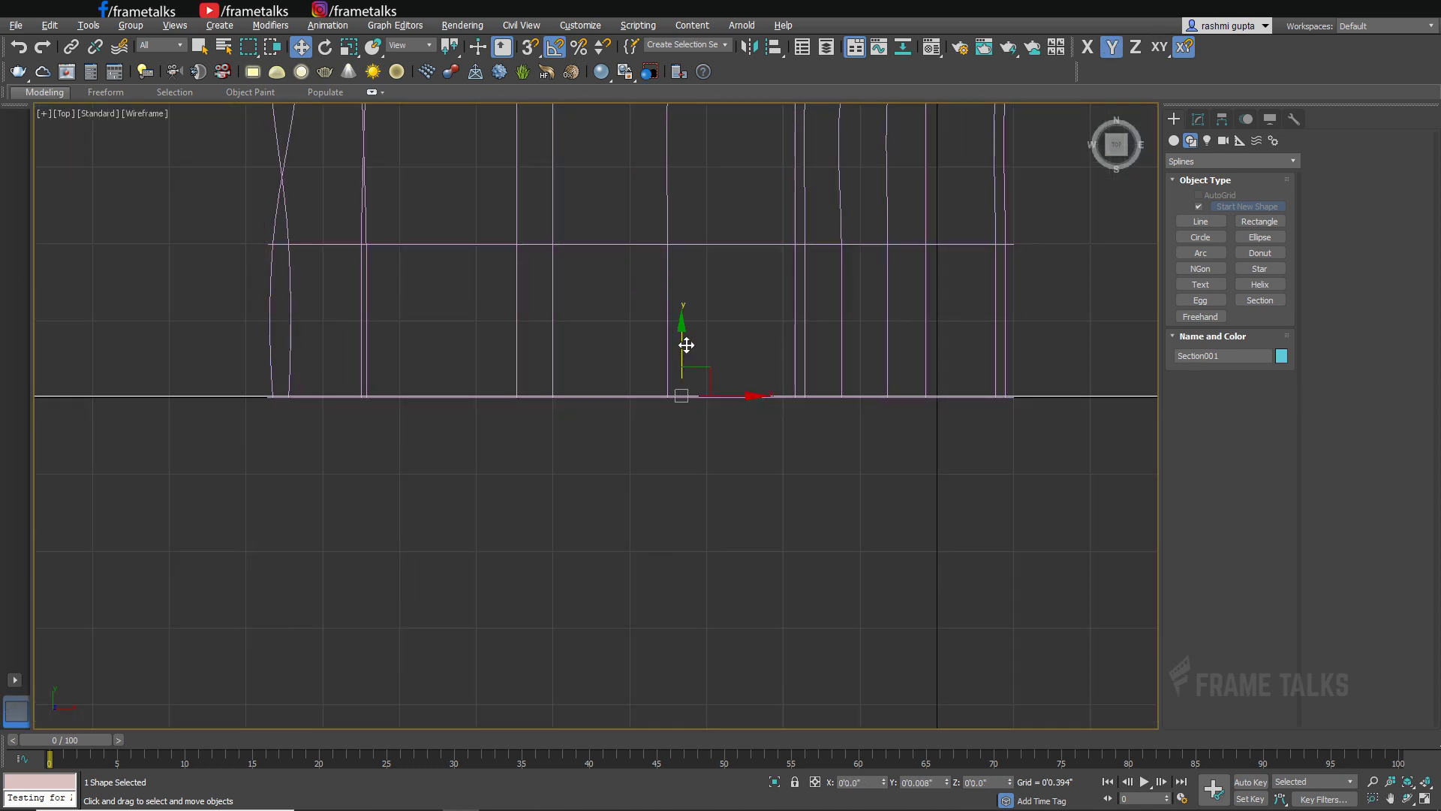
{"action": "key", "text": "alt+w"}
{"action": "key", "text": "alt+w"}
{"action": "middle_click_drag", "start_coordinate": [823, 546], "coordinate": [1056, 477]}
Set up a 1D Array of Section plane copies with a Y increment of 0'0.16" and preview it along the bench.
{"action": "left_click", "coordinate": [1200, 120]}
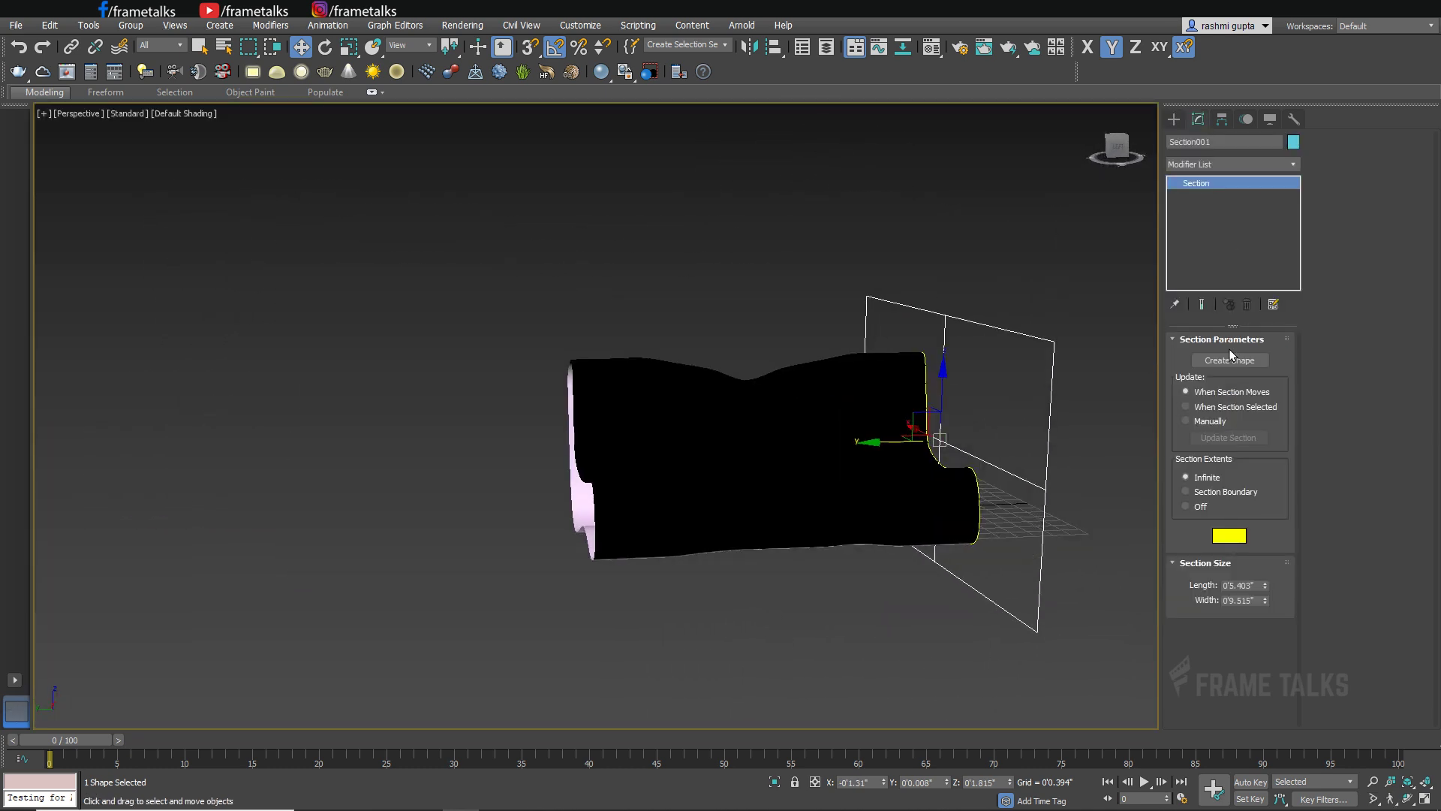
{"action": "left_click", "coordinate": [91, 26]}
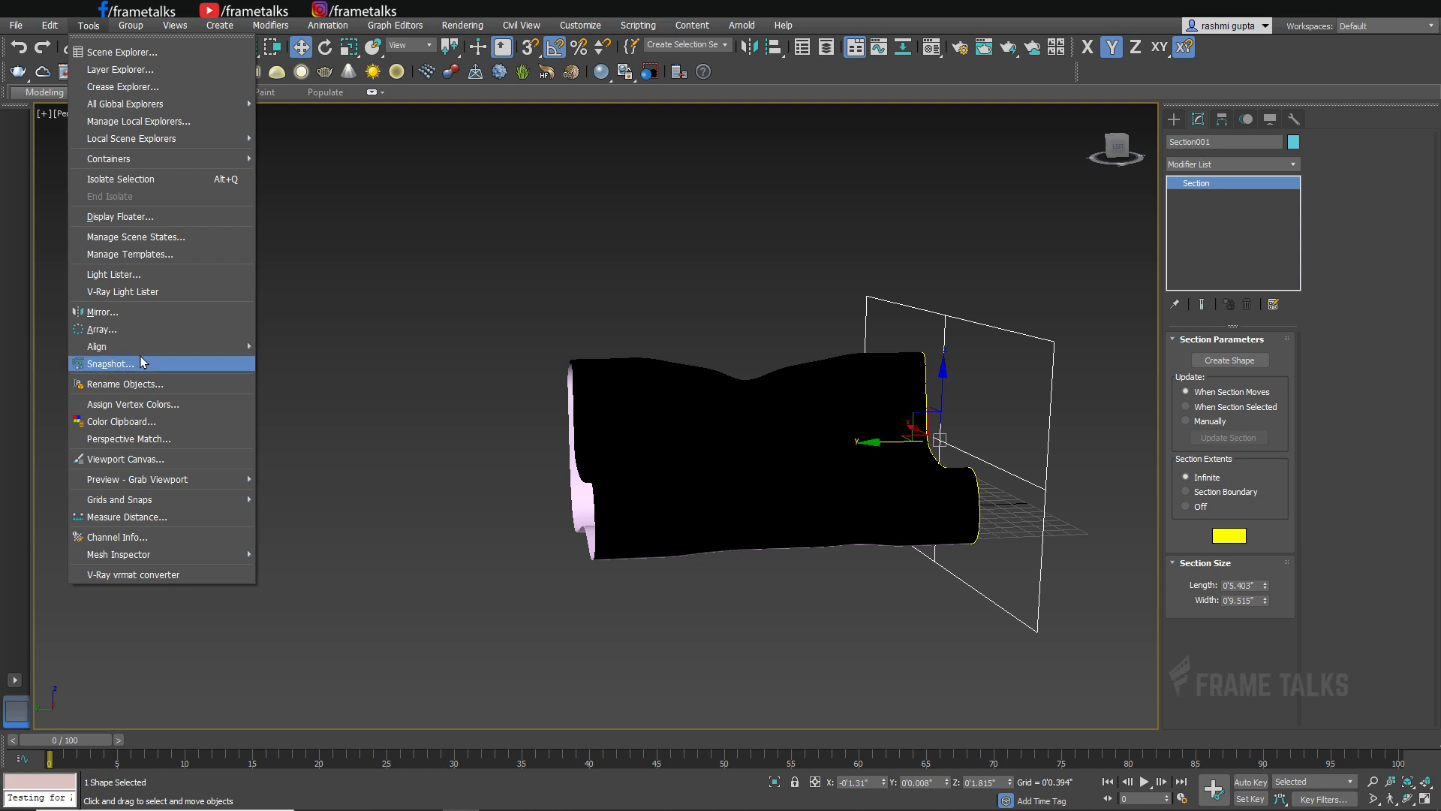
{"action": "left_click", "coordinate": [137, 339]}
{"action": "left_click_drag", "start_coordinate": [610, 282], "coordinate": [1083, 160]}
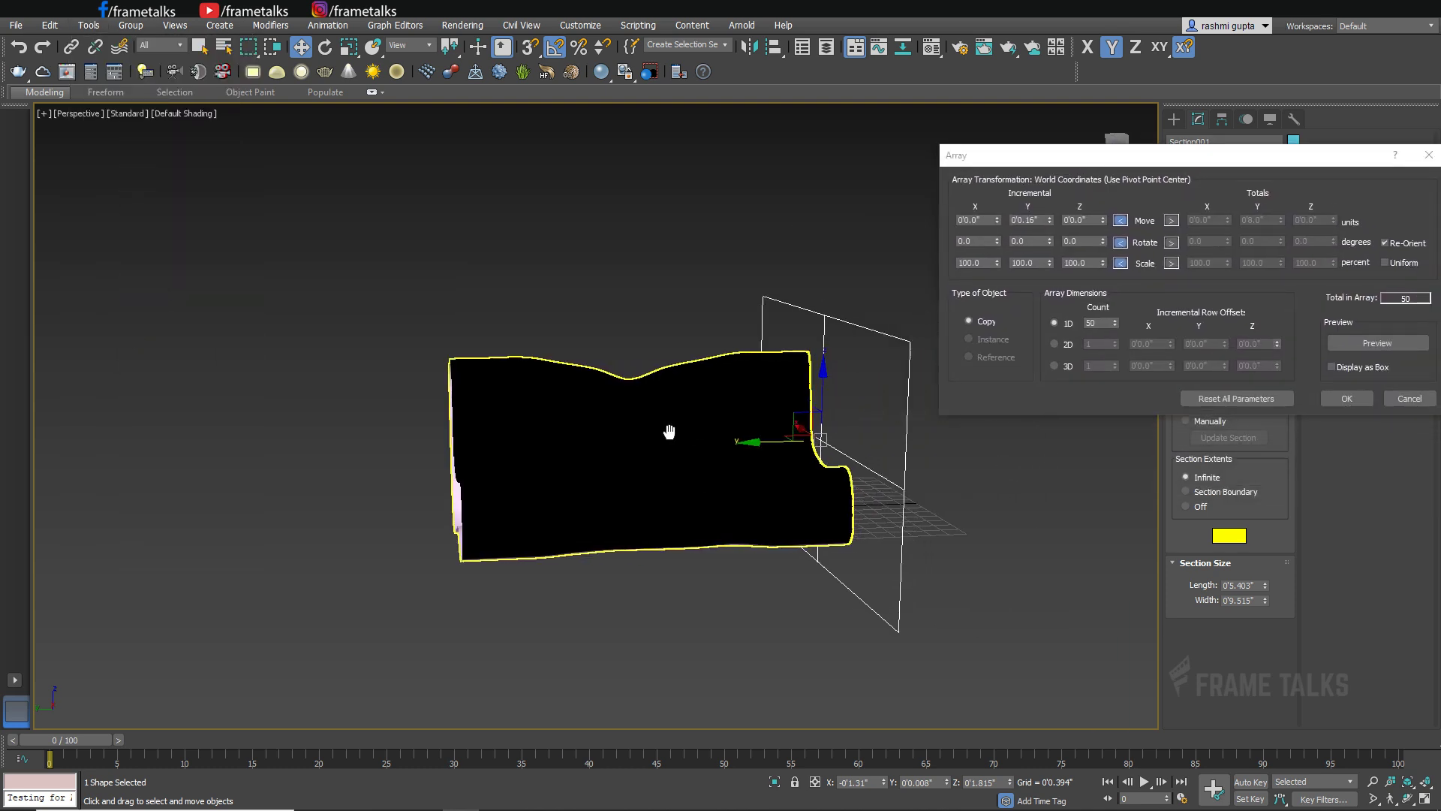
{"action": "left_click", "coordinate": [1361, 339]}
{"action": "scroll", "coordinate": [769, 454], "scroll_direction": "up", "scroll_amount": 3}
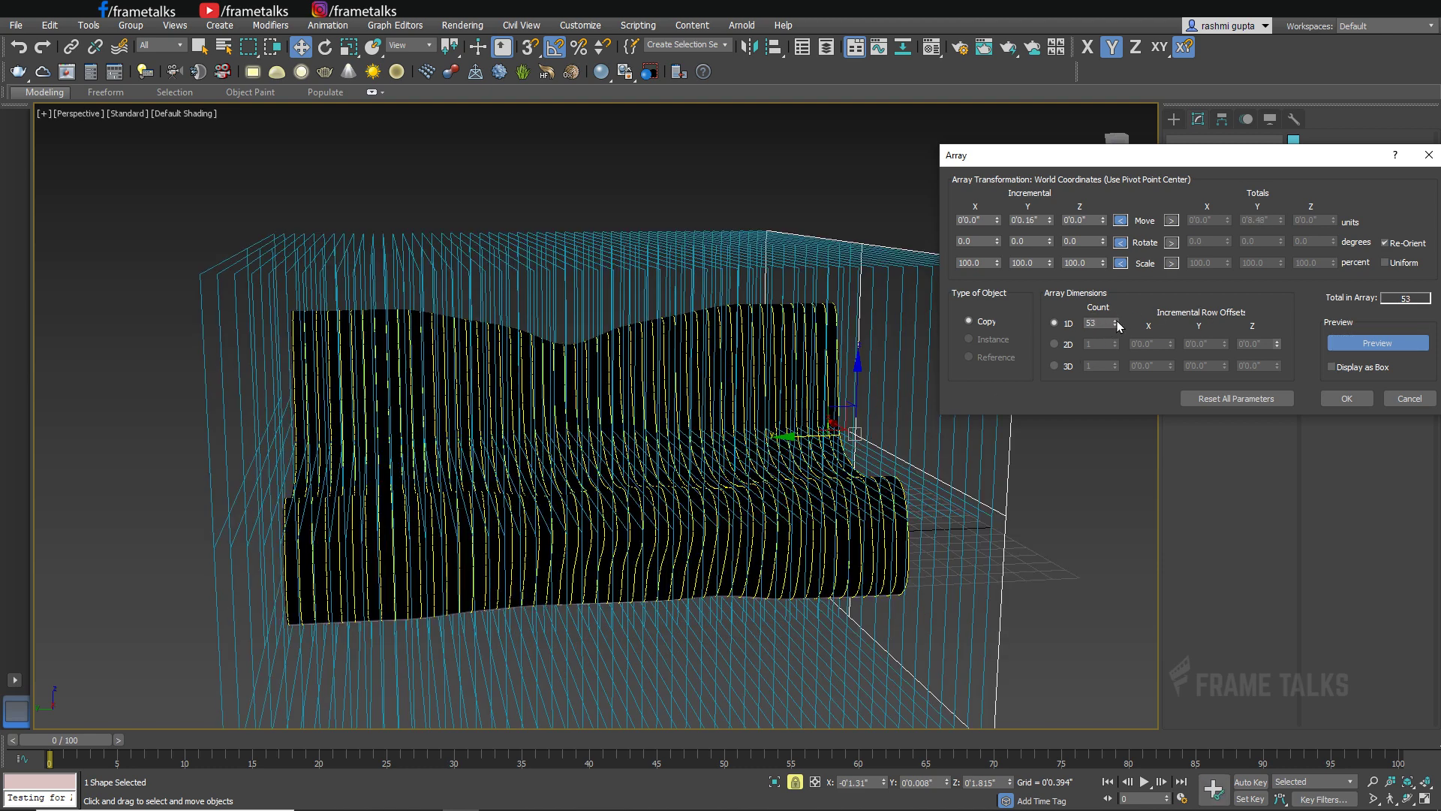
Try higher array counts, set the count to 50, and create the Section plane copies.
{"action": "left_click", "coordinate": [1117, 321]}
{"action": "left_click", "coordinate": [1117, 322]}
{"action": "left_click", "coordinate": [1116, 321]}
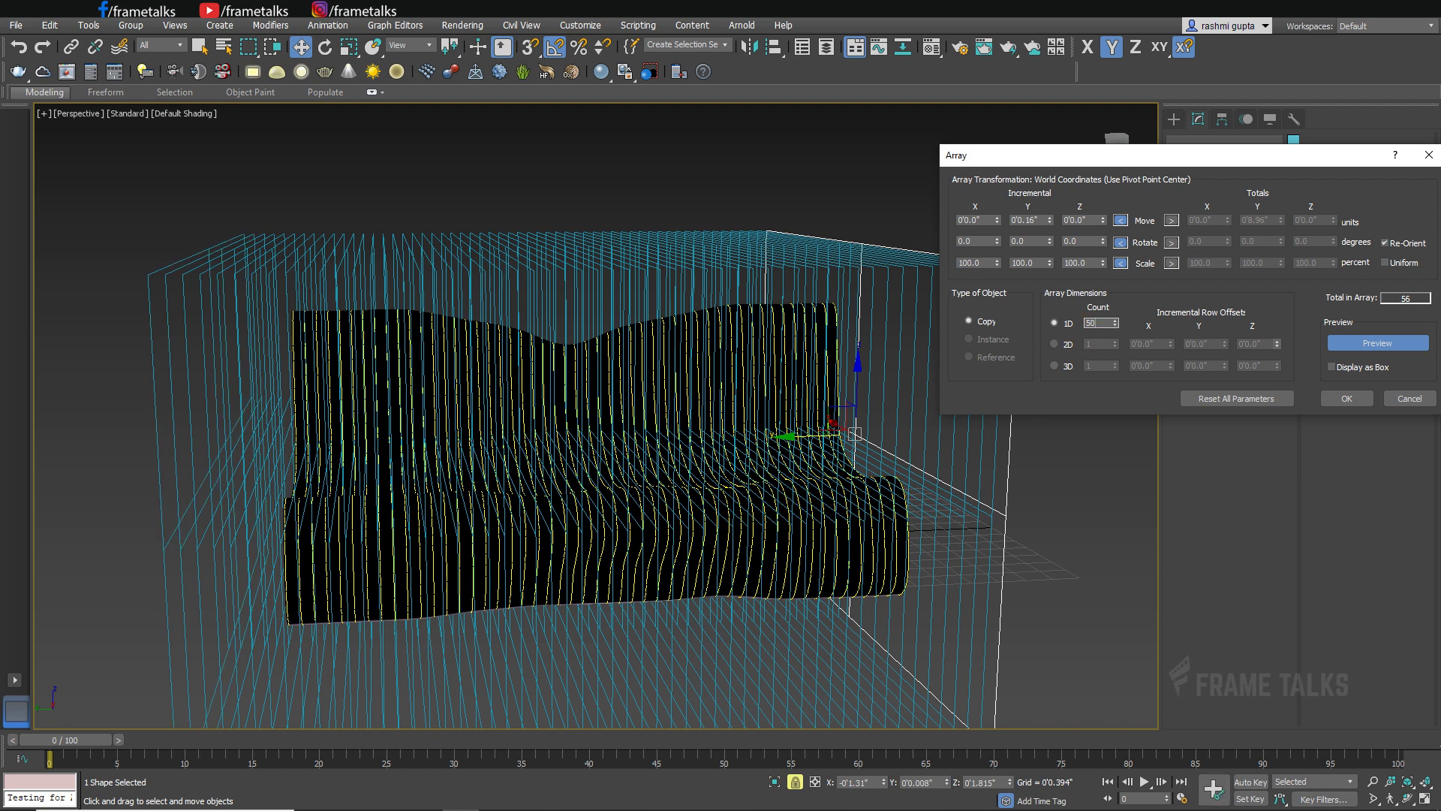
{"action": "left_click", "coordinate": [1360, 347]}
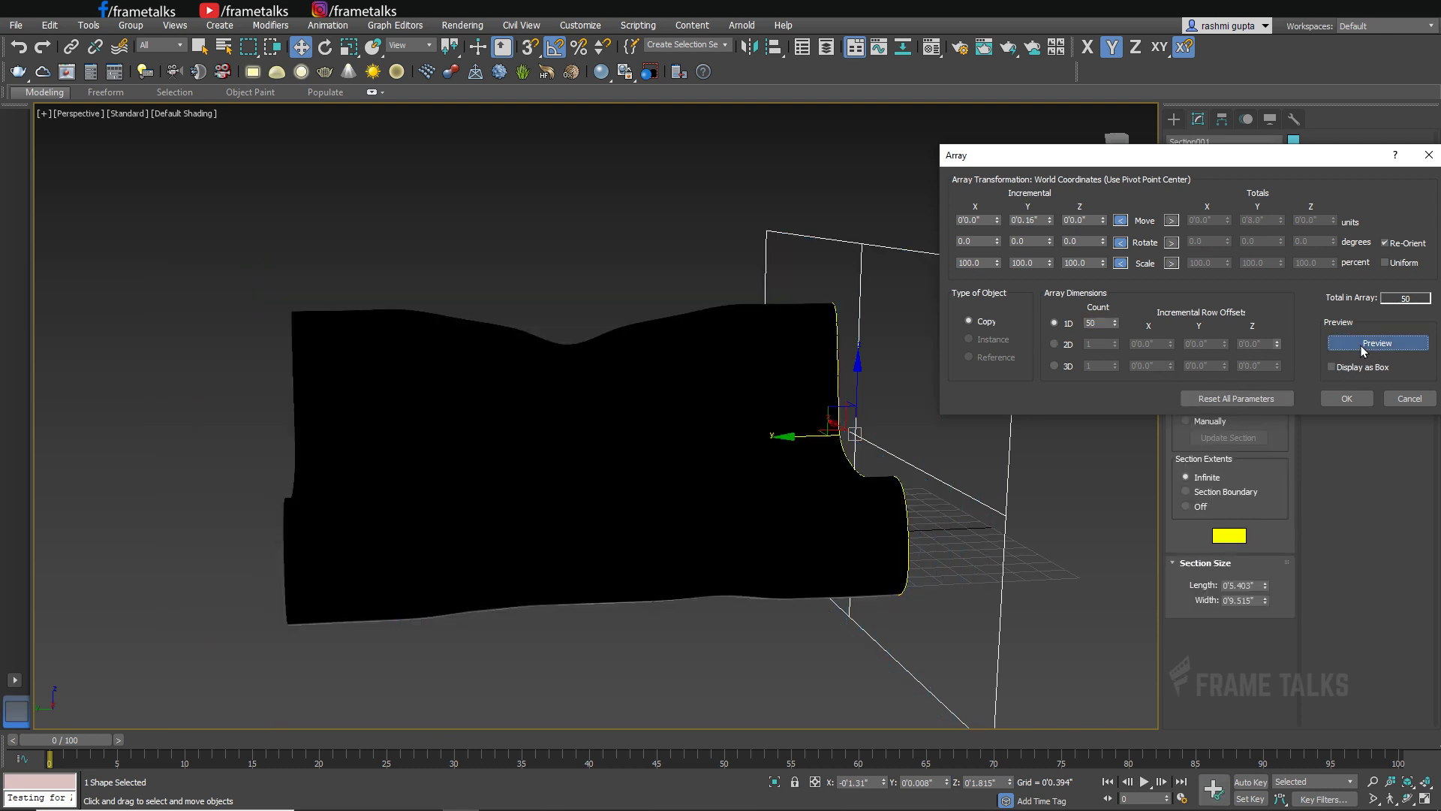
{"action": "left_click", "coordinate": [1364, 346]}
{"action": "left_click", "coordinate": [1346, 399]}
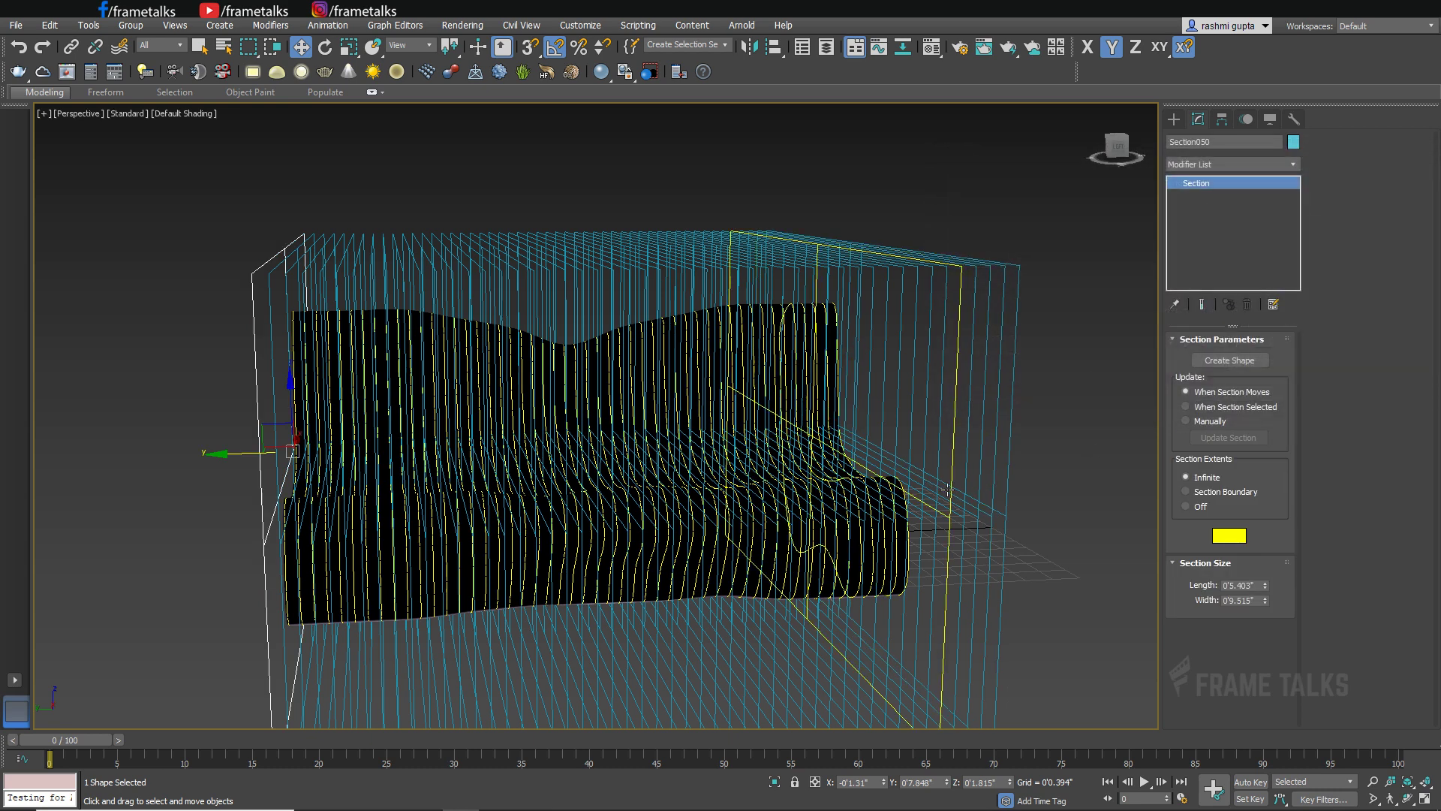
Create a shape from the first Section plane at the bench's end, accepting the name SShape001.
{"action": "left_click", "coordinate": [1016, 298]}
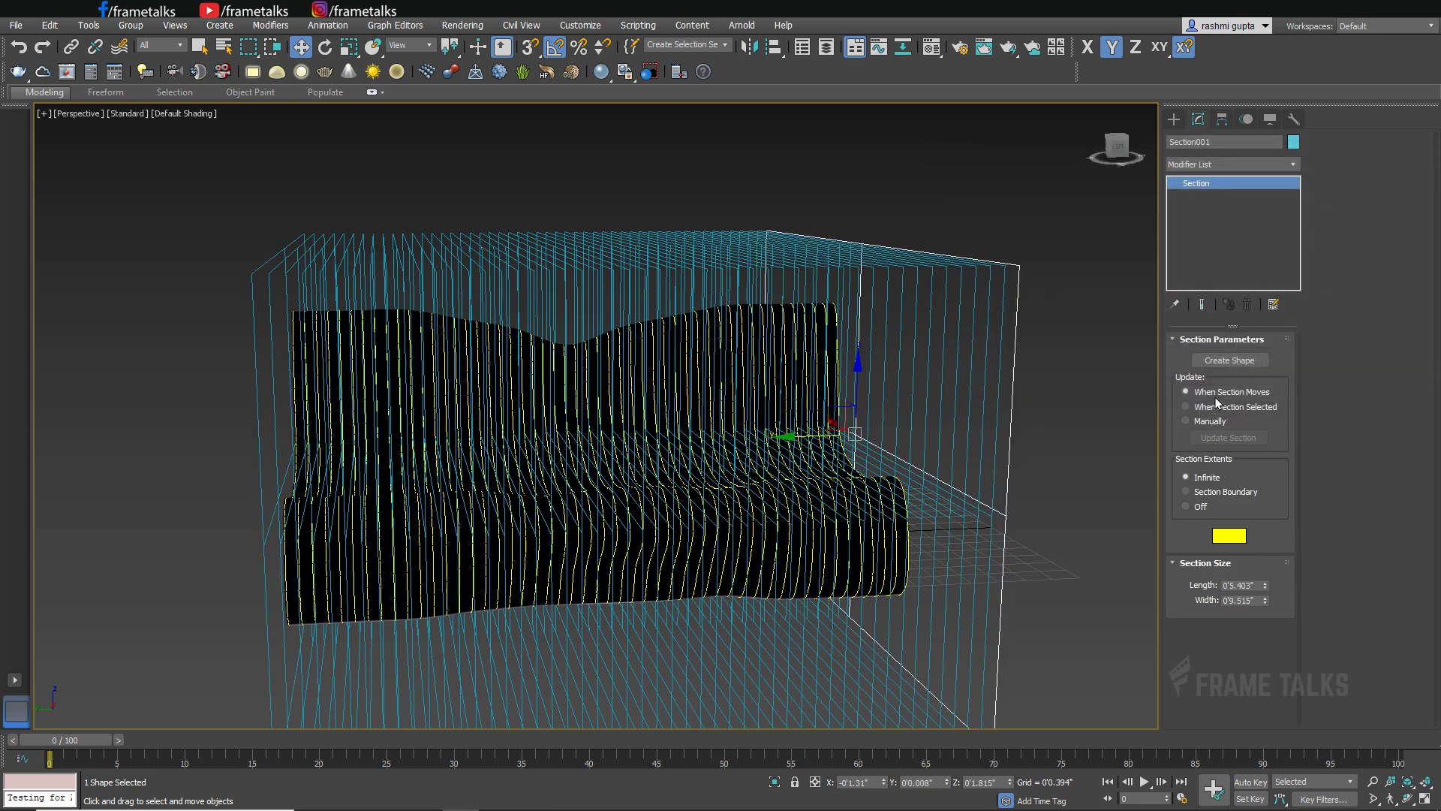
{"action": "left_click", "coordinate": [1216, 361]}
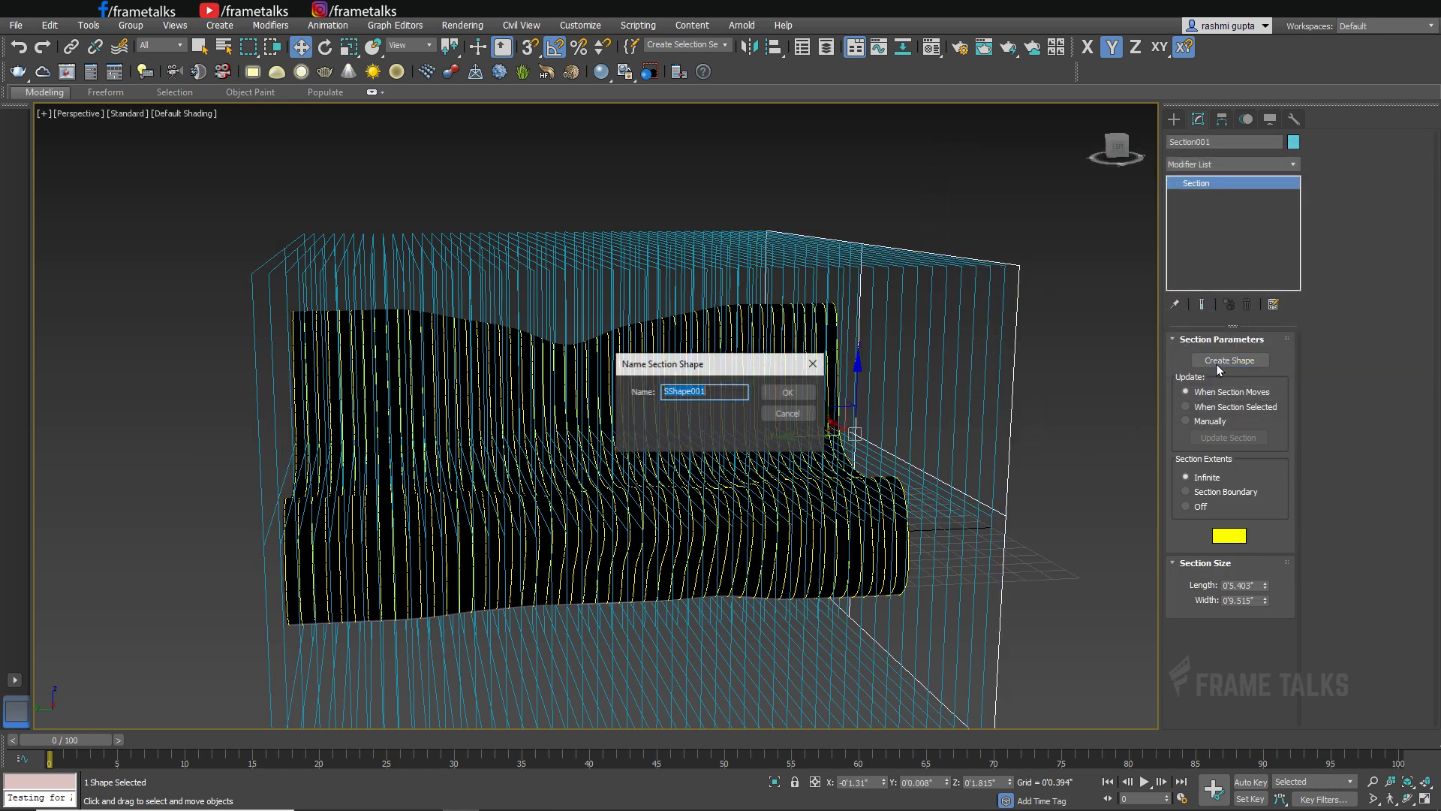
{"action": "left_click", "coordinate": [789, 394]}
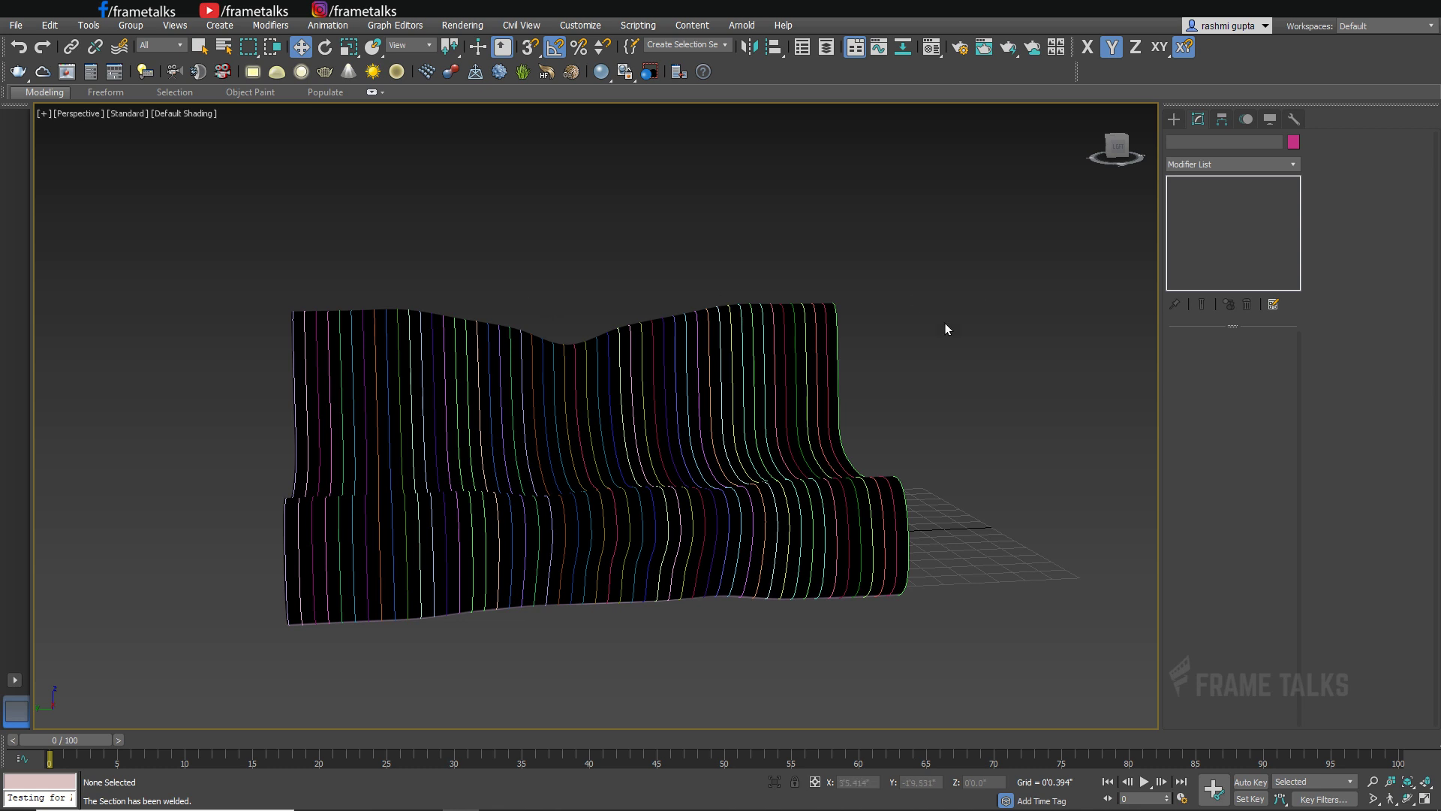
Move the surfaced bench along Y to about -11.1 inches, clear of the section shapes, and deselect it.
{"action": "left_click", "coordinate": [790, 337]}
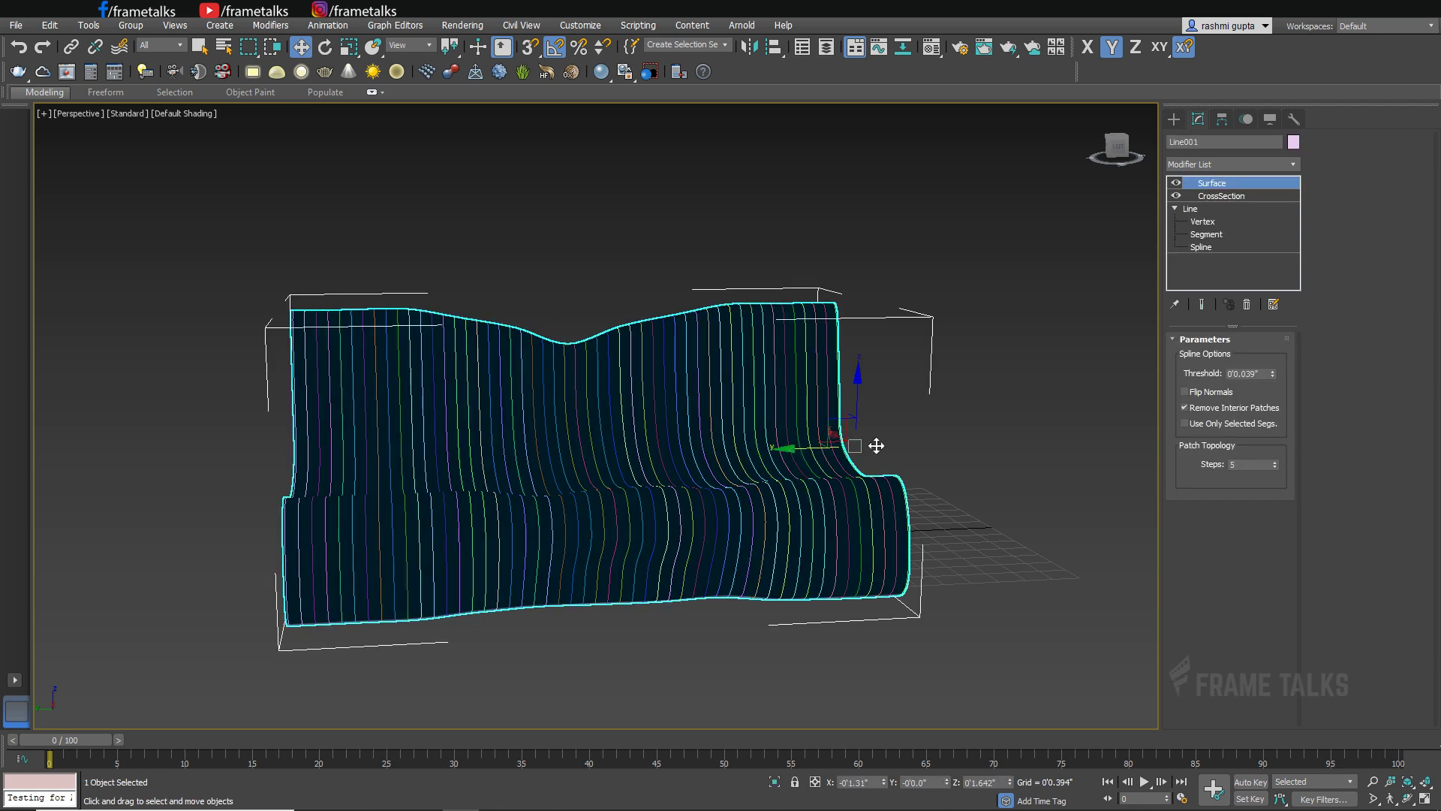
{"action": "left_click_drag", "start_coordinate": [876, 446], "coordinate": [913, 438]}
{"action": "left_click_drag", "start_coordinate": [981, 396], "coordinate": [983, 411]}
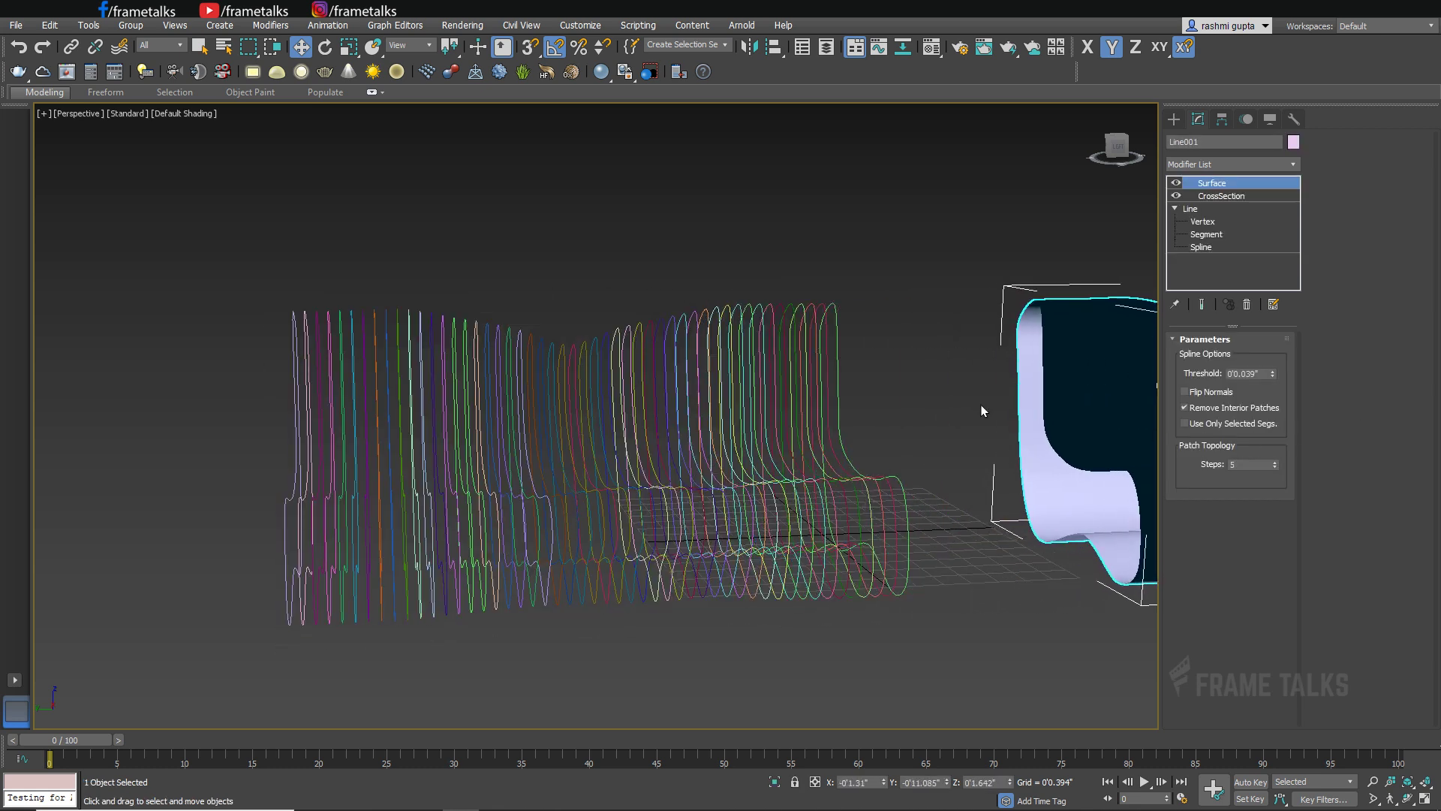
{"action": "left_click", "coordinate": [925, 332]}
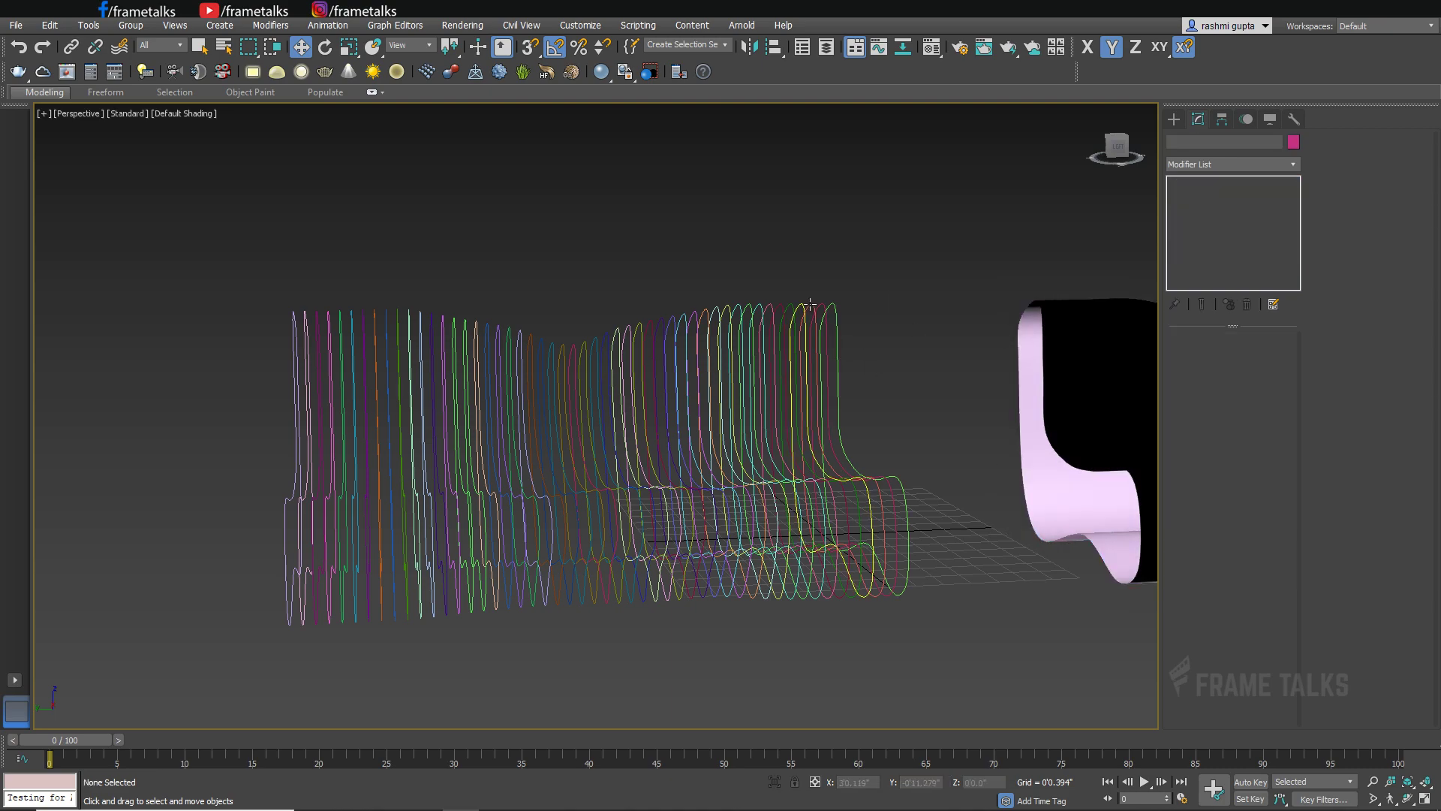
Select all the section shapes of the bench and apply the Extrude modifier to them together.
{"action": "middle_click_drag", "start_coordinate": [917, 298], "coordinate": [824, 457], "text": "alt"}
{"action": "left_click", "coordinate": [880, 338]}
{"action": "scroll", "coordinate": [831, 451], "scroll_direction": "down", "scroll_amount": 5}
{"action": "left_click_drag", "start_coordinate": [595, 455], "coordinate": [502, 490]}
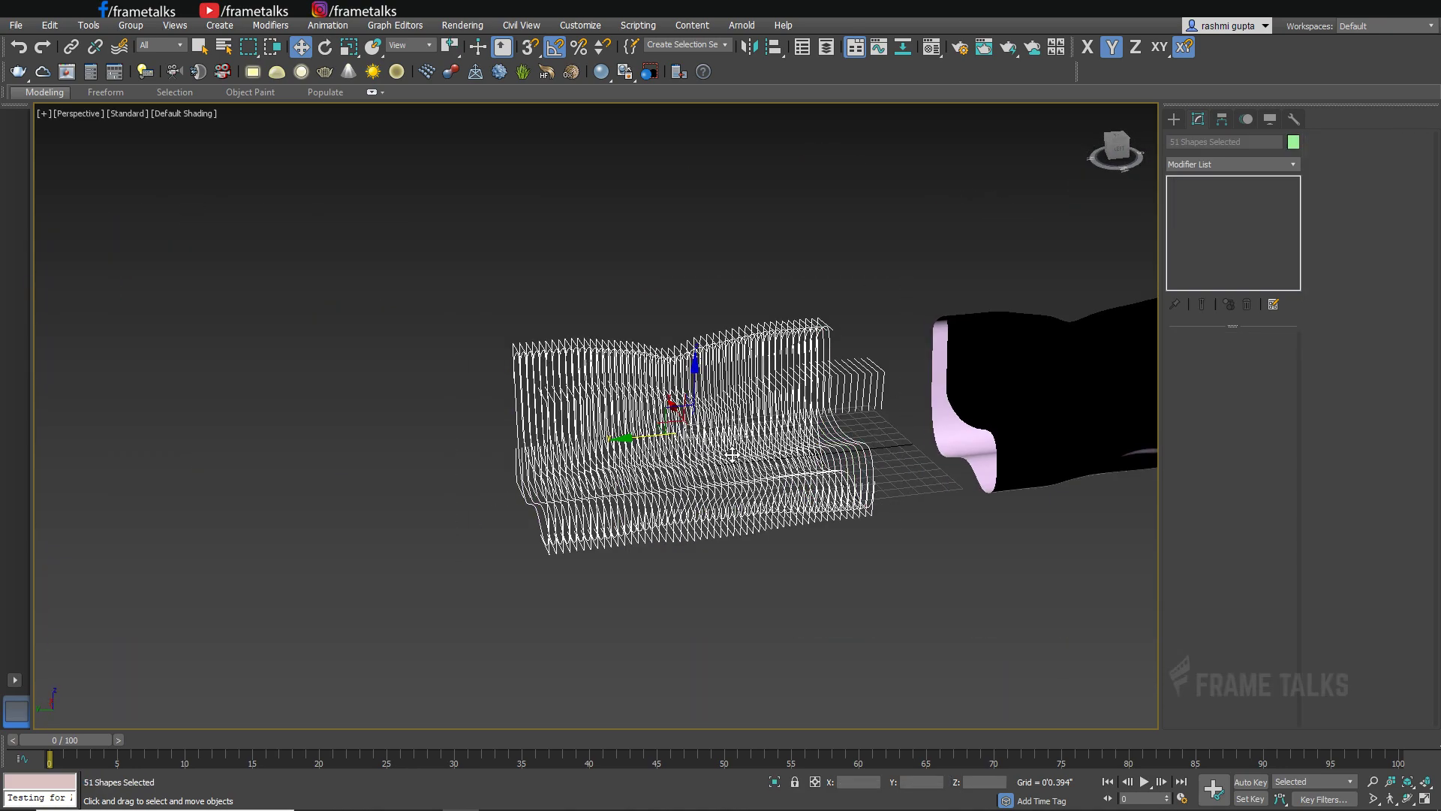
{"action": "left_click", "coordinate": [890, 276]}
{"action": "left_click_drag", "start_coordinate": [835, 340], "coordinate": [475, 489]}
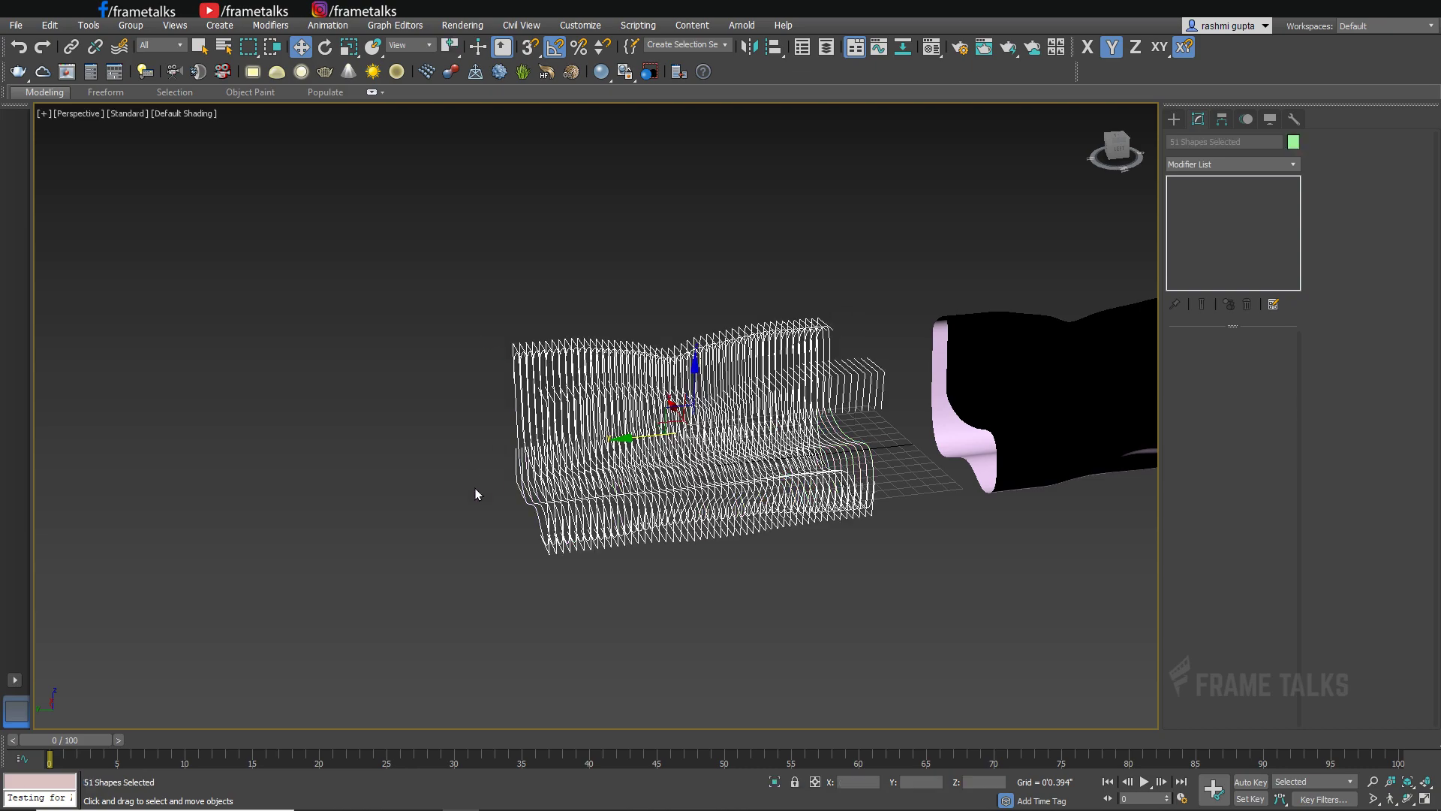
{"action": "left_click", "coordinate": [1216, 164]}
{"action": "key", "text": "e"}
{"action": "left_click", "coordinate": [1212, 243]}
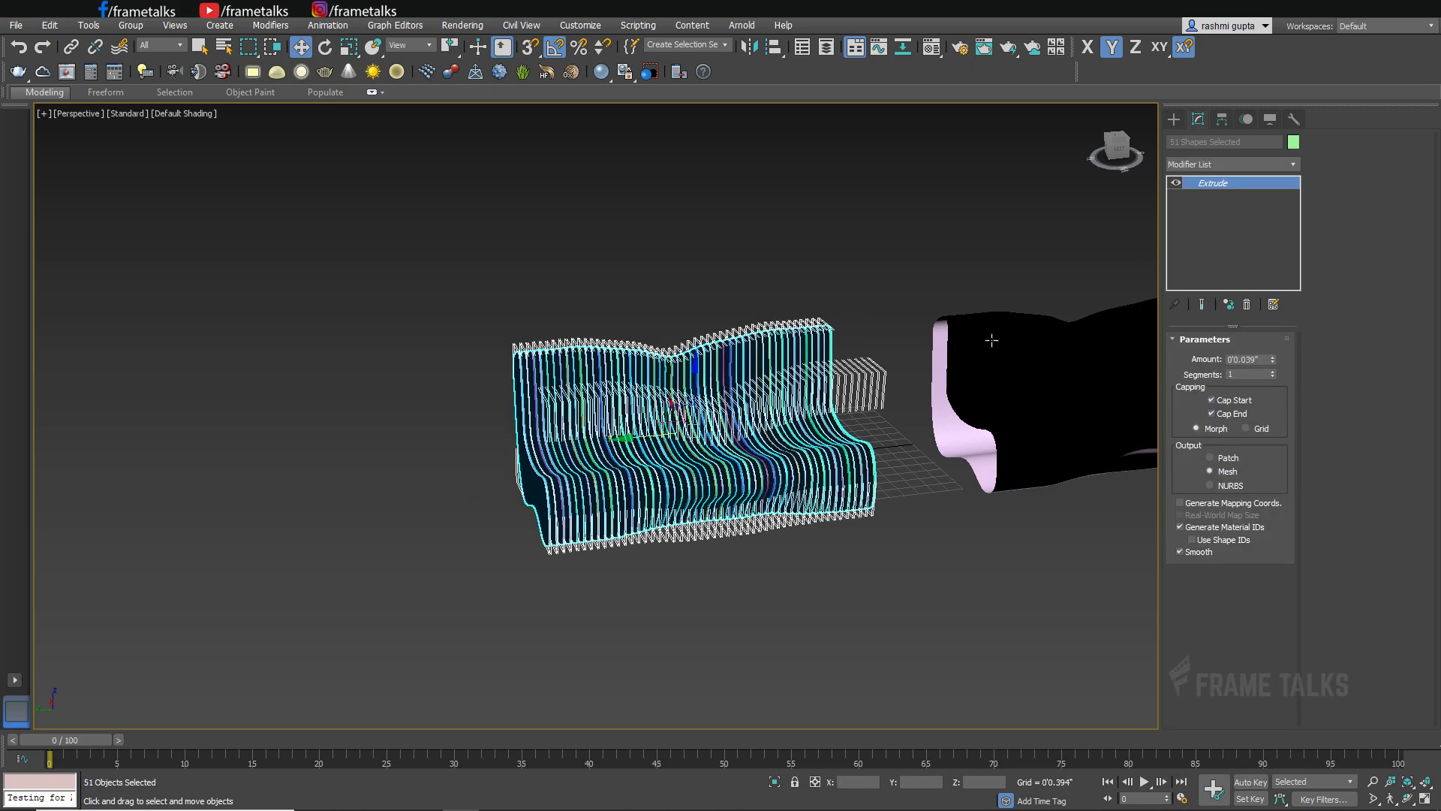
Set the Extrude amount of the bench slats to 0'0.059" and inspect the slatted bench from the side.
{"action": "scroll", "coordinate": [901, 413], "scroll_direction": "up", "scroll_amount": 8}
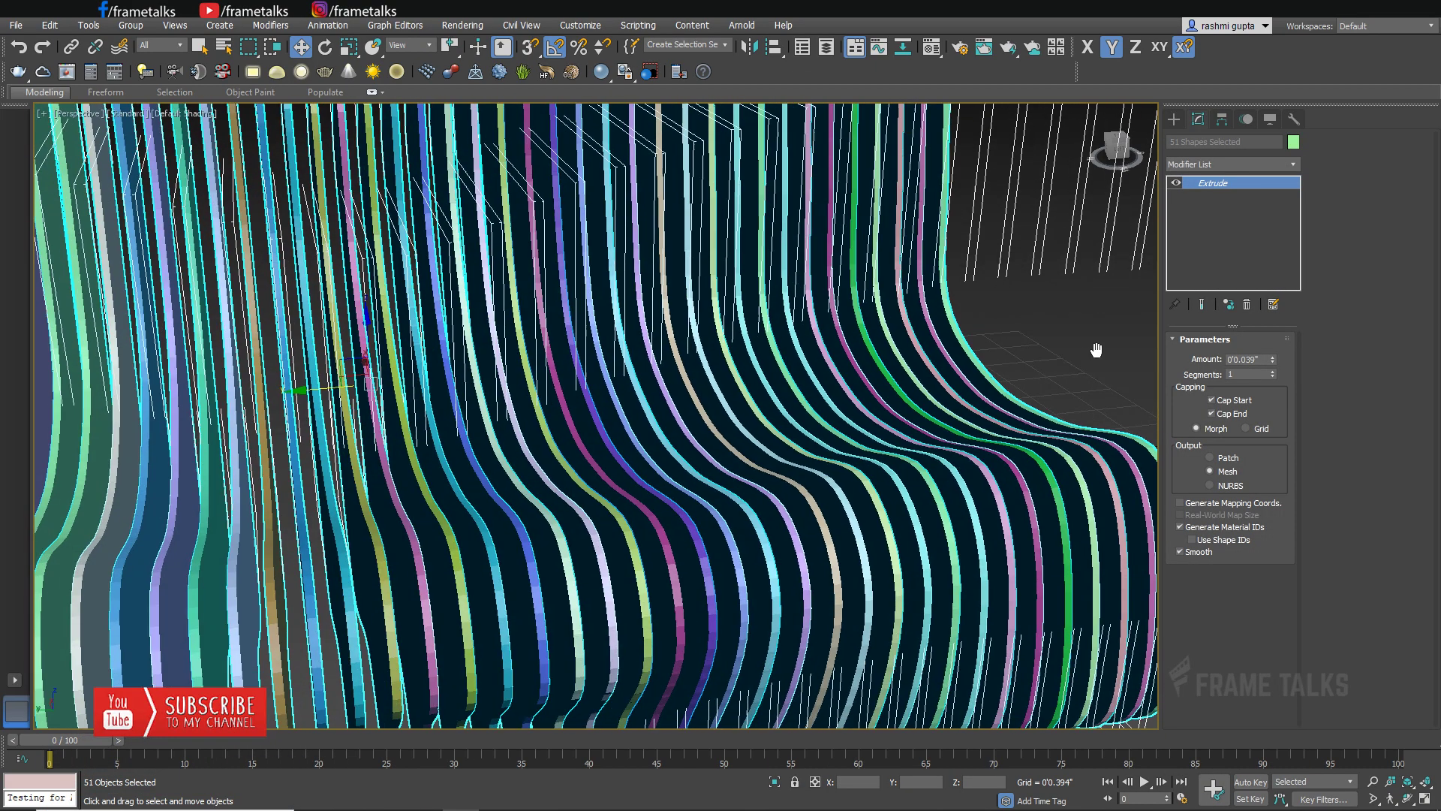
{"action": "key", "text": "z"}
{"action": "left_click", "coordinate": [1272, 358]}
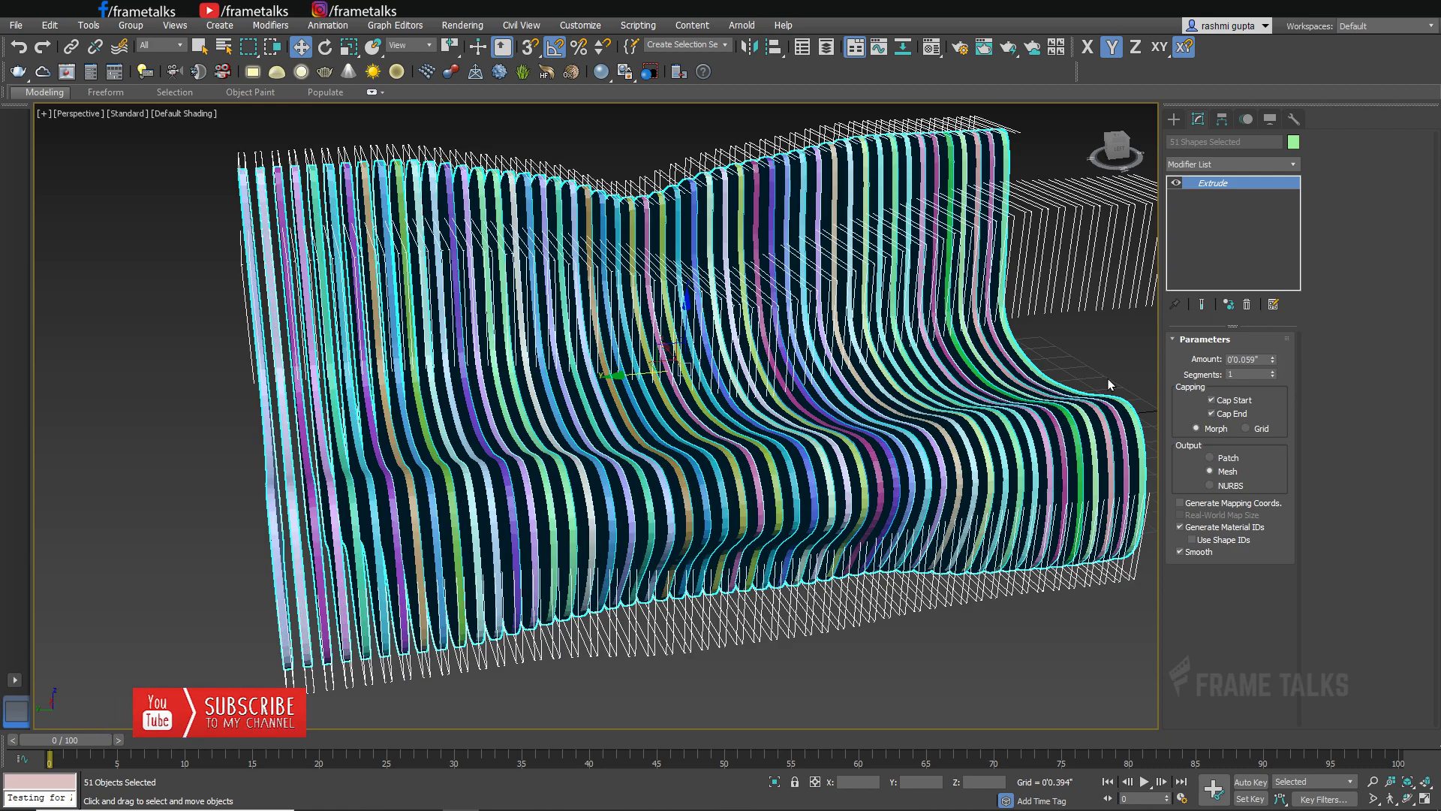
{"action": "left_click", "coordinate": [1069, 355]}
{"action": "middle_click_drag", "start_coordinate": [1069, 356], "coordinate": [580, 577], "text": "alt"}
Draw a Cylinder with a radius of about 0.061 inches inside the front of the seat profile in the Front view and check it from the Top view.
{"action": "key", "text": "alt+w"}
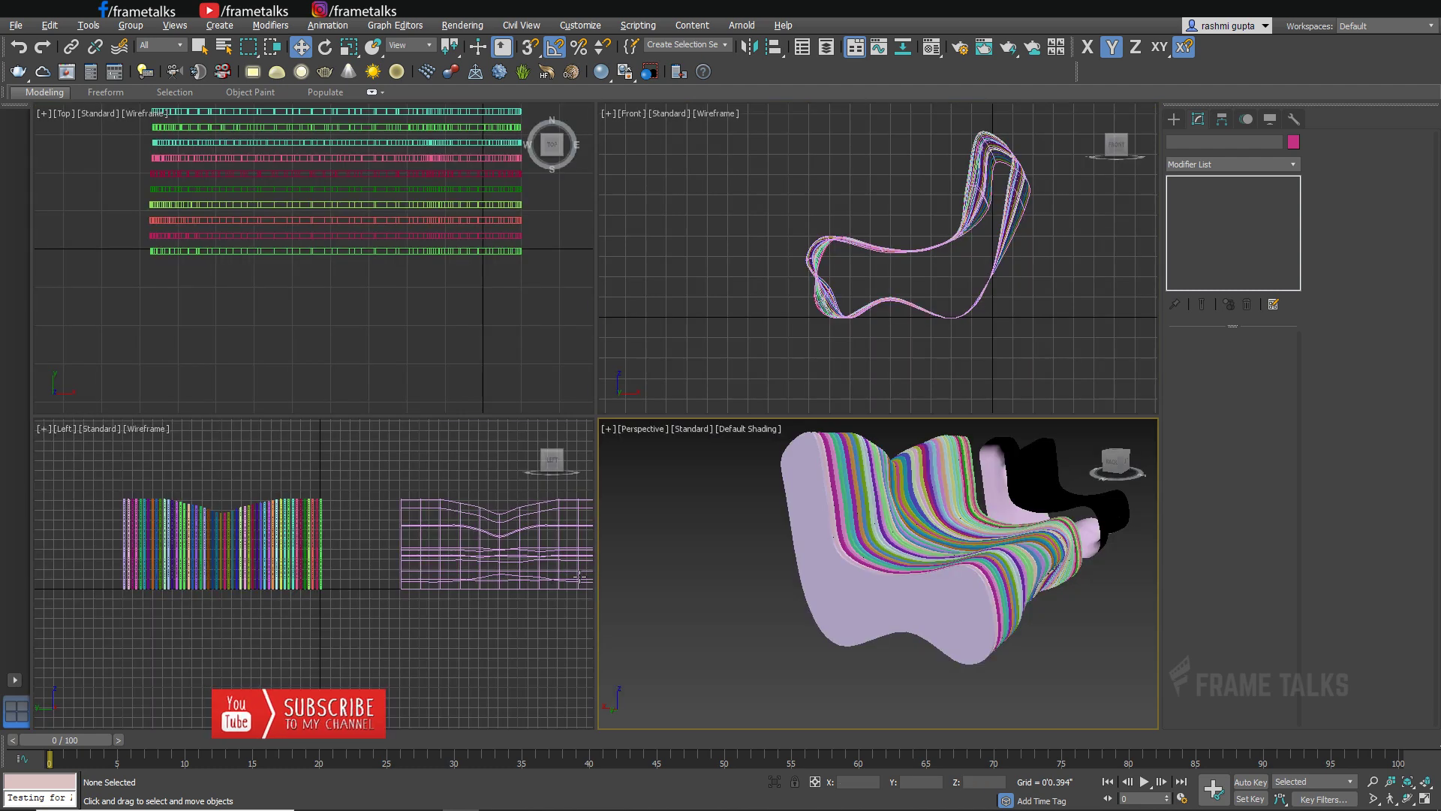
{"action": "key", "text": "alt+w"}
{"action": "key", "text": "f"}
{"action": "scroll", "coordinate": [736, 412], "scroll_direction": "up", "scroll_amount": 8}
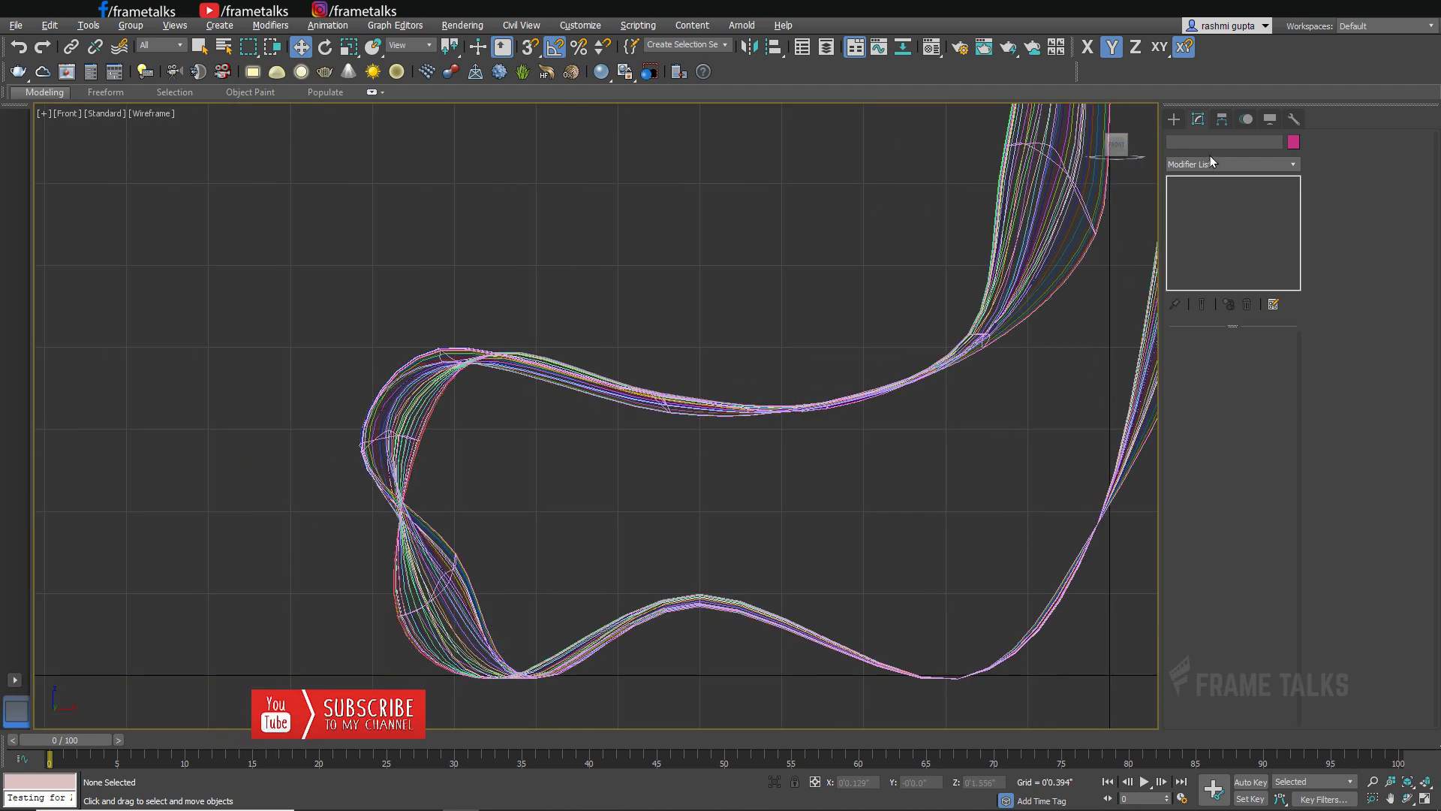
{"action": "left_click", "coordinate": [1174, 118]}
{"action": "left_click", "coordinate": [1223, 222]}
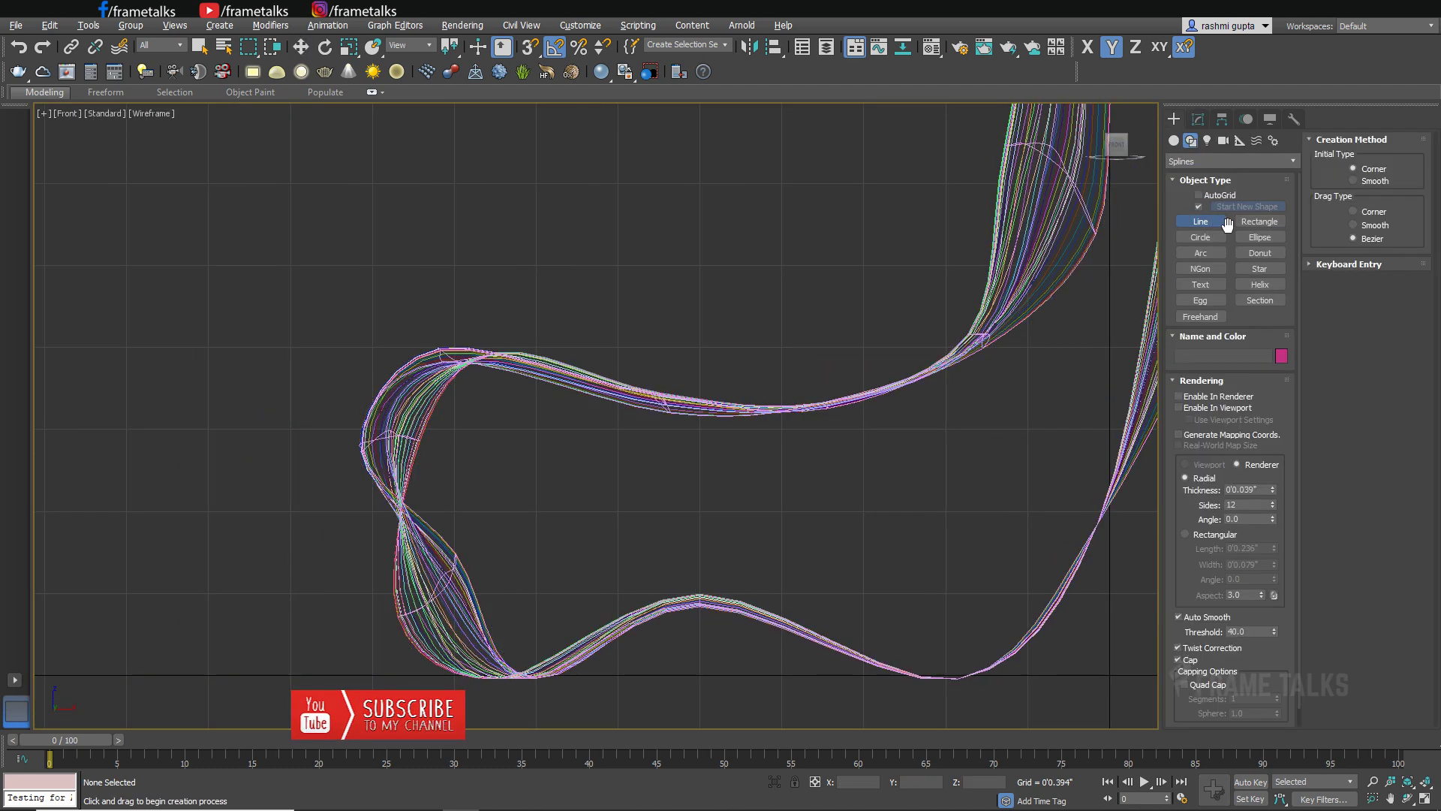
{"action": "left_click", "coordinate": [1173, 141]}
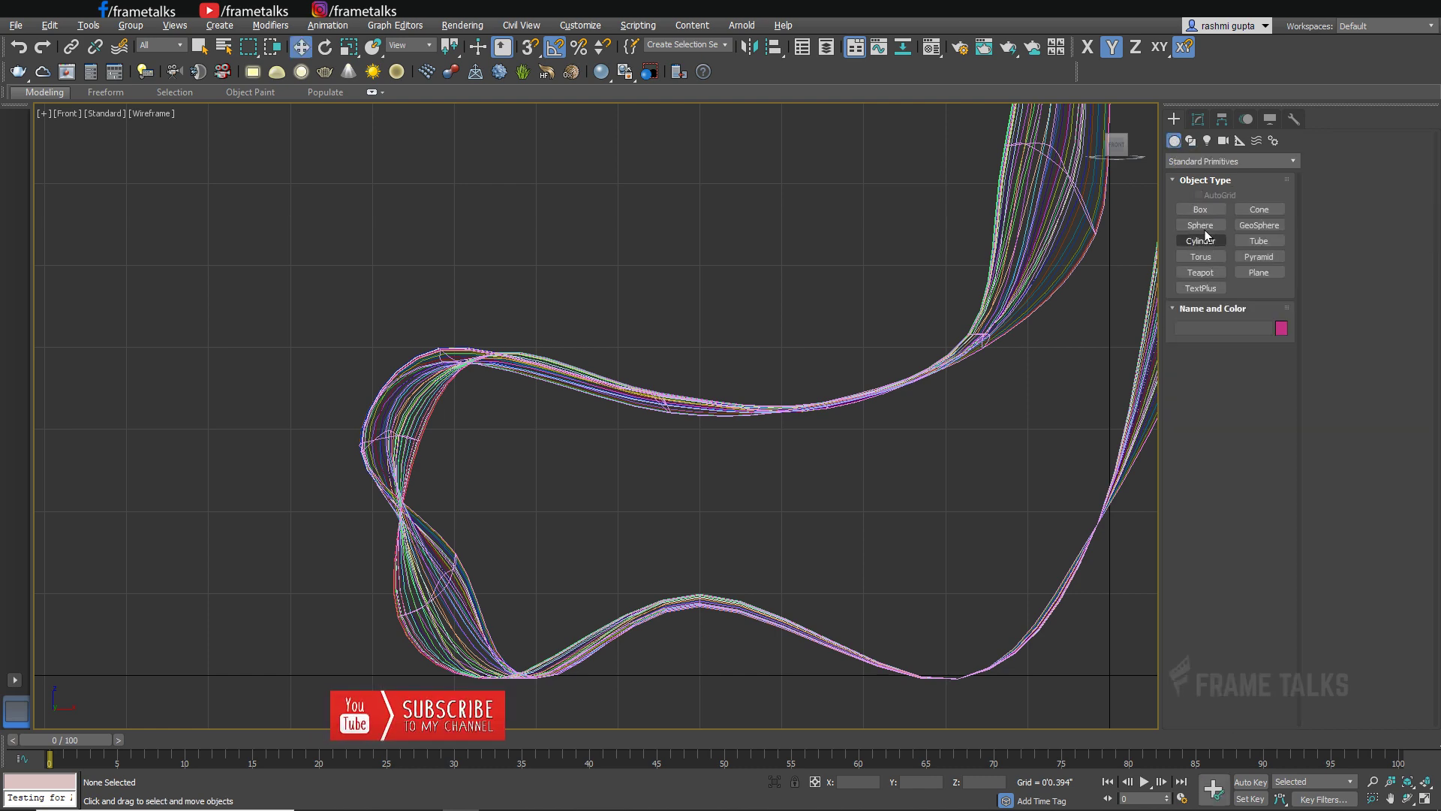
{"action": "left_click", "coordinate": [1203, 239]}
{"action": "left_click_drag", "start_coordinate": [543, 437], "coordinate": [556, 443]}
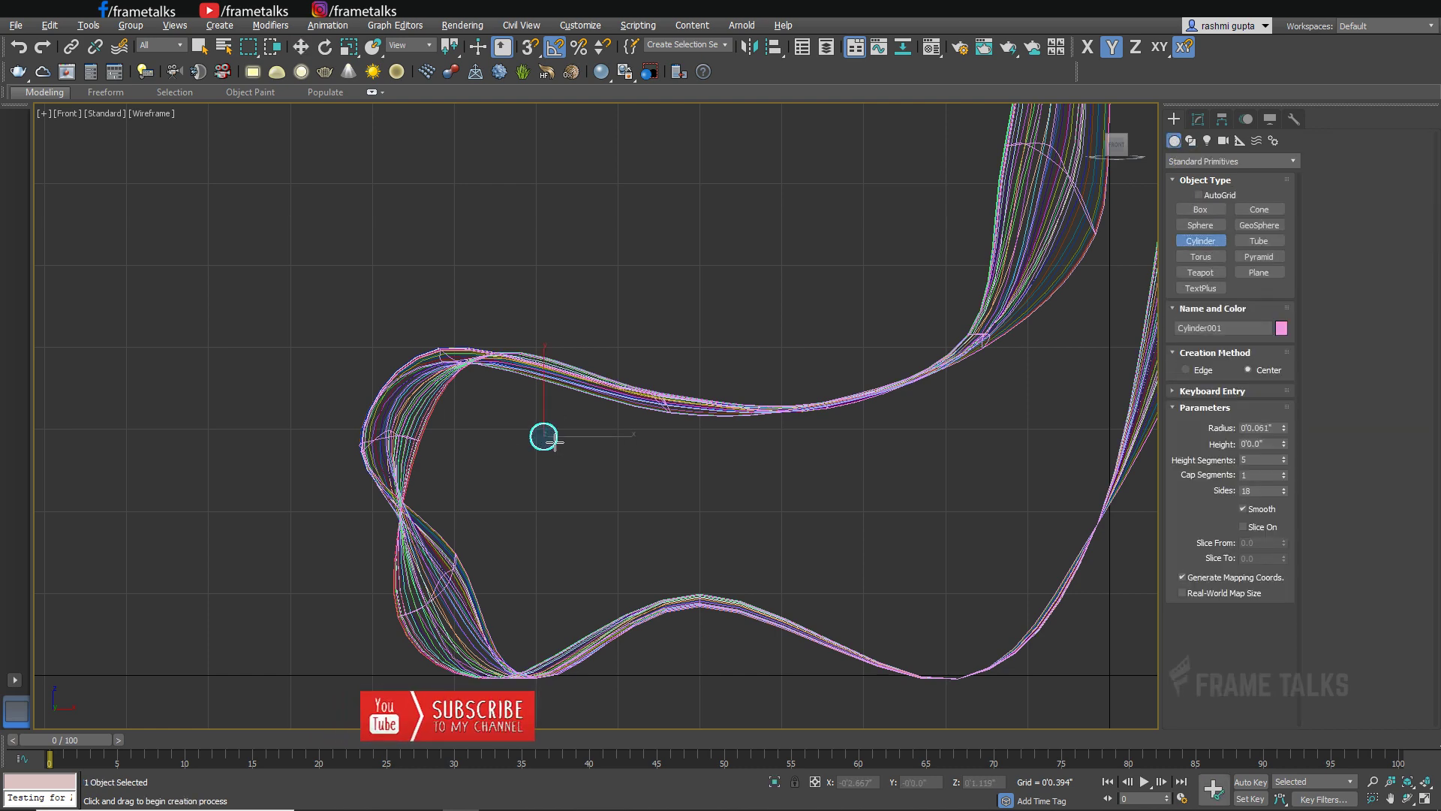
{"action": "left_click", "coordinate": [538, 298]}
{"action": "key", "text": "w"}
{"action": "key", "text": "alt+w"}
{"action": "middle_click", "coordinate": [538, 300]}
{"action": "key", "text": "alt+w"}
{"action": "scroll", "coordinate": [501, 452], "scroll_direction": "down", "scroll_amount": 5}
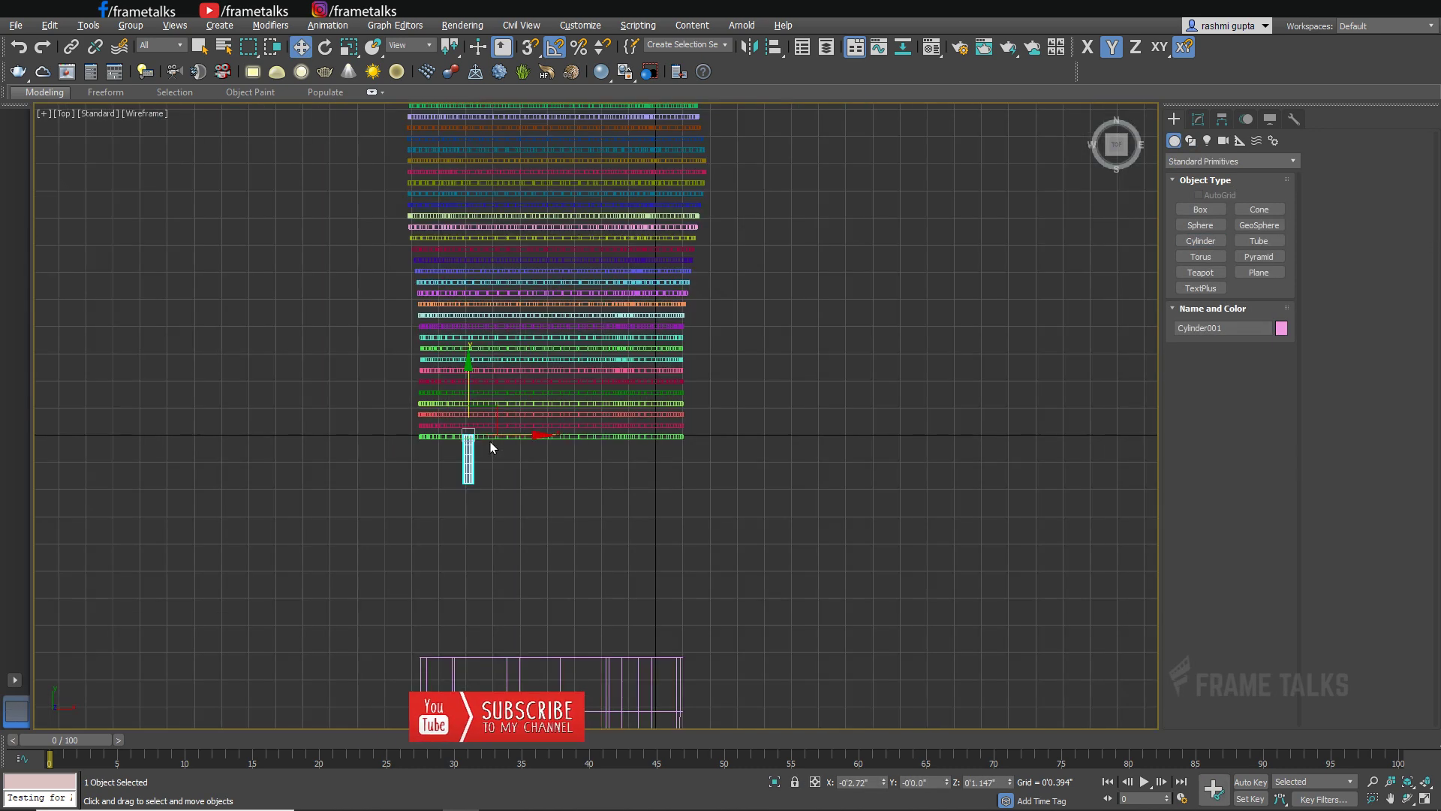
Lengthen the cylinder to about 3.526 inches and move it along Y to about 8.019 inches, just past the last slat.
{"action": "scroll", "coordinate": [492, 448], "scroll_direction": "down", "scroll_amount": 2}
{"action": "left_click", "coordinate": [1198, 118]}
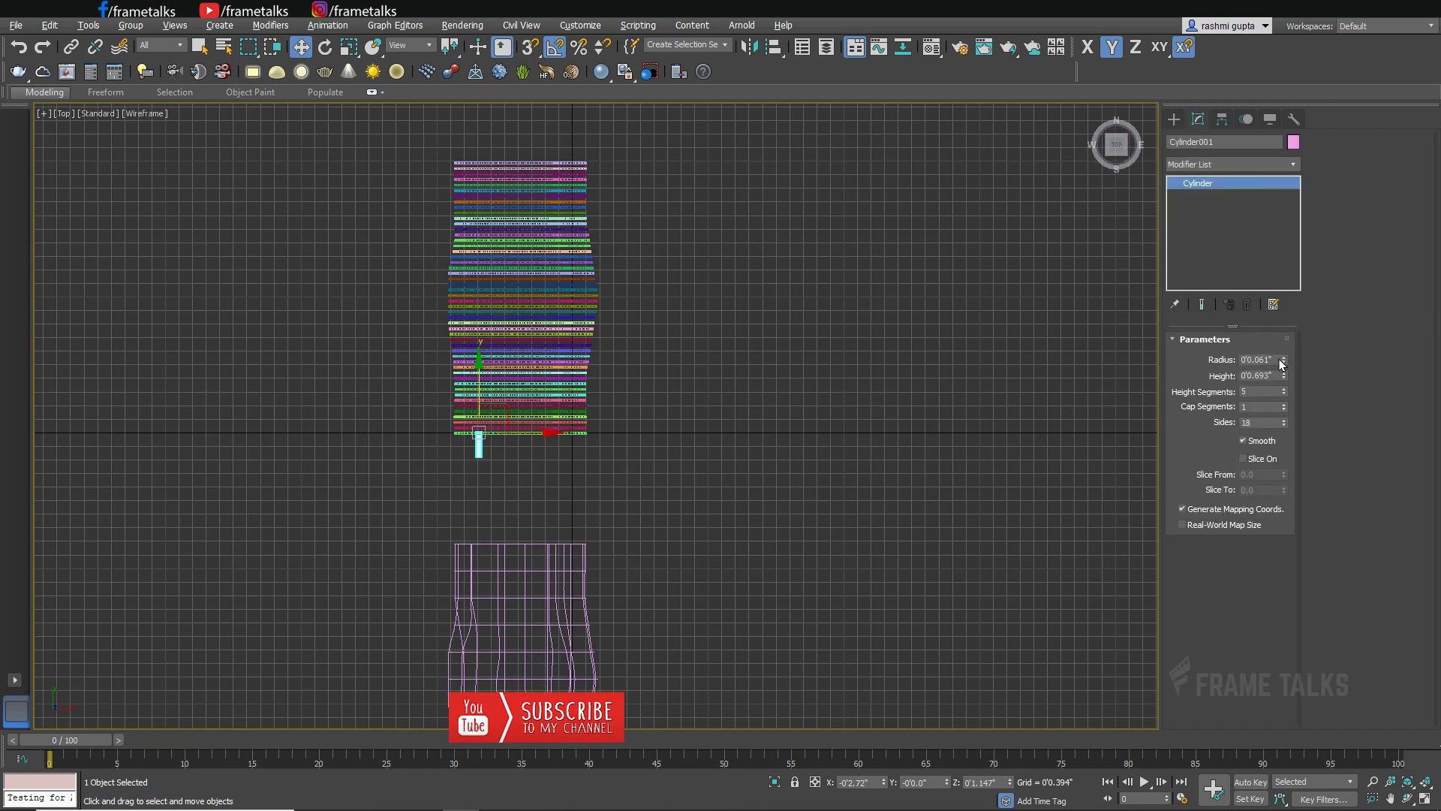
{"action": "left_click_drag", "start_coordinate": [1278, 356], "coordinate": [1268, 49]}
{"action": "middle_click_drag", "start_coordinate": [486, 388], "coordinate": [513, 501]}
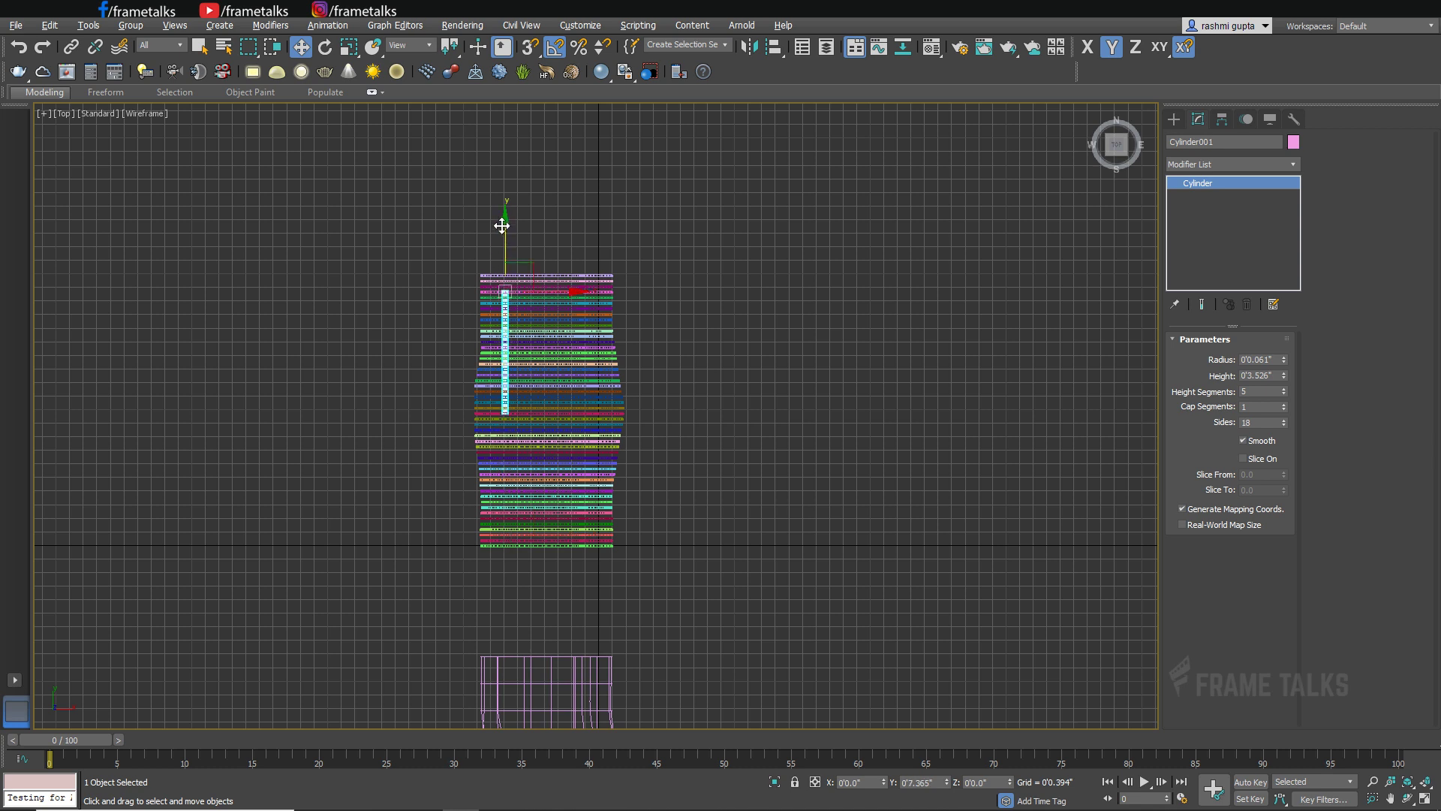
{"action": "scroll", "coordinate": [501, 256], "scroll_direction": "up", "scroll_amount": 5}
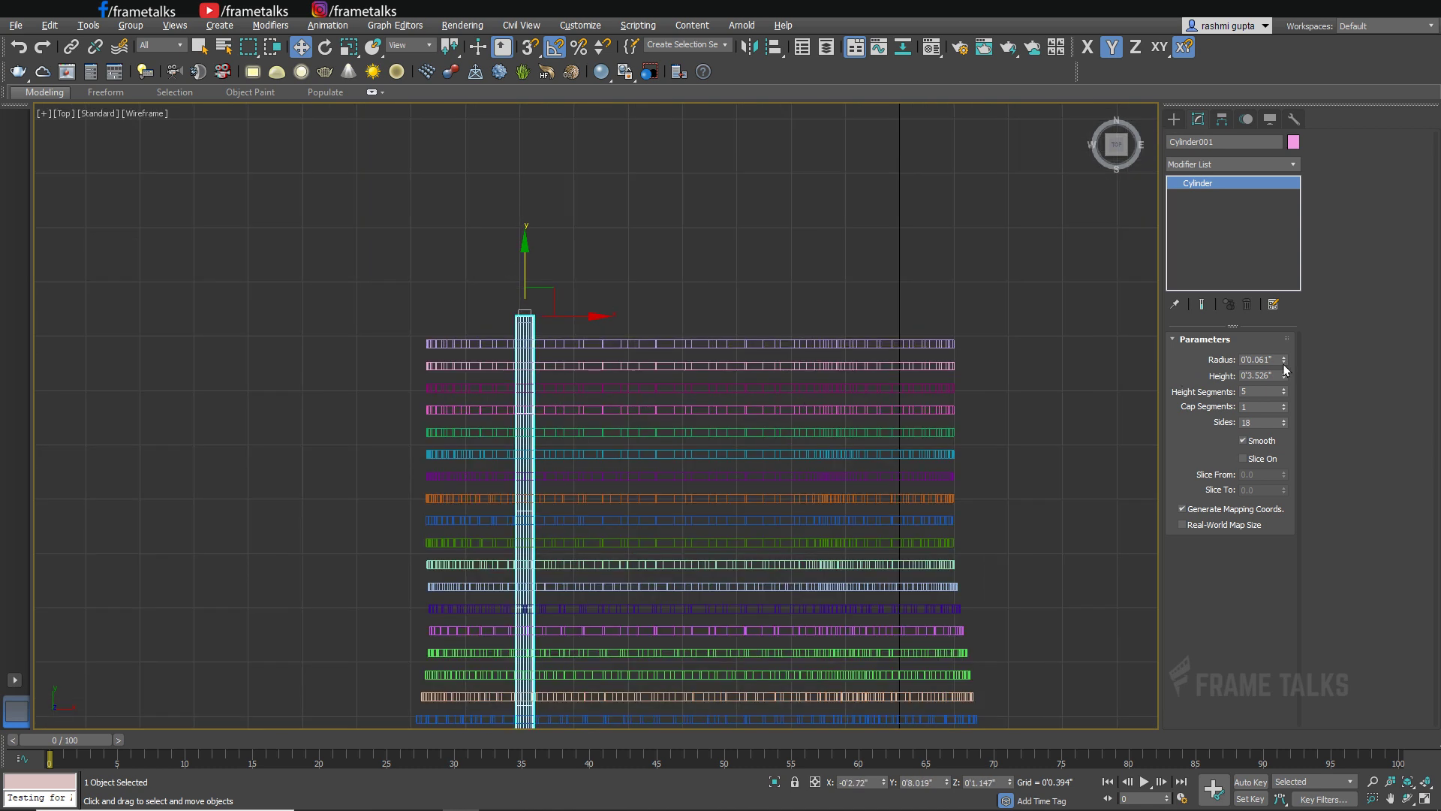
Set the rod's radius to 0'0.032" and height to 0'8.075", and move it to about 7.914 inches in Y to span all slats.
{"action": "left_click_drag", "start_coordinate": [1282, 365], "coordinate": [1281, 384]}
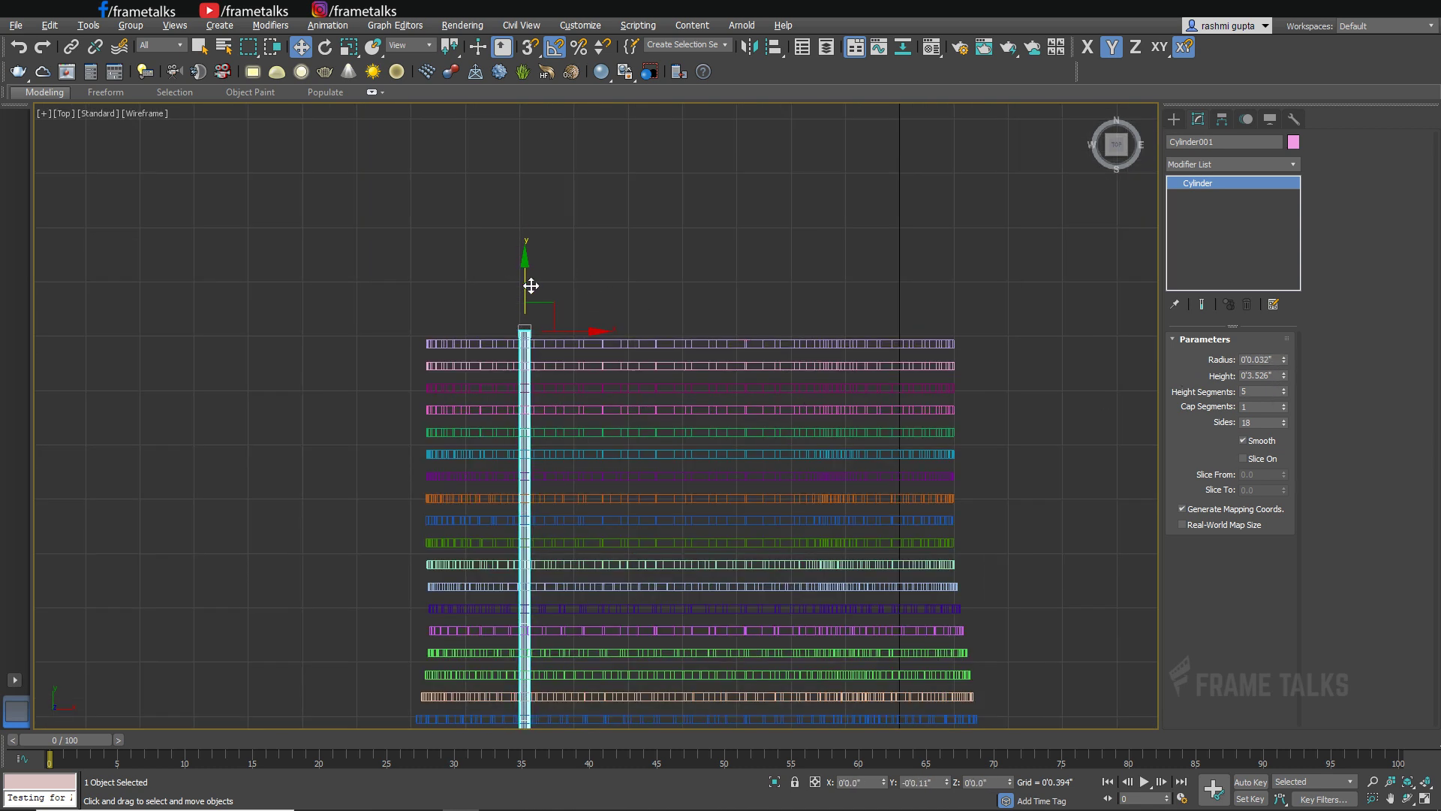
{"action": "scroll", "coordinate": [807, 456], "scroll_direction": "down", "scroll_amount": 5}
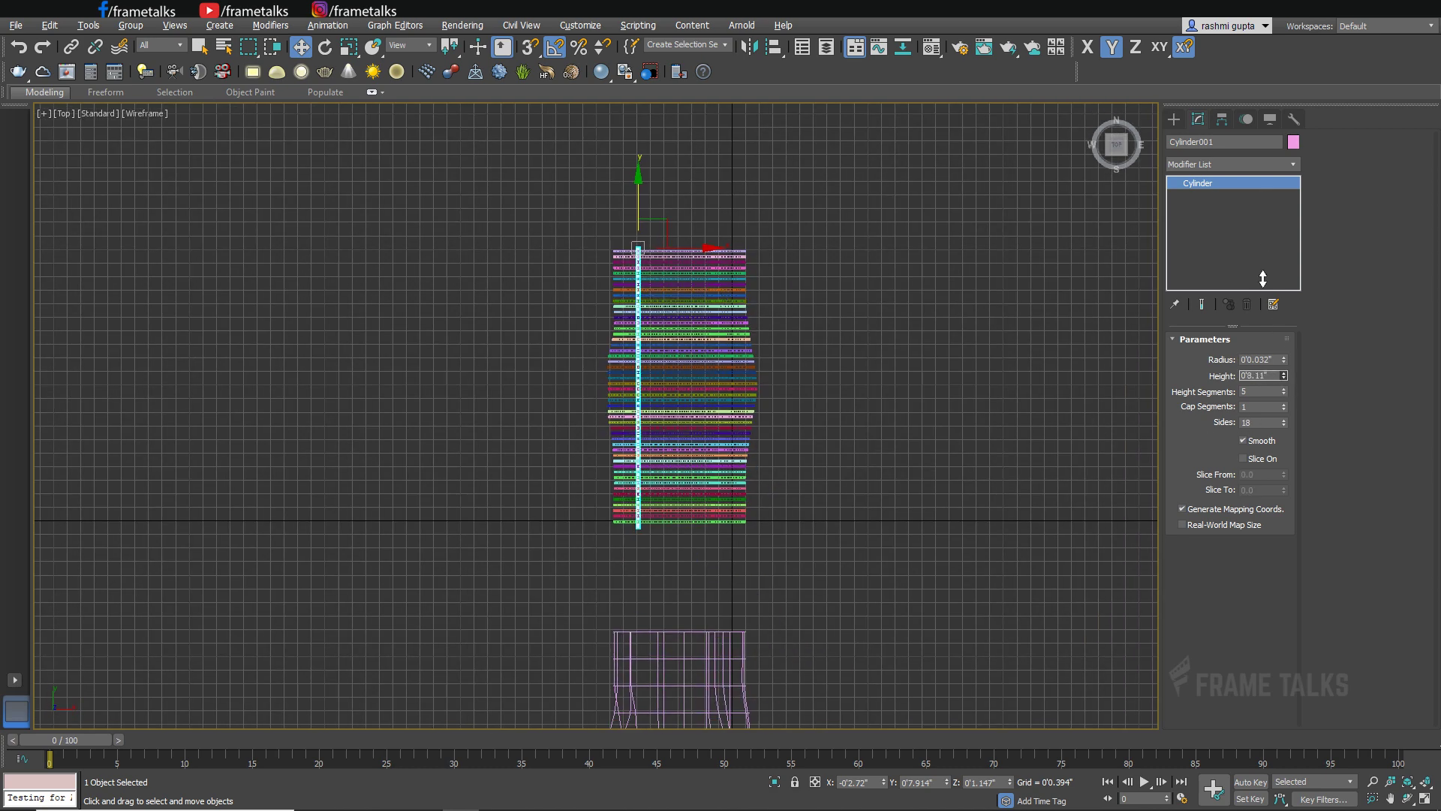
{"action": "scroll", "coordinate": [689, 486], "scroll_direction": "up", "scroll_amount": 4}
{"action": "scroll", "coordinate": [676, 376], "scroll_direction": "down", "scroll_amount": 2}
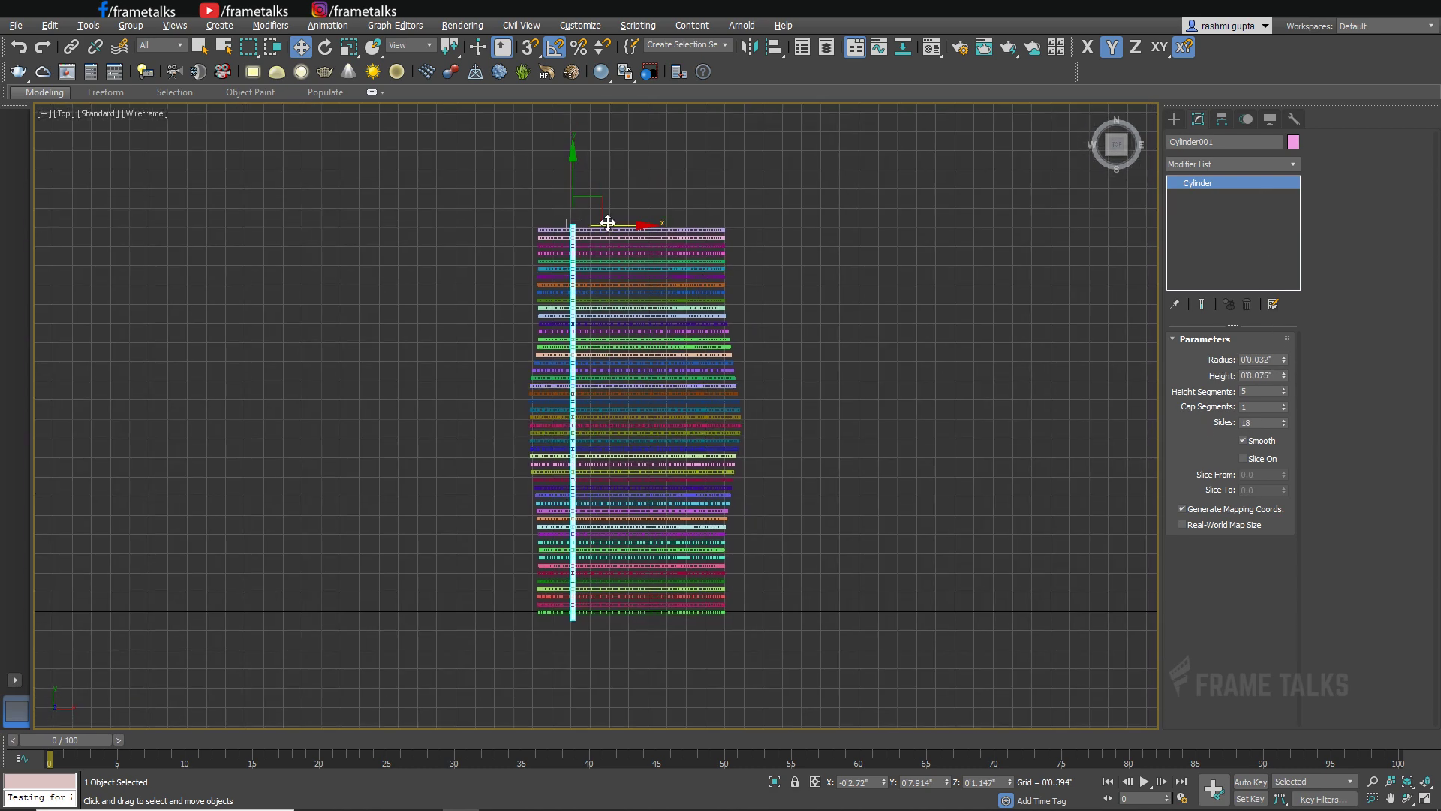
Copy the rod along X to about -0.548 inches, and copy both rods about 0.732 inches down inside the seat profile.
{"action": "left_click_drag", "start_coordinate": [622, 225], "coordinate": [725, 230], "text": "shift"}
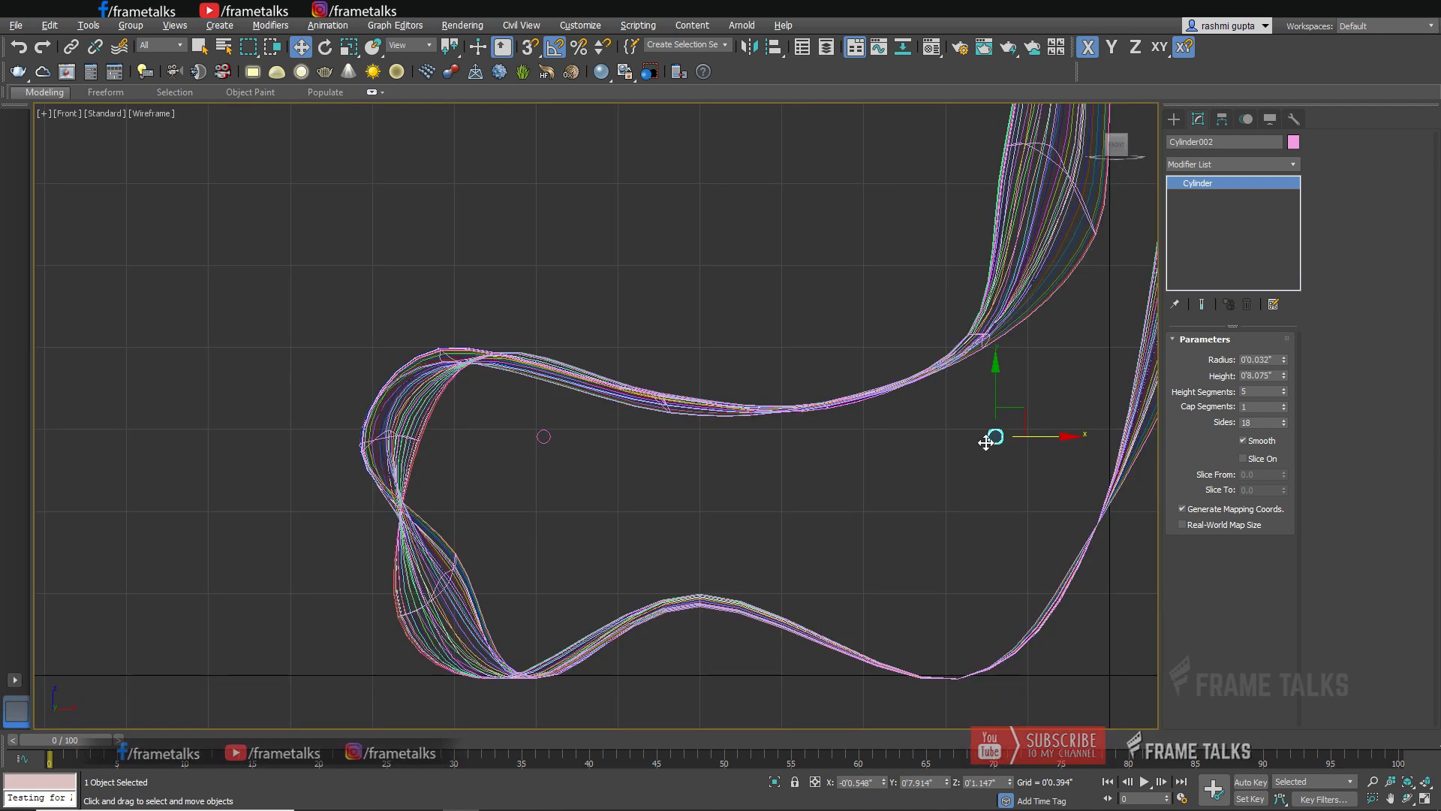
{"action": "left_click", "coordinate": [543, 436]}
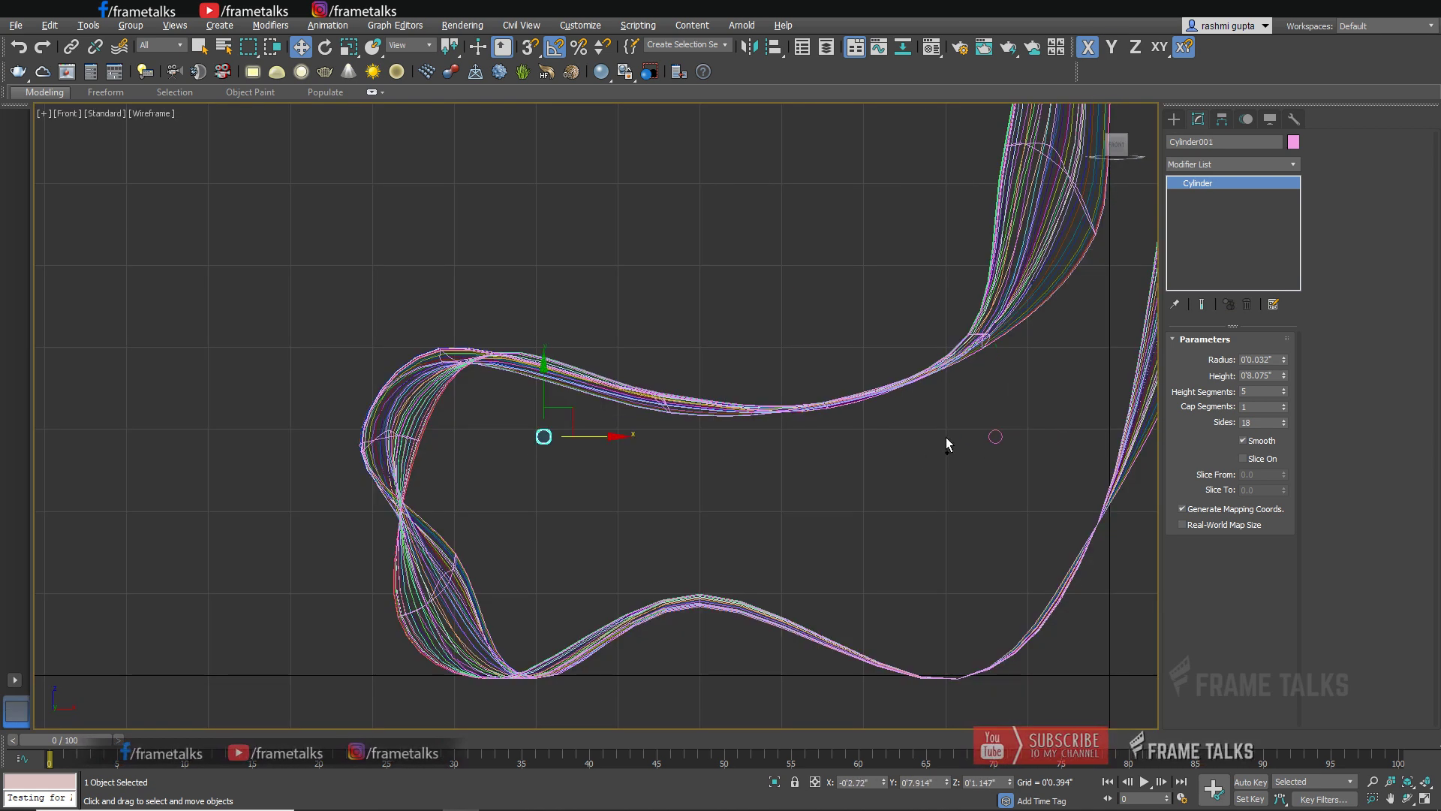
{"action": "left_click", "coordinate": [995, 436], "text": "ctrl"}
{"action": "left_click_drag", "start_coordinate": [778, 400], "coordinate": [767, 466], "text": "shift"}
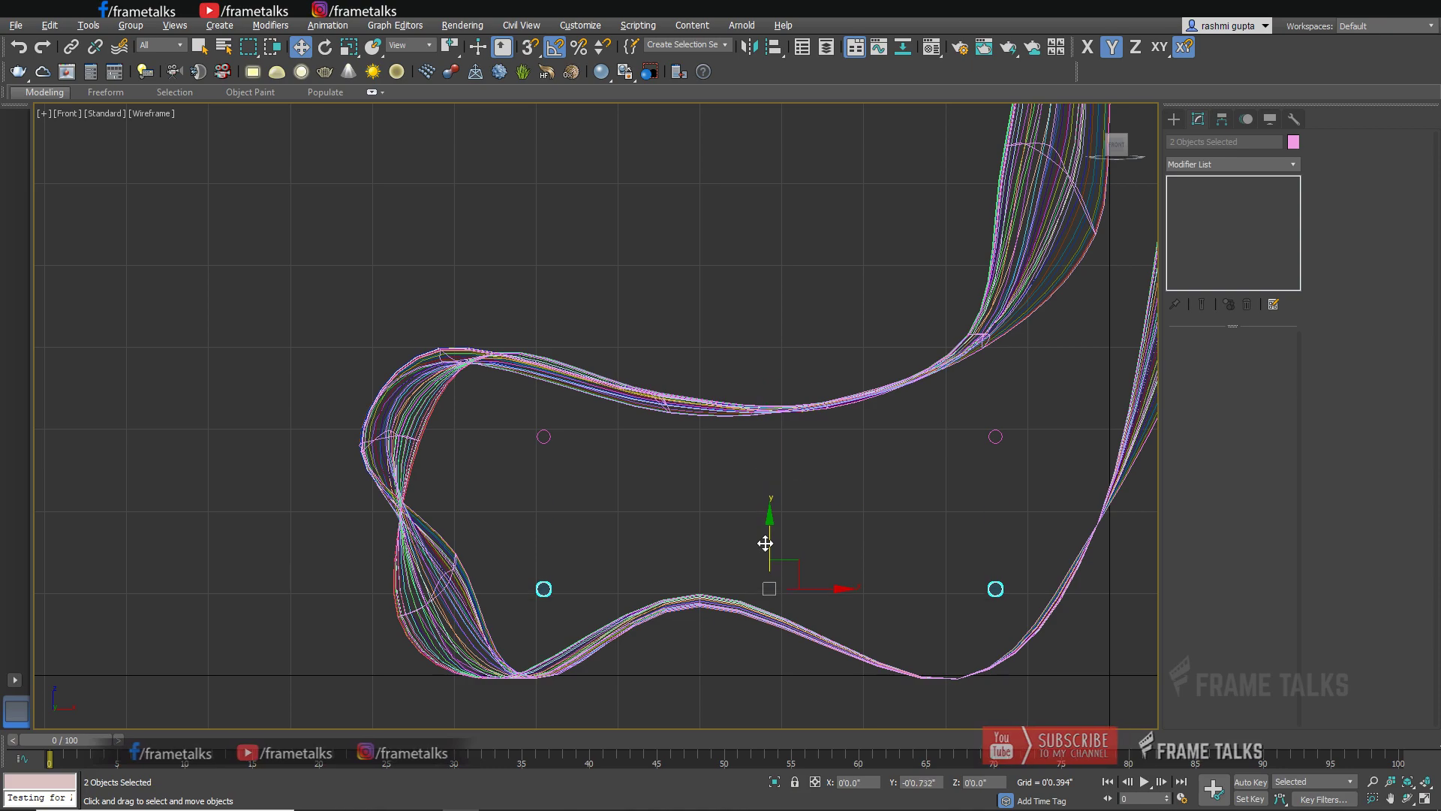
Inspect the rods in perspective, select all four and shift them about -0.038 inches along the bench in the Left view.
{"action": "key", "text": "alt+w"}
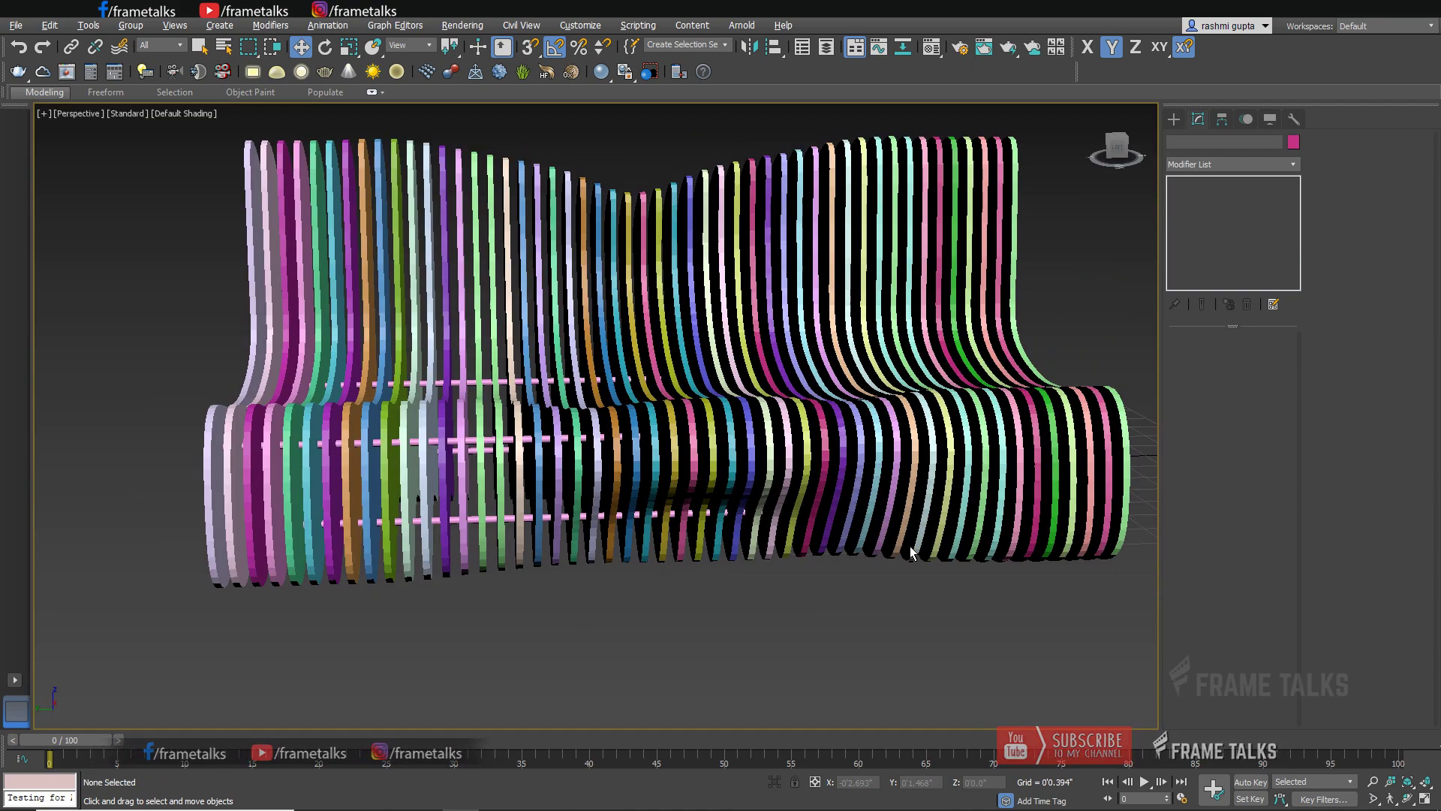
{"action": "middle_click_drag", "start_coordinate": [911, 553], "coordinate": [876, 535], "text": "alt"}
{"action": "scroll", "coordinate": [878, 532], "scroll_direction": "down", "scroll_amount": 3}
{"action": "middle_click_drag", "start_coordinate": [891, 444], "coordinate": [1002, 459], "text": "alt"}
{"action": "key", "text": "alt+w"}
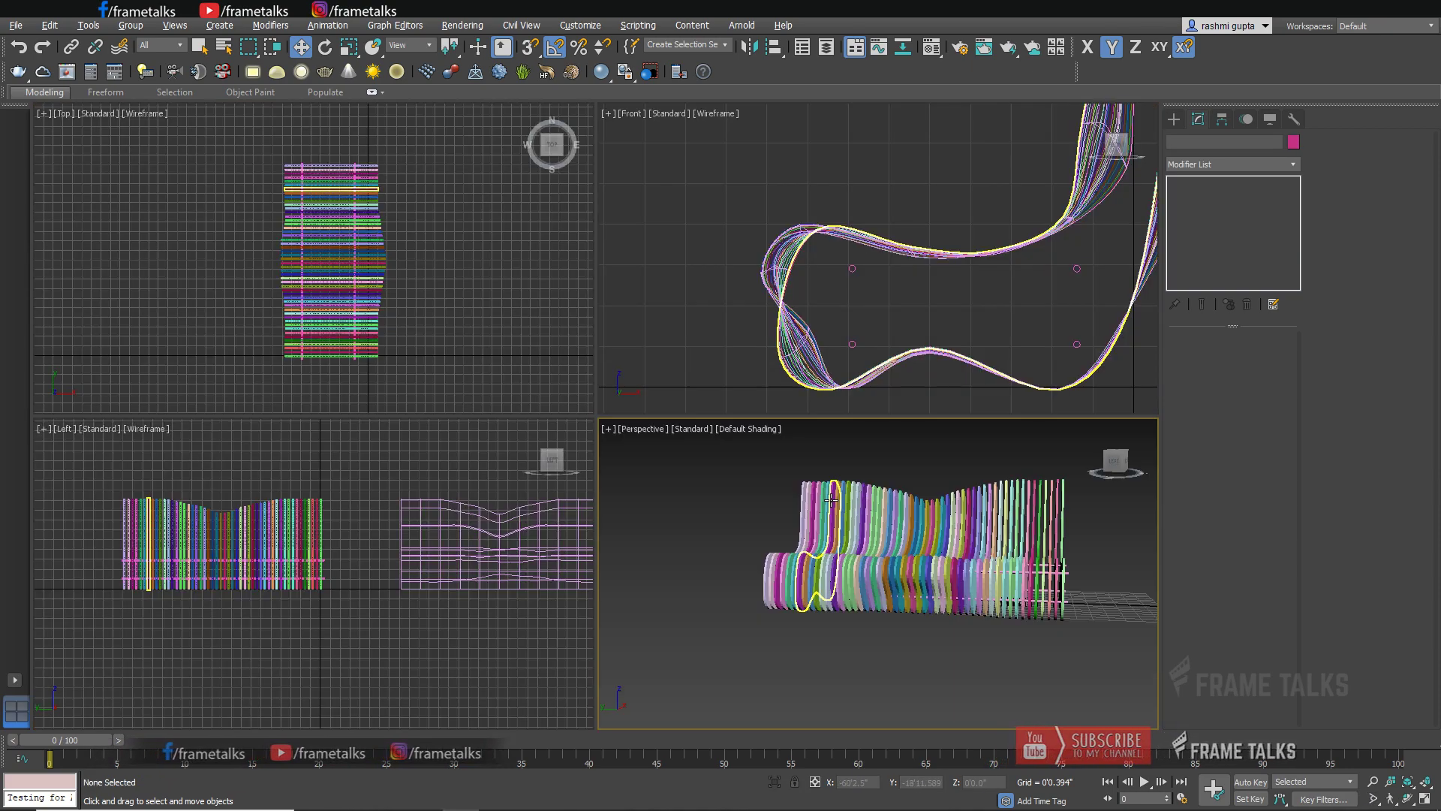
{"action": "left_click", "coordinate": [1034, 335]}
{"action": "key", "text": "alt+w"}
{"action": "left_click_drag", "start_coordinate": [973, 474], "coordinate": [955, 618]}
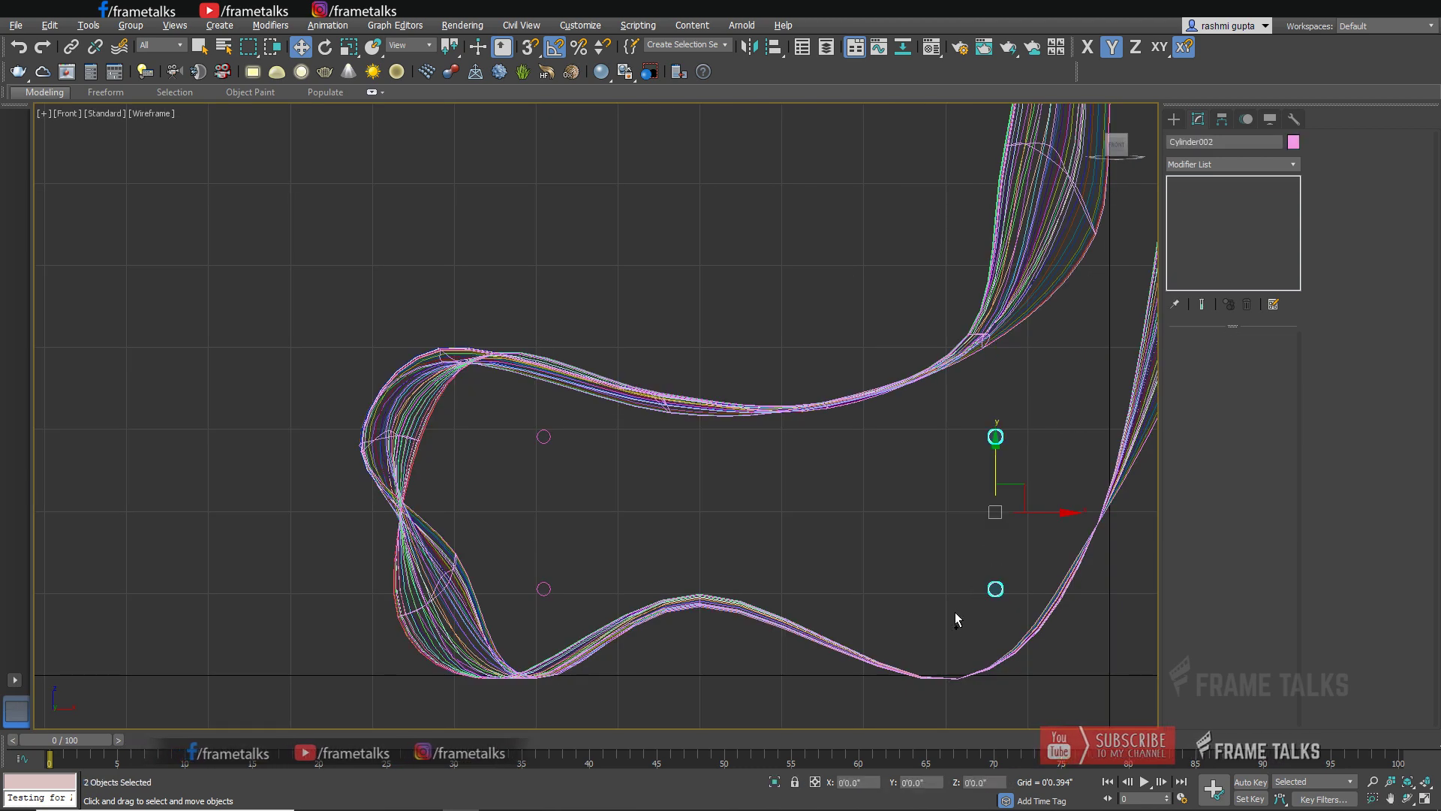
{"action": "key", "text": "l"}
{"action": "key", "text": "z"}
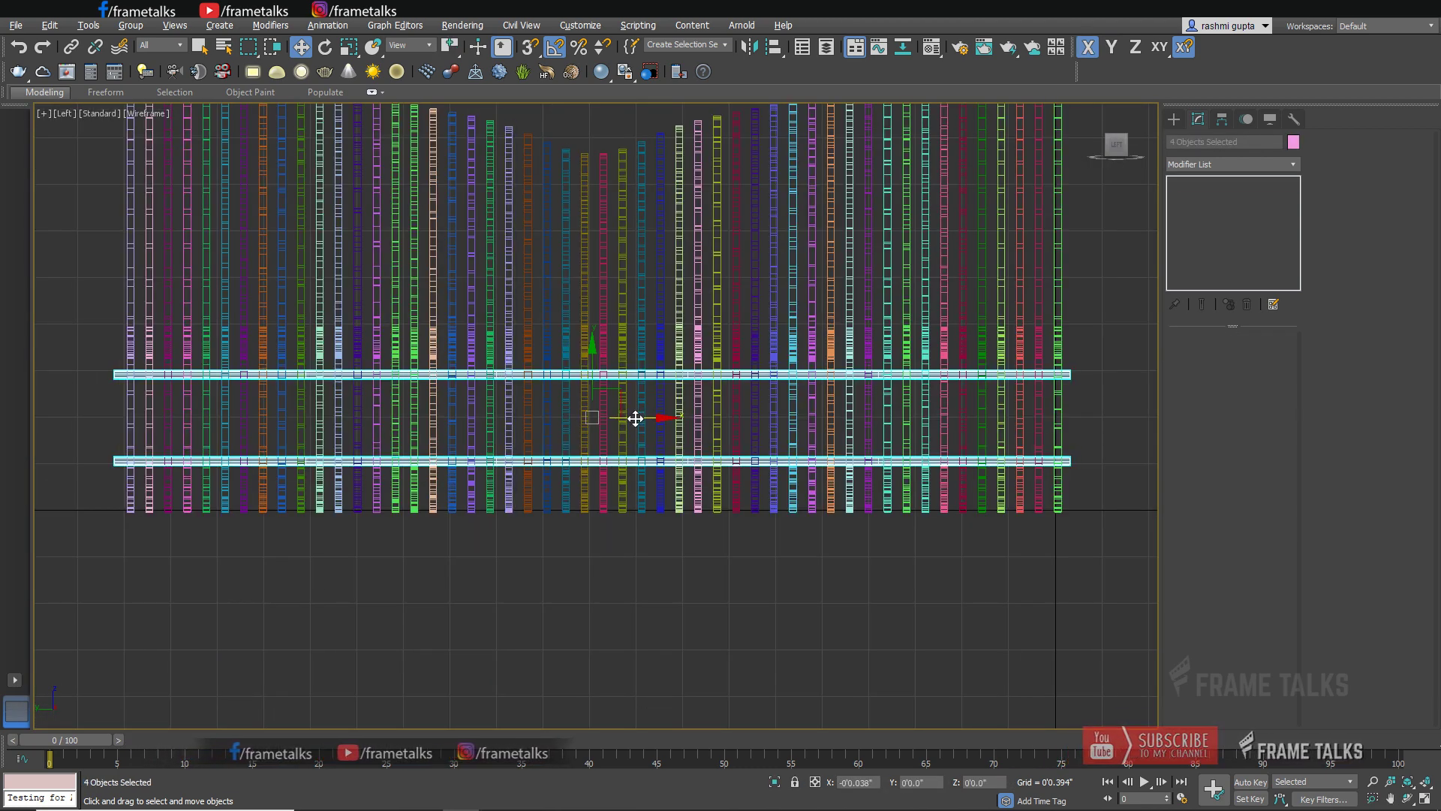
{"action": "left_click", "coordinate": [689, 583]}
Delete the original surfaced bench standing beside the slatted one in the Perspective view.
{"action": "key", "text": "alt+w"}
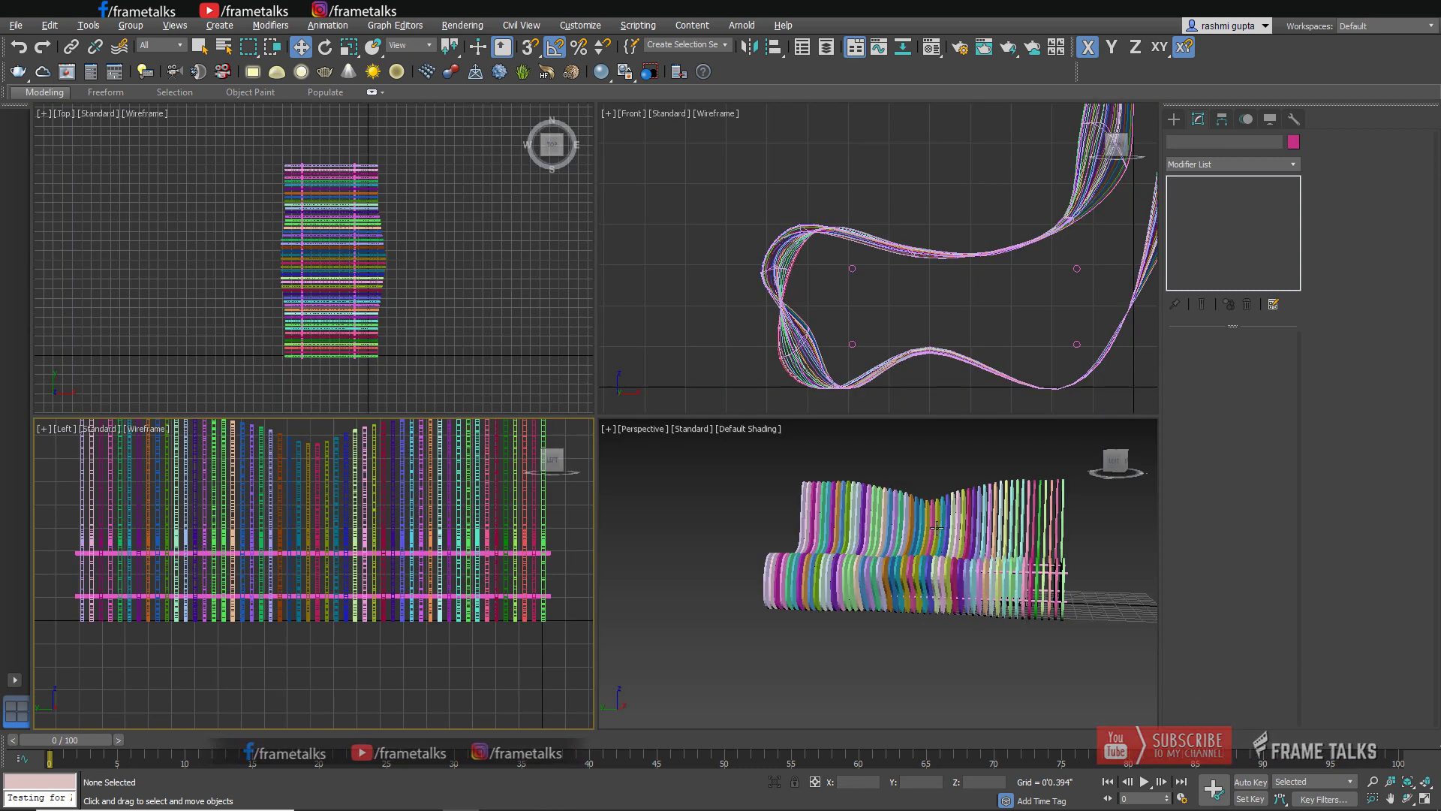
{"action": "key", "text": "alt+w"}
{"action": "middle_click_drag", "start_coordinate": [949, 550], "coordinate": [796, 315], "text": "alt"}
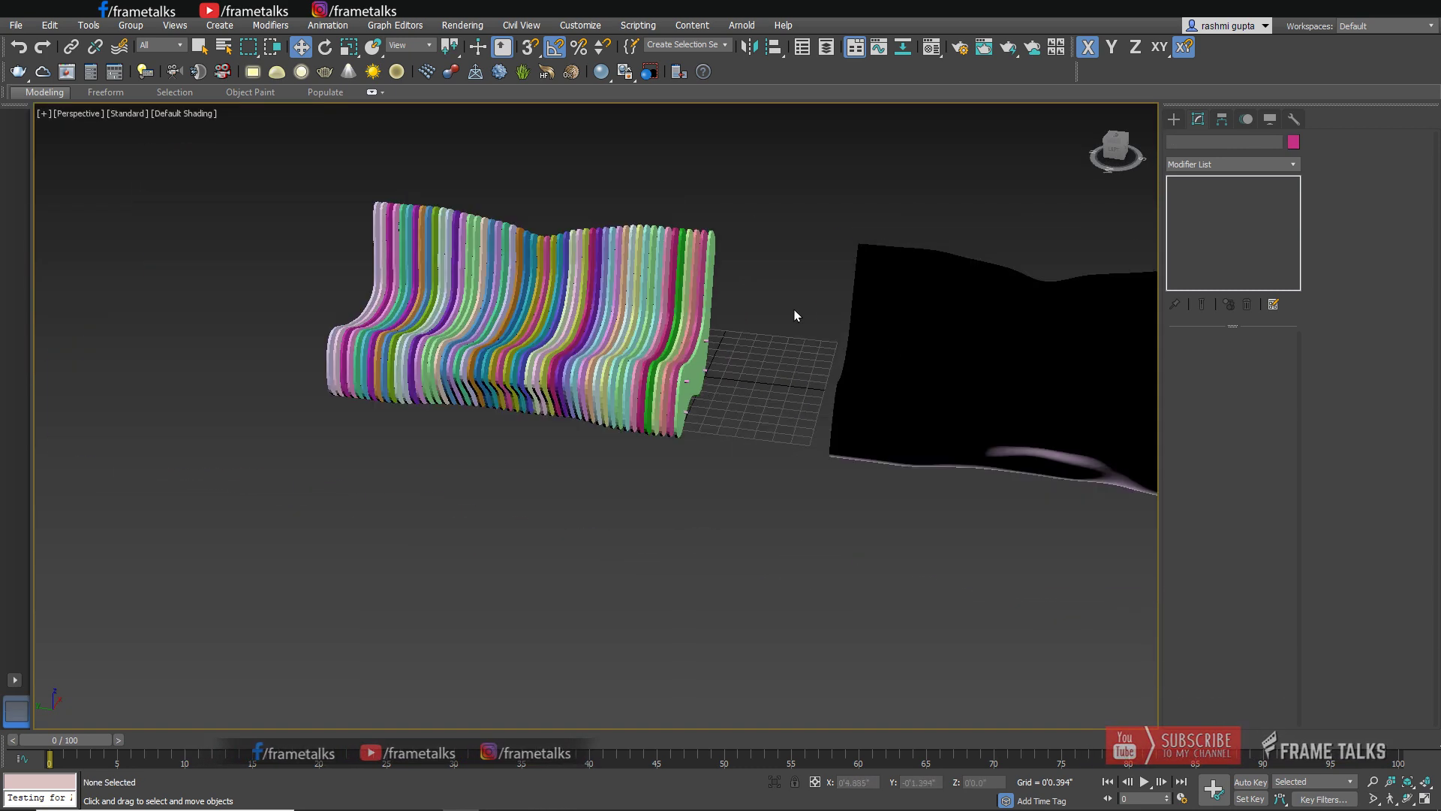
{"action": "left_click_drag", "start_coordinate": [958, 352], "coordinate": [957, 353]}
{"action": "key", "text": "Delete"}
Select all slats and rods of the bench and assign the first VRayMtl material, Material #1, to them.
{"action": "key", "text": "ctrl+a"}
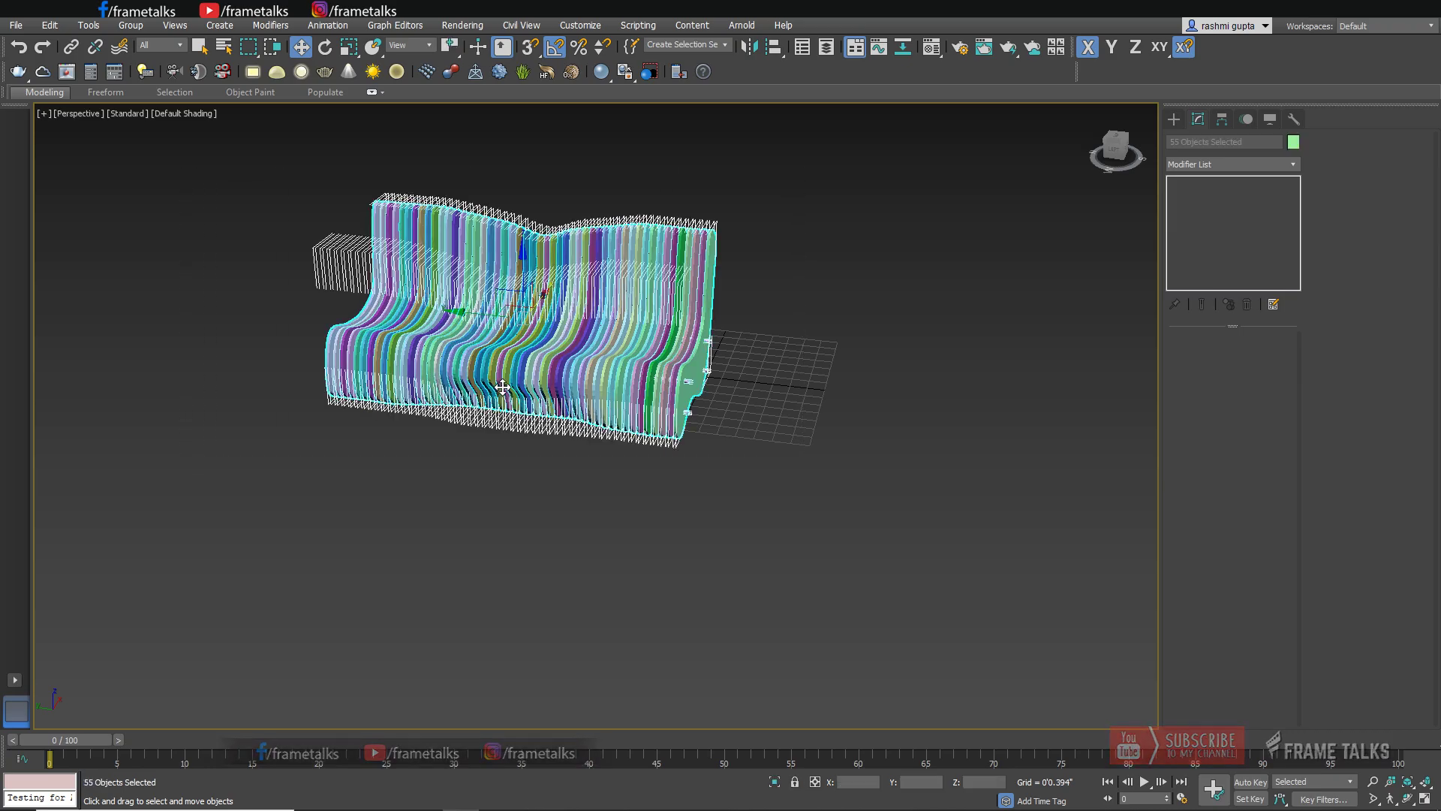
{"action": "key", "text": "z"}
{"action": "middle_click_drag", "start_coordinate": [604, 492], "coordinate": [518, 525], "text": "alt"}
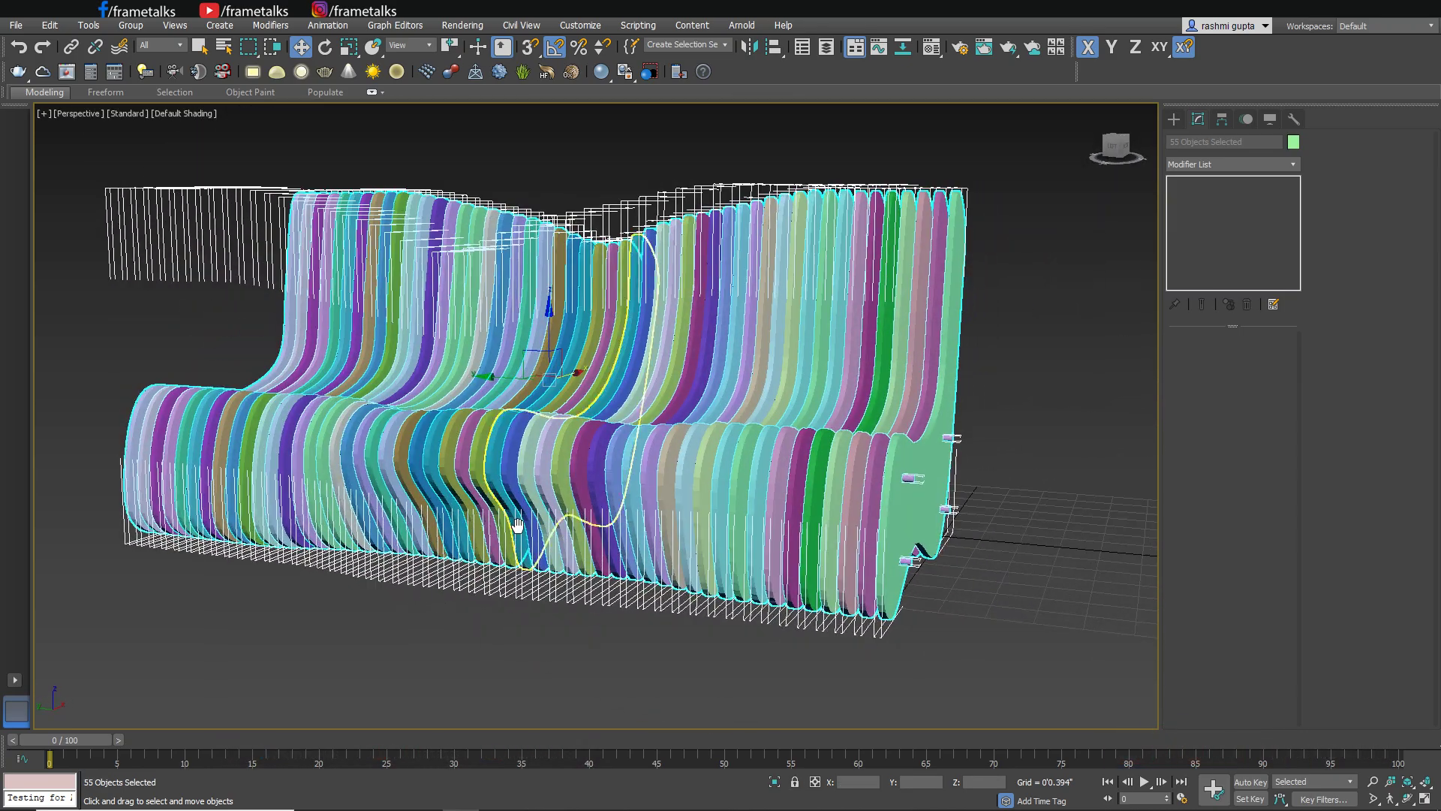
{"action": "key", "text": "m"}
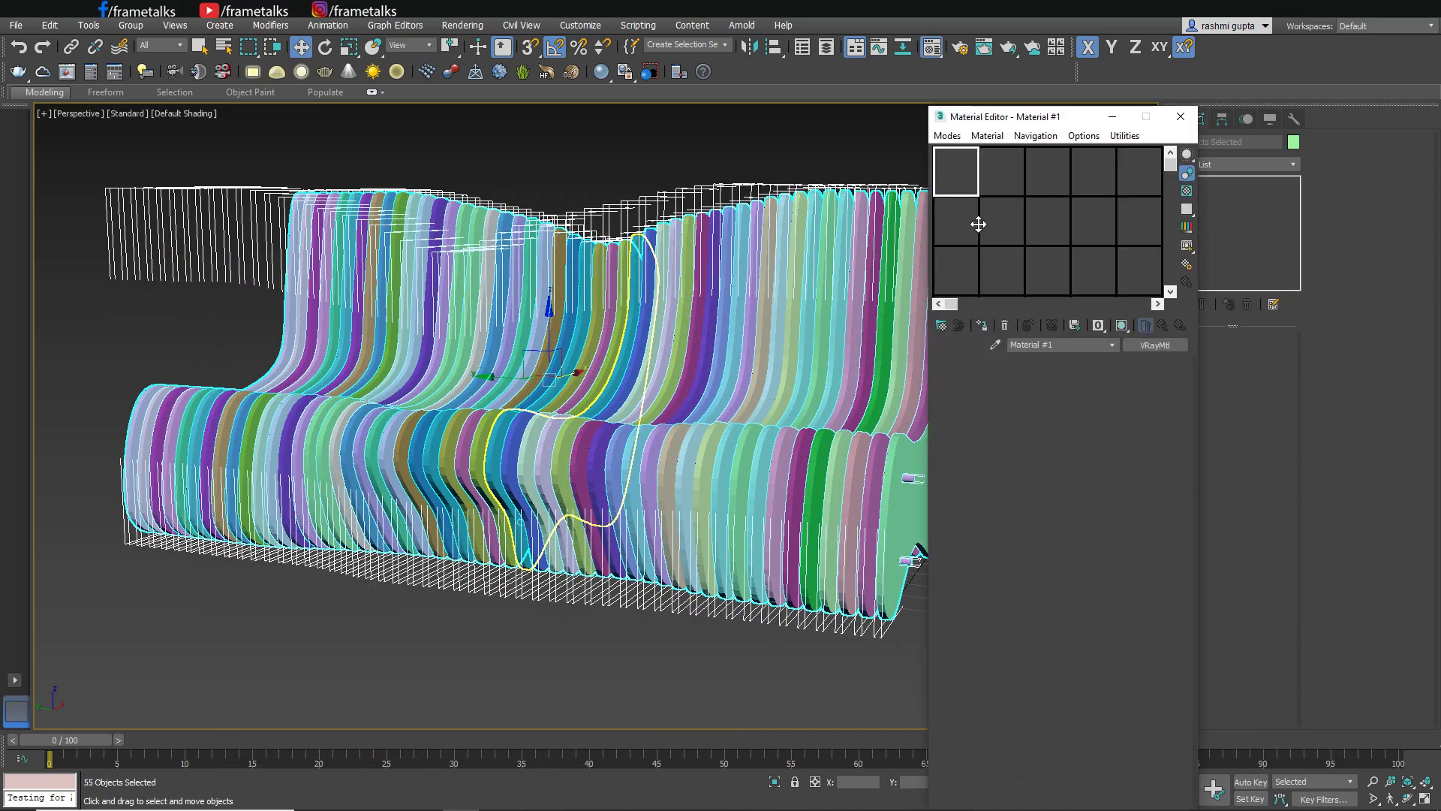
{"action": "left_click", "coordinate": [980, 324]}
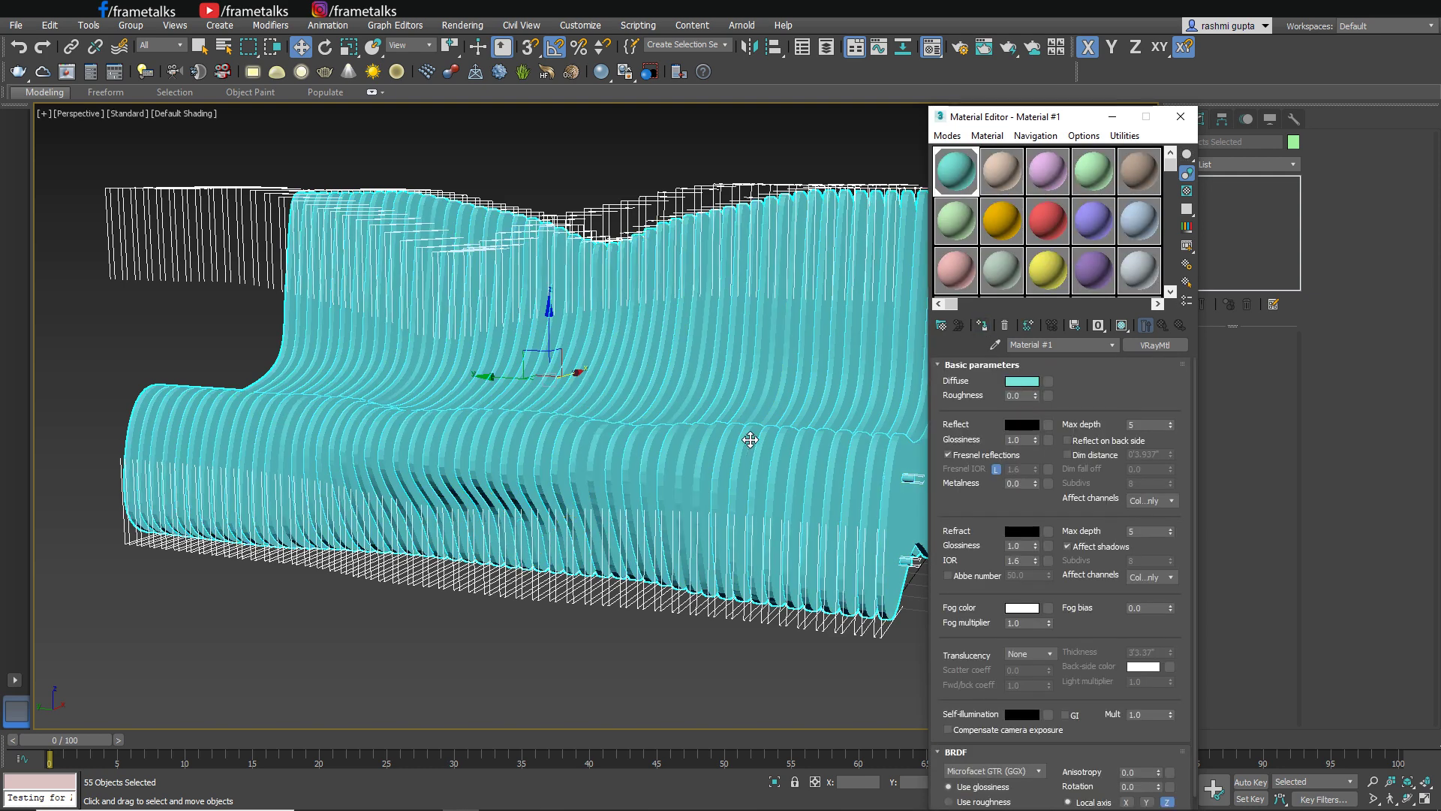
Load the wood bitmap rm21-wood-ae-54-e.jpg as the material's Diffuse map, show it in the viewport and inspect the bench.
{"action": "left_click", "coordinate": [1048, 382]}
{"action": "scroll", "coordinate": [647, 491], "scroll_direction": "down", "scroll_amount": 4}
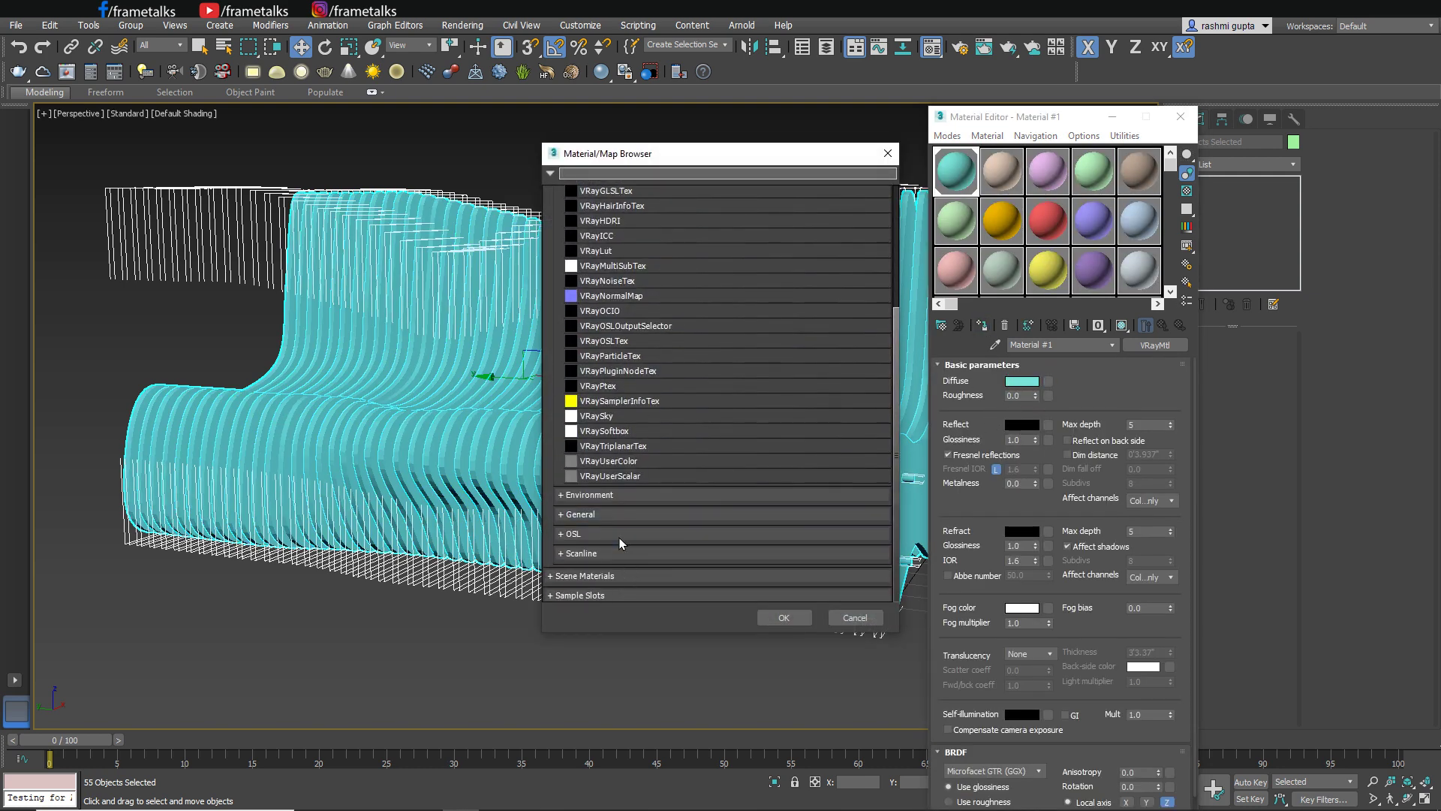
{"action": "left_click", "coordinate": [627, 510]}
{"action": "double_click", "coordinate": [622, 546]}
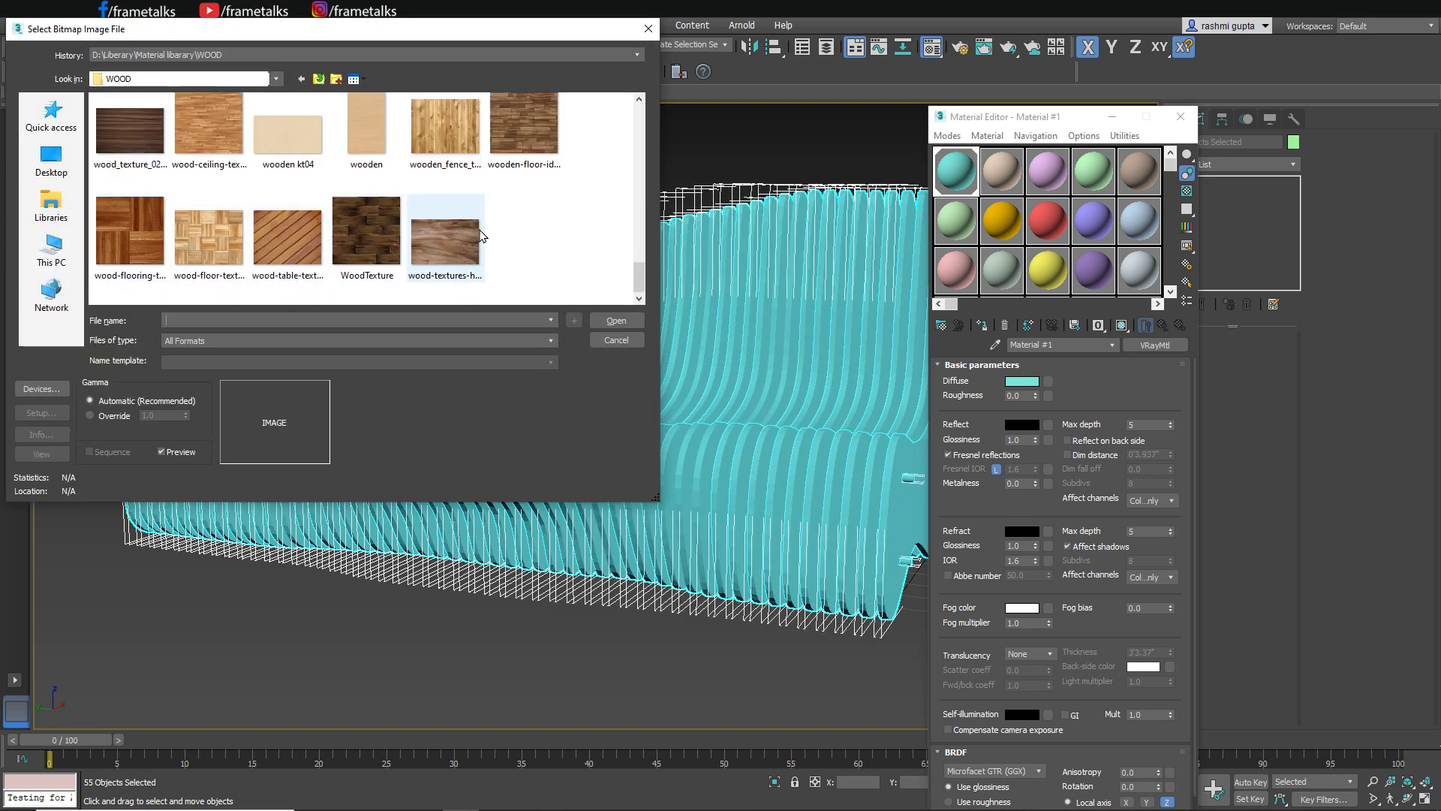
{"action": "scroll", "coordinate": [157, 236], "scroll_direction": "up", "scroll_amount": 2}
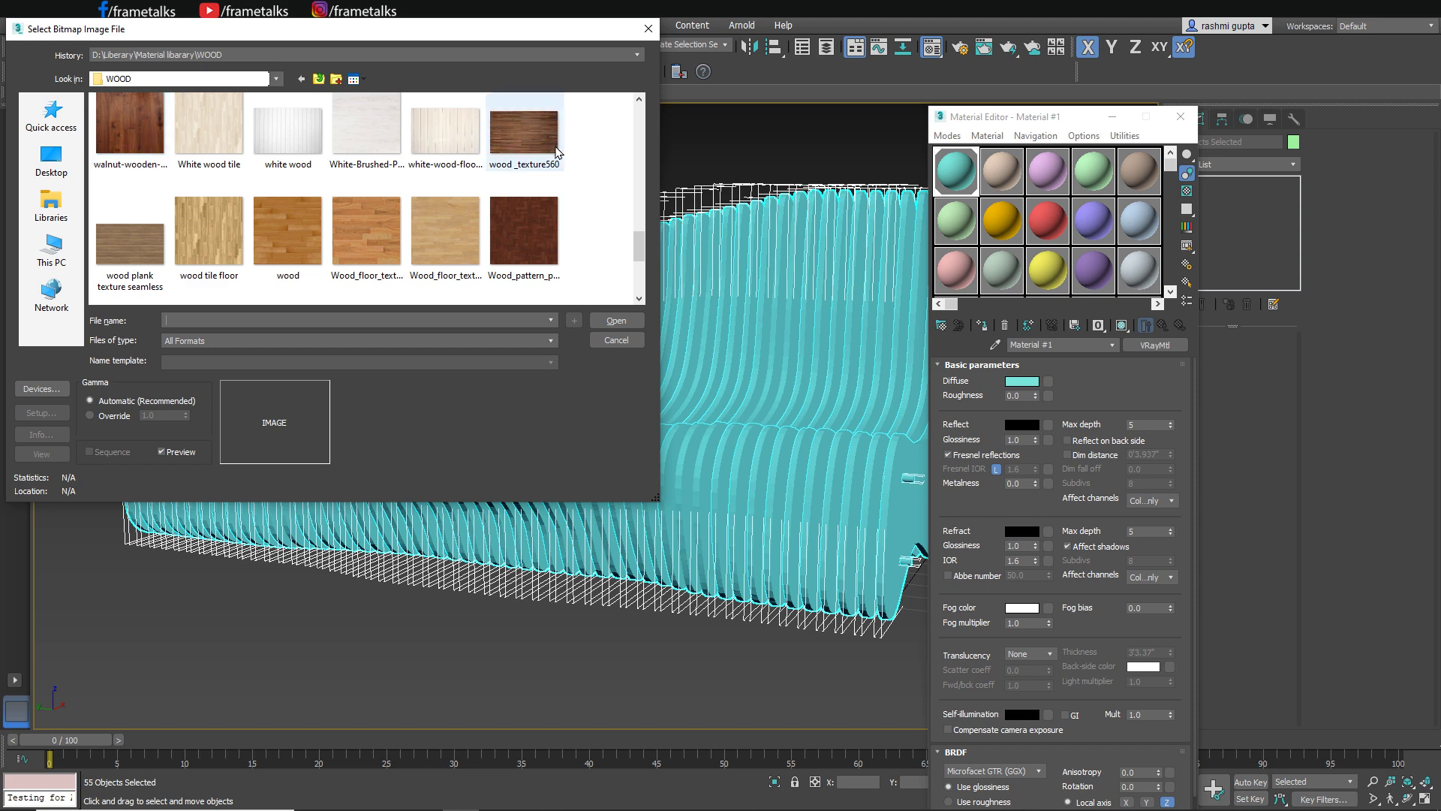
{"action": "scroll", "coordinate": [486, 207], "scroll_direction": "up", "scroll_amount": 1}
{"action": "scroll", "coordinate": [473, 184], "scroll_direction": "up", "scroll_amount": 2}
{"action": "double_click", "coordinate": [288, 127]}
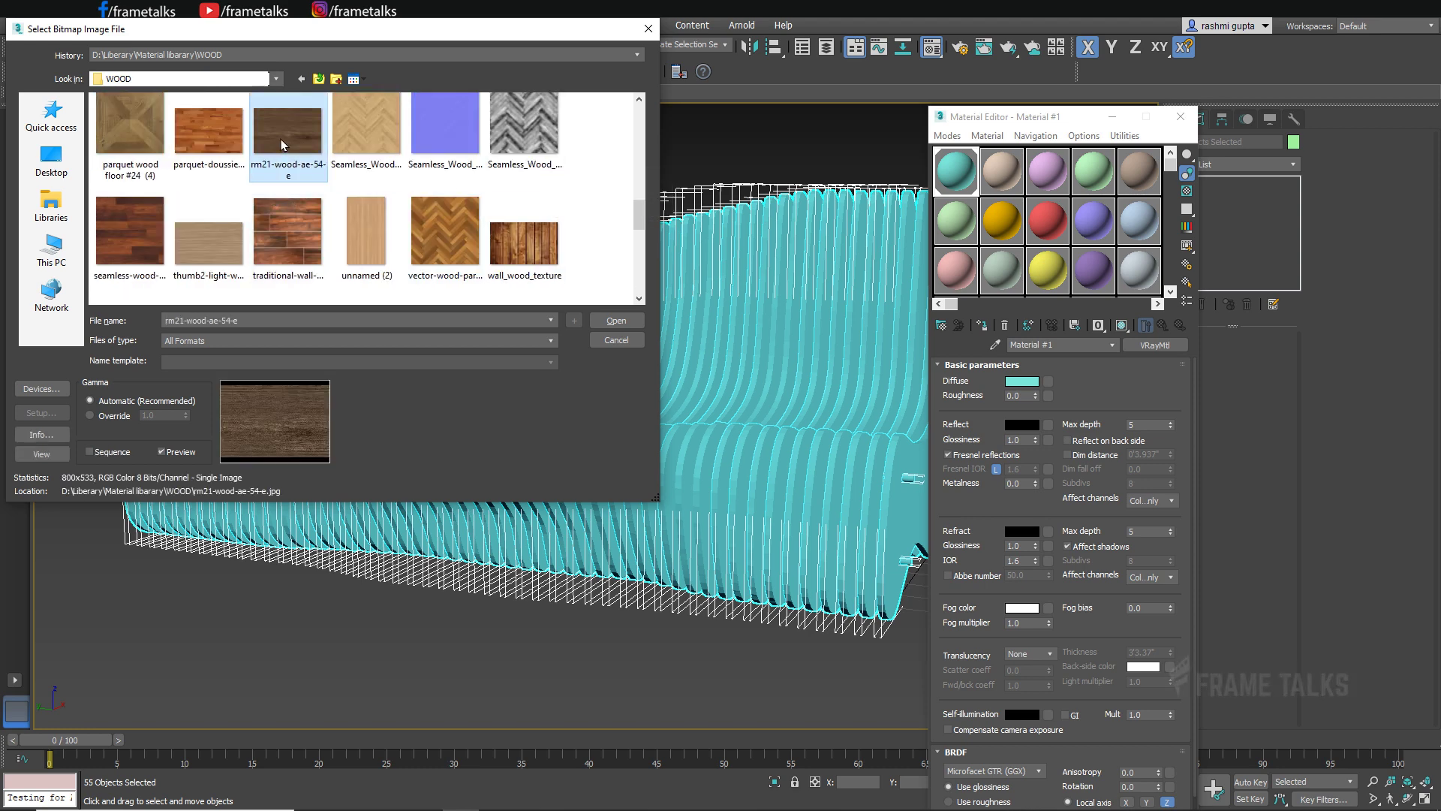
{"action": "left_click", "coordinate": [1146, 324]}
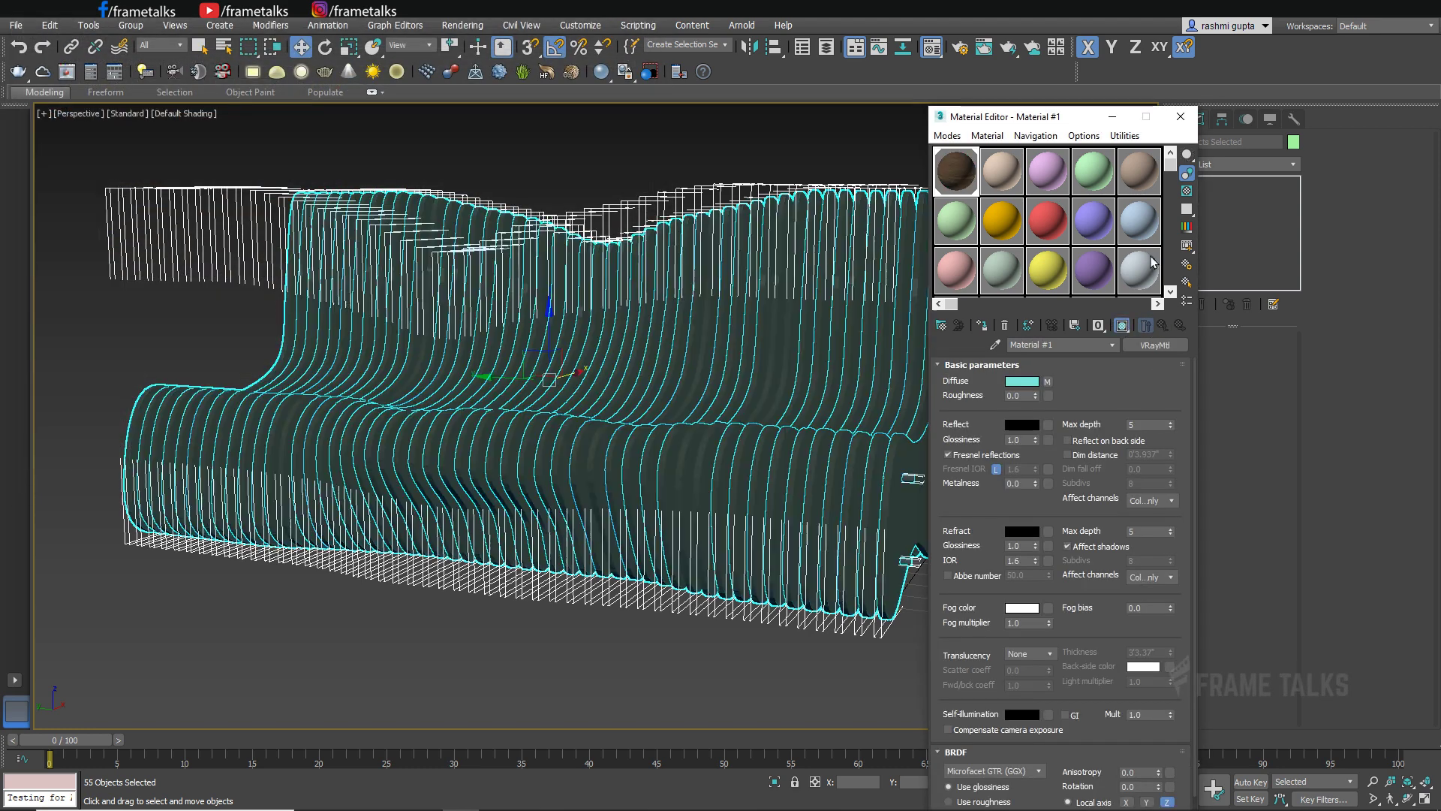
{"action": "left_click", "coordinate": [1179, 118]}
{"action": "middle_click_drag", "start_coordinate": [777, 358], "coordinate": [941, 342], "text": "alt"}
{"action": "middle_click_drag", "start_coordinate": [1081, 346], "coordinate": [1042, 454], "text": "alt"}
{"action": "left_click", "coordinate": [1061, 357]}
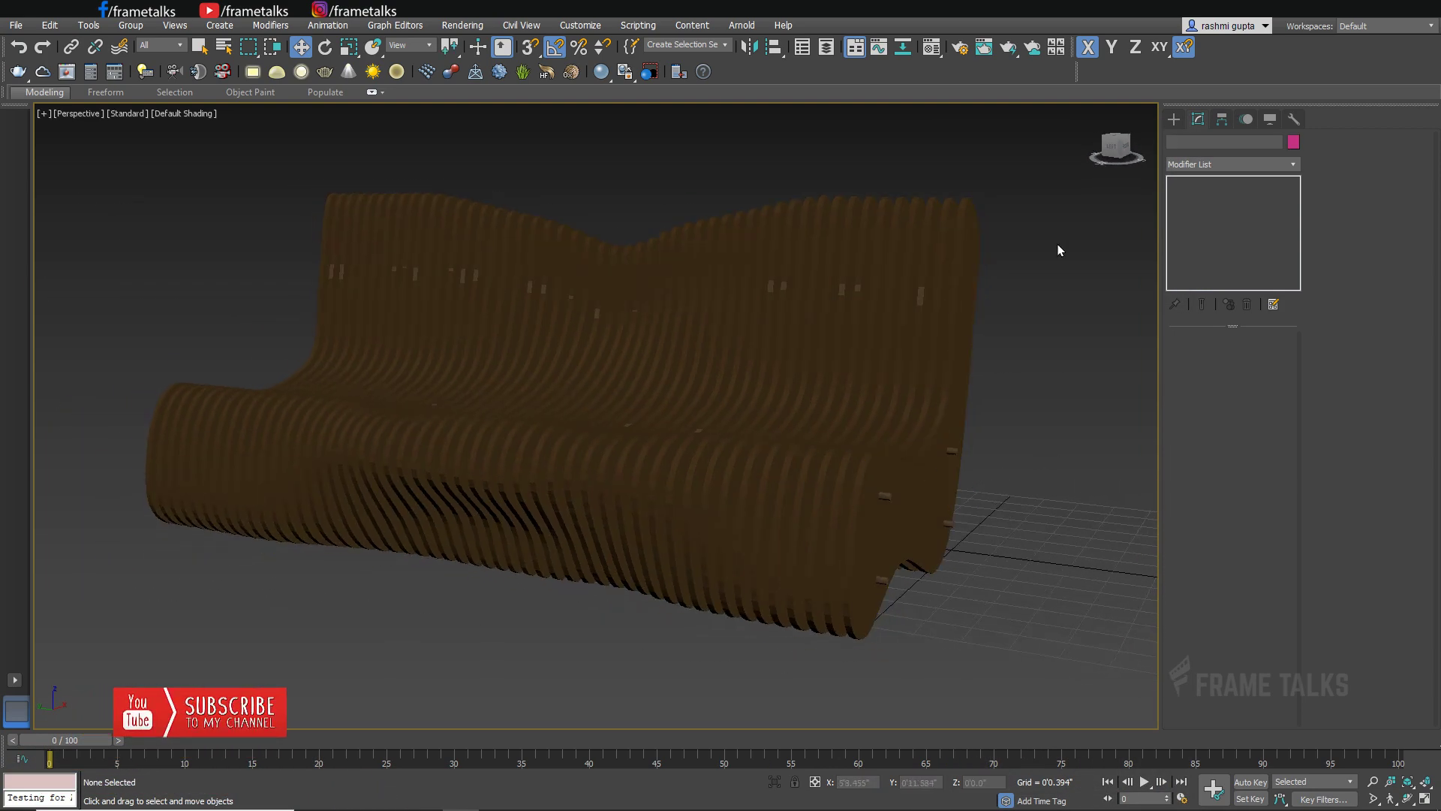
Apply a UVW Map modifier to all bench objects together and set its mapping to Box.
{"action": "key", "text": "ctrl+a"}
{"action": "left_click", "coordinate": [1190, 167]}
{"action": "key", "text": "u"}
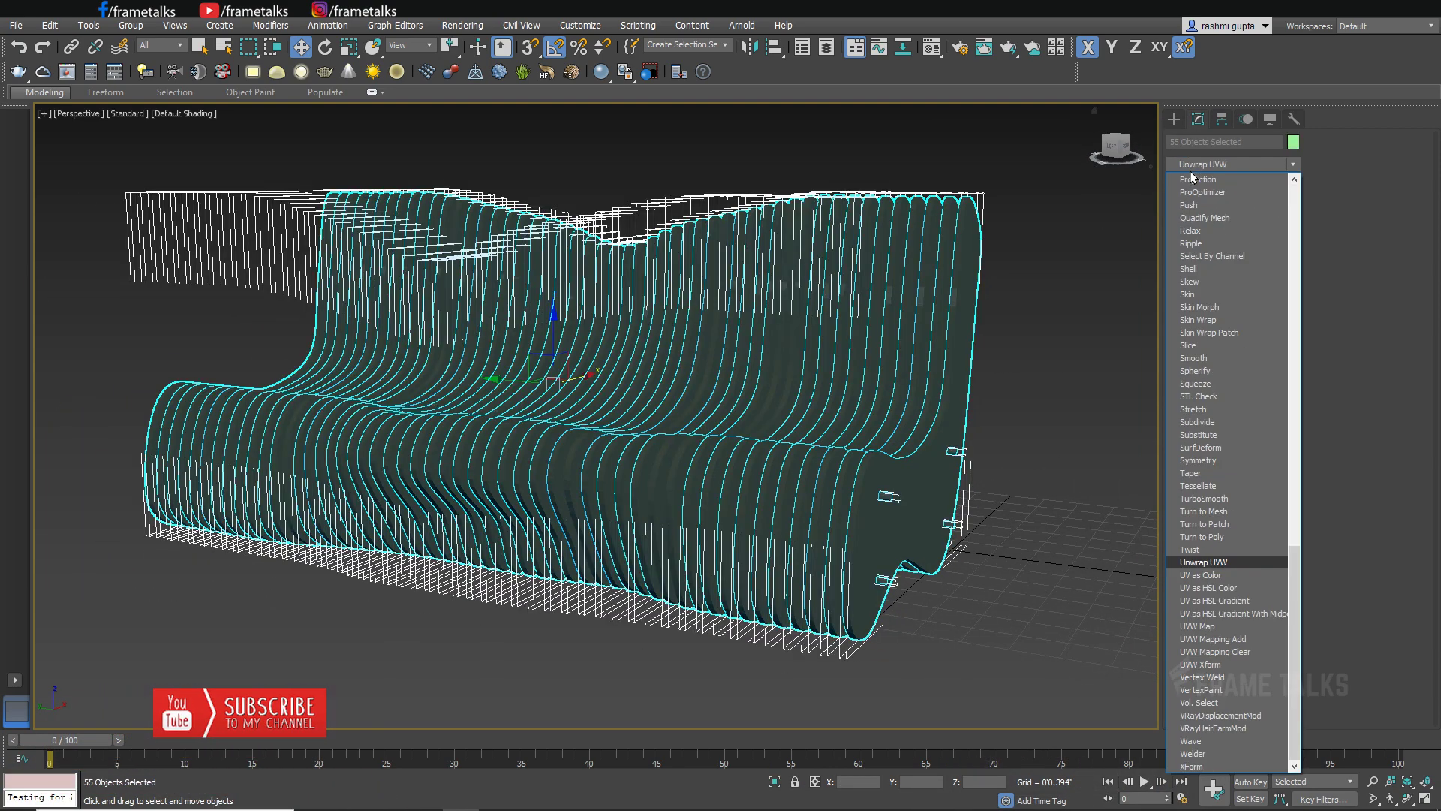
{"action": "key", "text": "Down"}
{"action": "key", "text": "Down"}
{"action": "key", "text": "Down"}
{"action": "key", "text": "Down"}
{"action": "key", "text": "Down"}
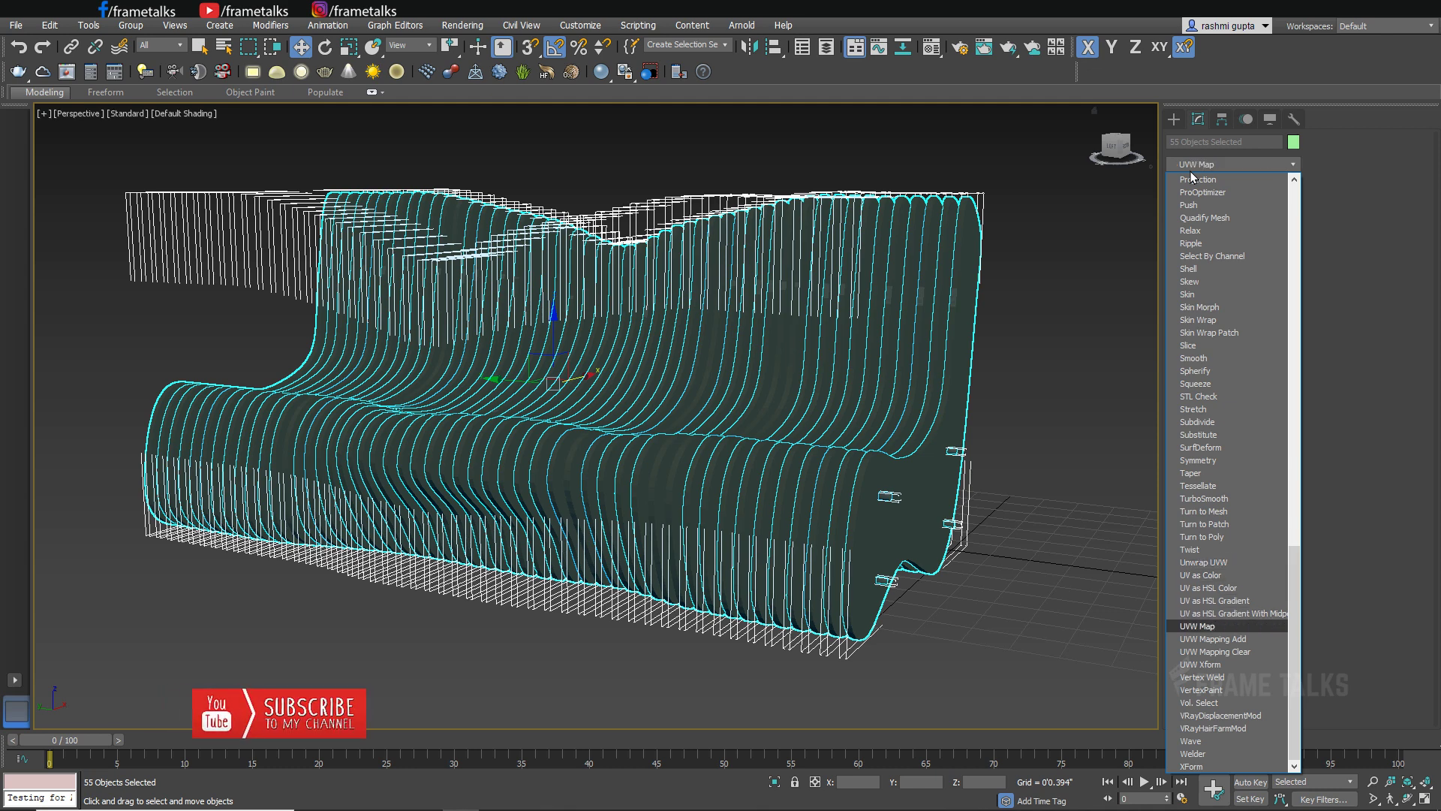
{"action": "key", "text": "Return"}
{"action": "left_click", "coordinate": [1200, 425]}
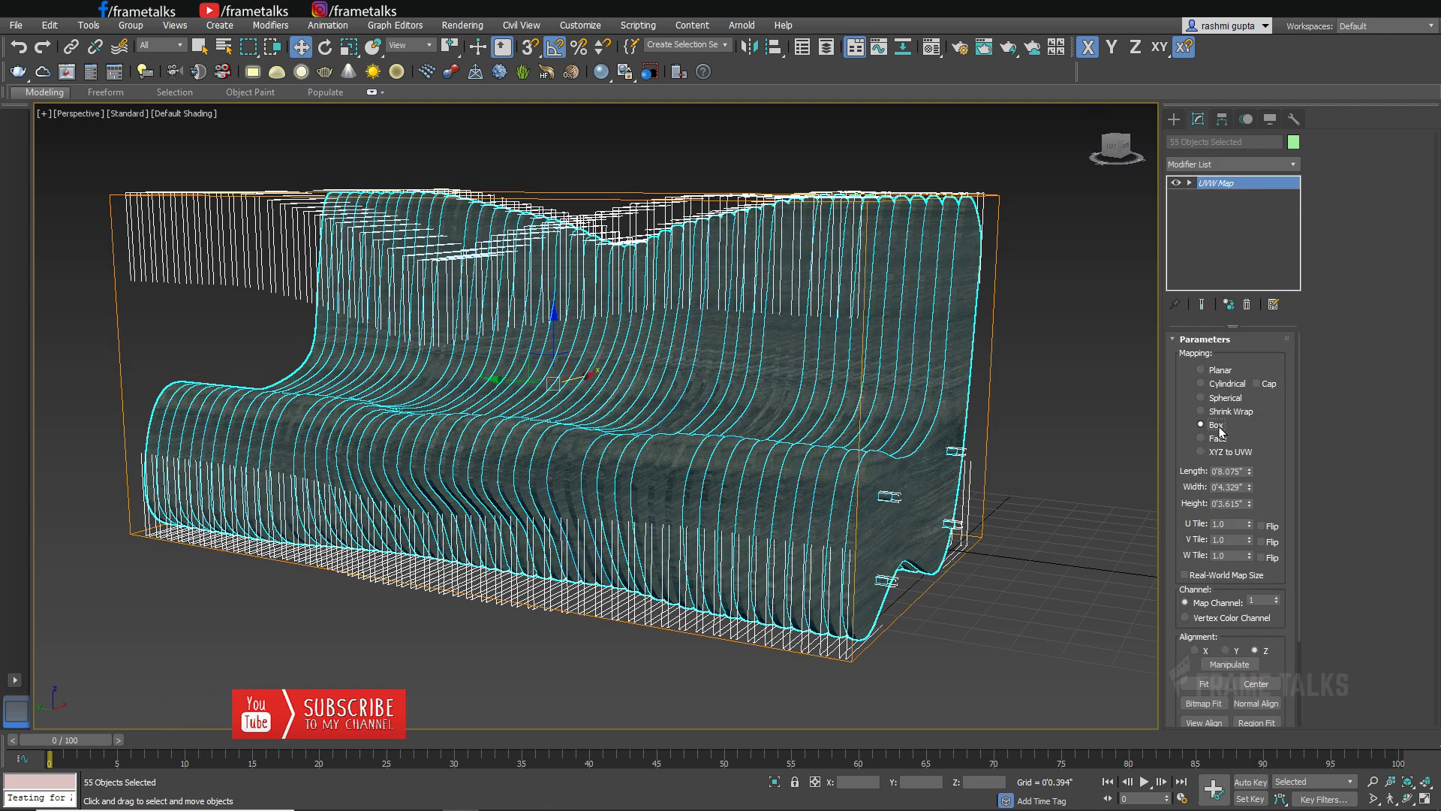
Adjust the Box mapping size on the whole bench, trying a height of about 8.676 inches, and inspect the wood grain.
{"action": "left_click", "coordinate": [970, 528]}
{"action": "middle_click_drag", "start_coordinate": [966, 528], "coordinate": [1046, 530], "text": "alt"}
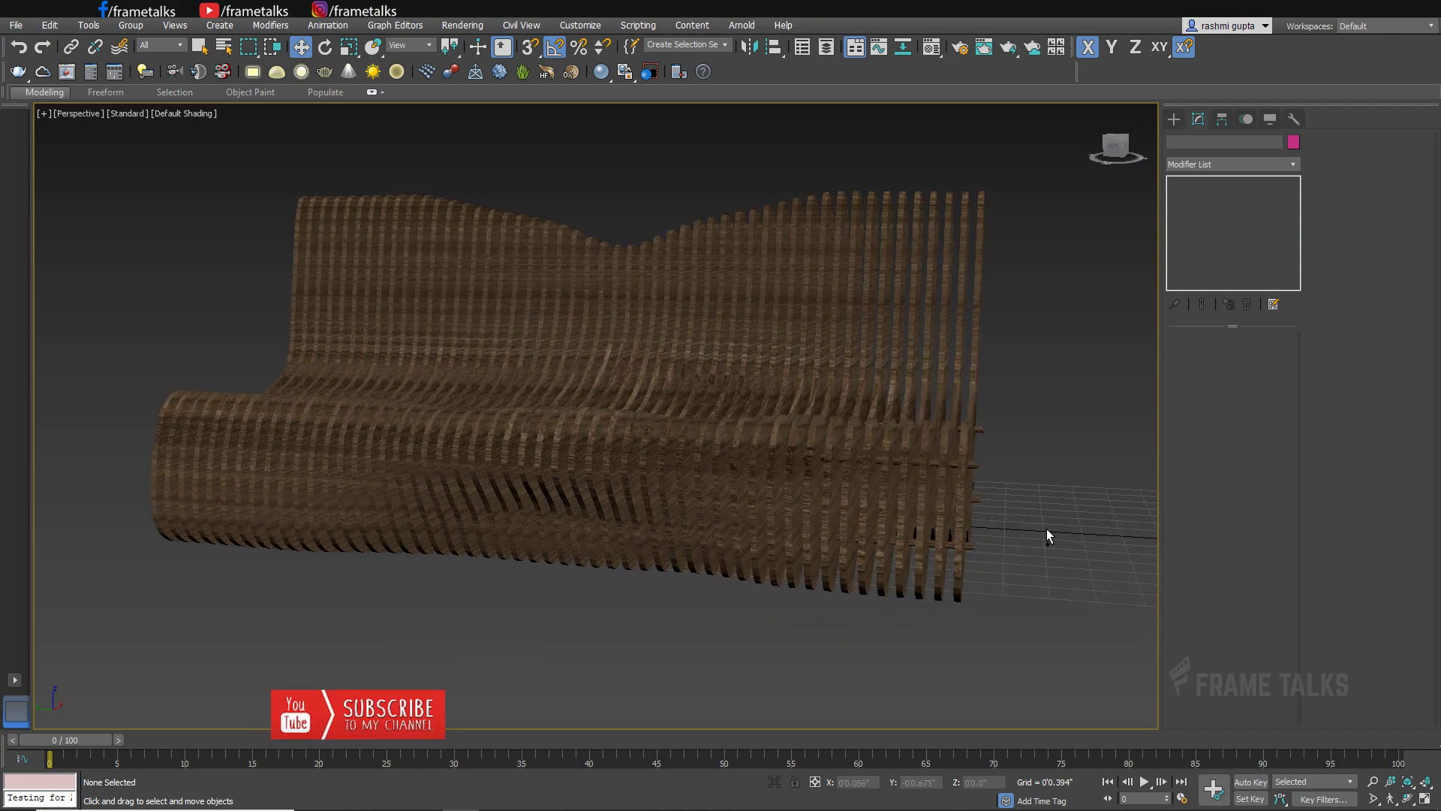
{"action": "key", "text": "ctrl+z"}
{"action": "mouse_move", "coordinate": [1249, 490]}
{"action": "left_mouse_down"}
{"action": "mouse_move", "coordinate": [1243, 435]}
{"action": "mouse_move", "coordinate": [1247, 504]}
{"action": "left_mouse_up"}
{"action": "key", "text": "ctrl+z"}
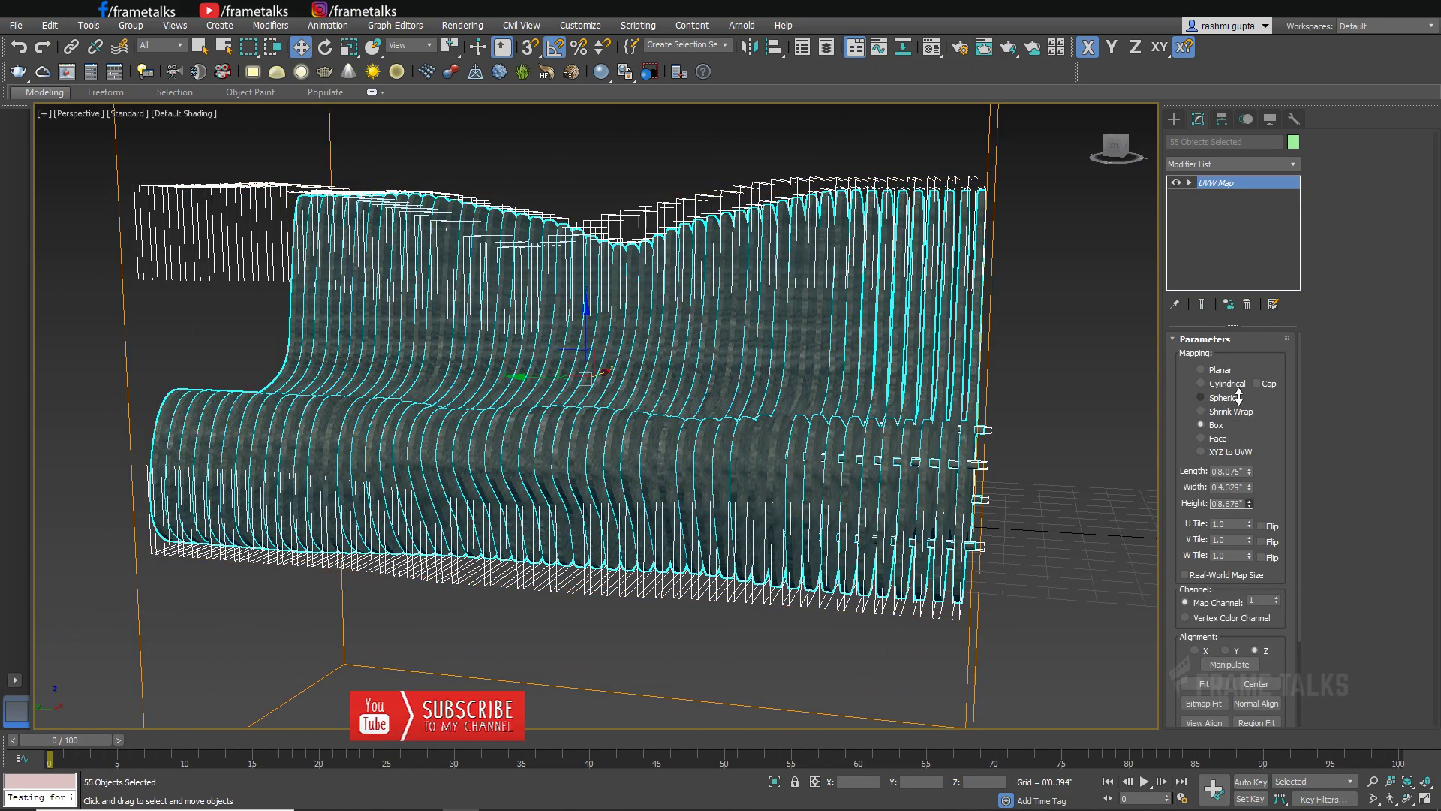
{"action": "left_click", "coordinate": [1037, 469]}
{"action": "middle_click_drag", "start_coordinate": [1037, 473], "coordinate": [962, 488], "text": "alt"}
{"action": "scroll", "coordinate": [962, 488], "scroll_direction": "up", "scroll_amount": 2}
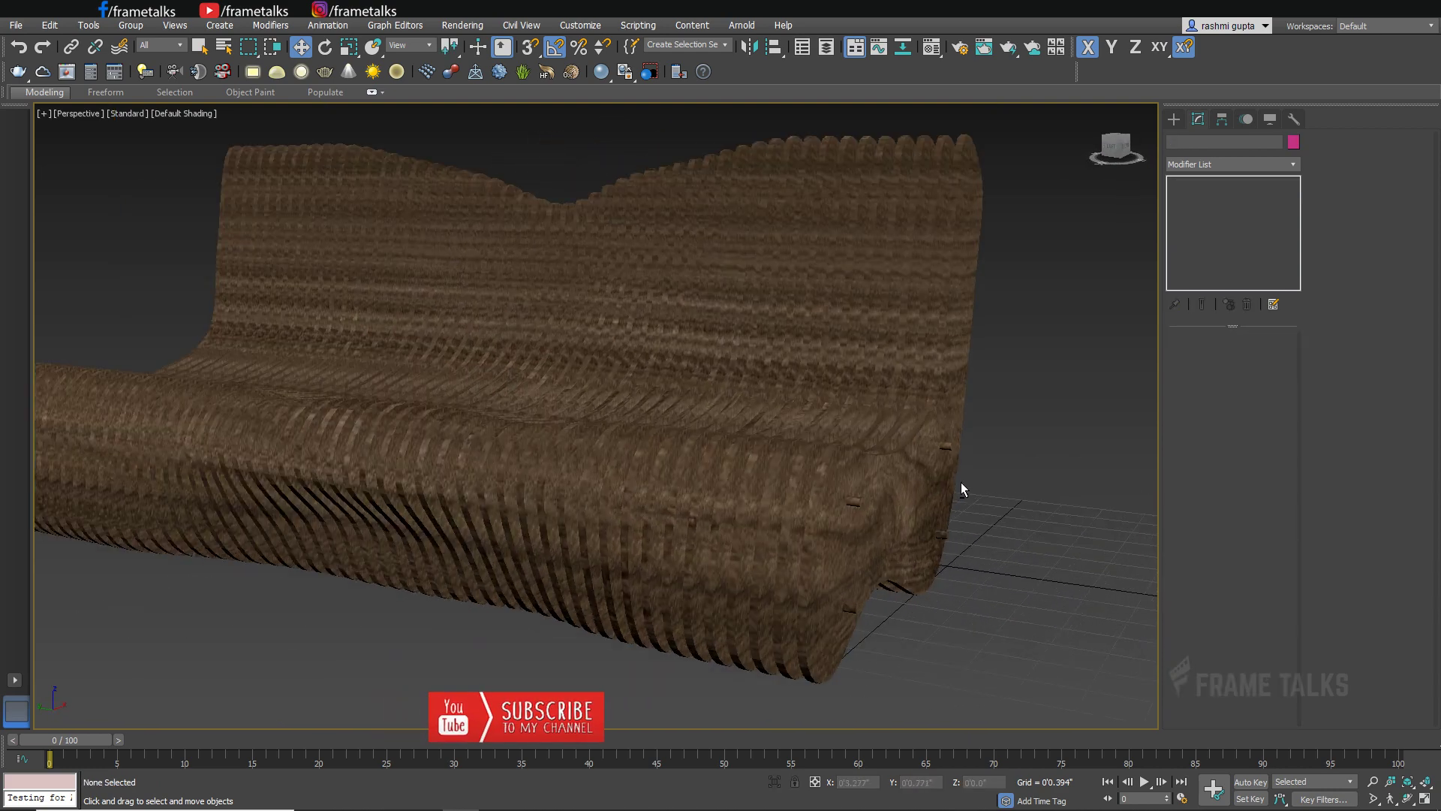
Replace the Diffuse bitmap with textures from the plank folder, trying seamless-wood-planks-2 and red-planks before choosing old-wood-floor-texture-720x425.jpg.
{"action": "key", "text": "m"}
{"action": "left_click", "coordinate": [1049, 383]}
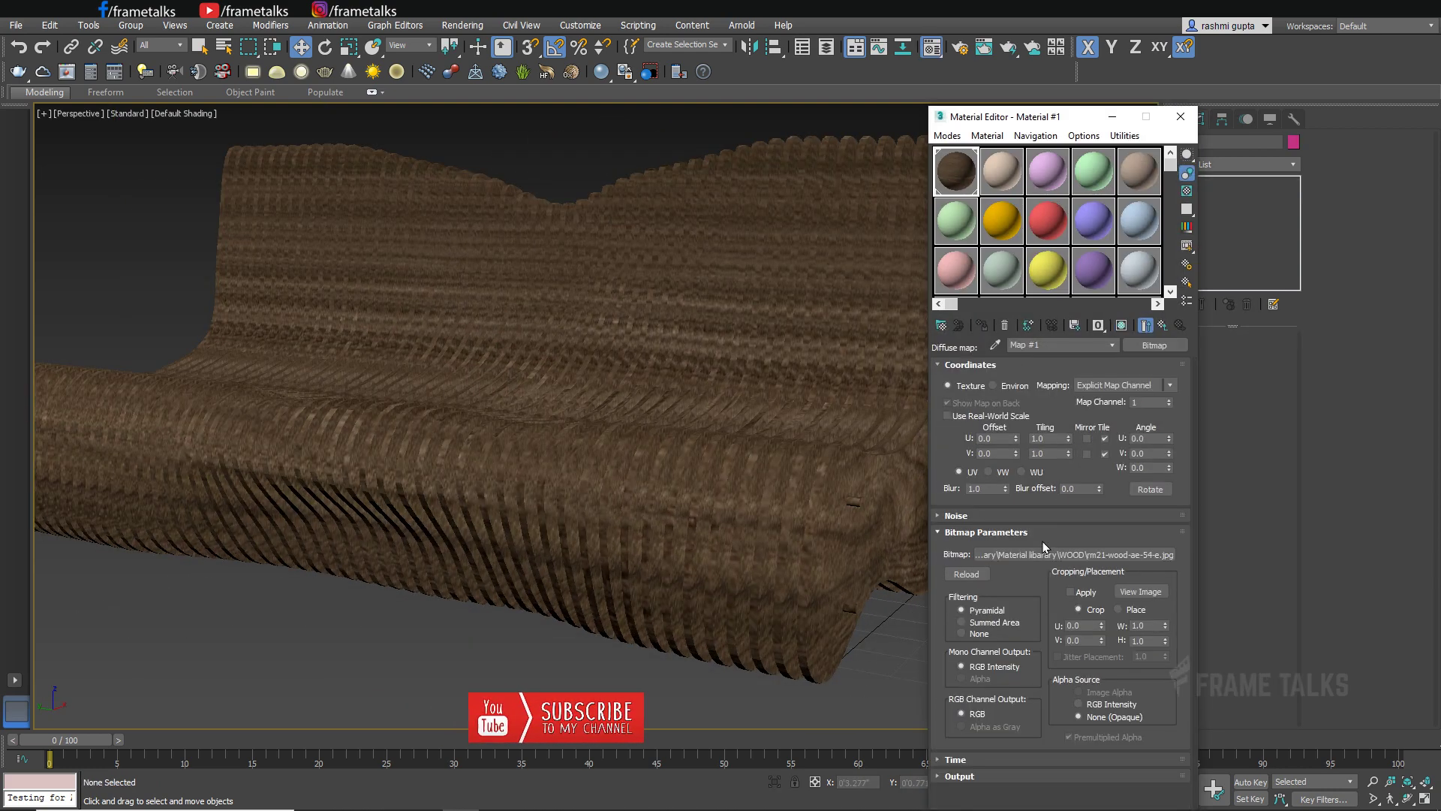
{"action": "left_click", "coordinate": [1051, 554]}
{"action": "double_click", "coordinate": [1085, 331]}
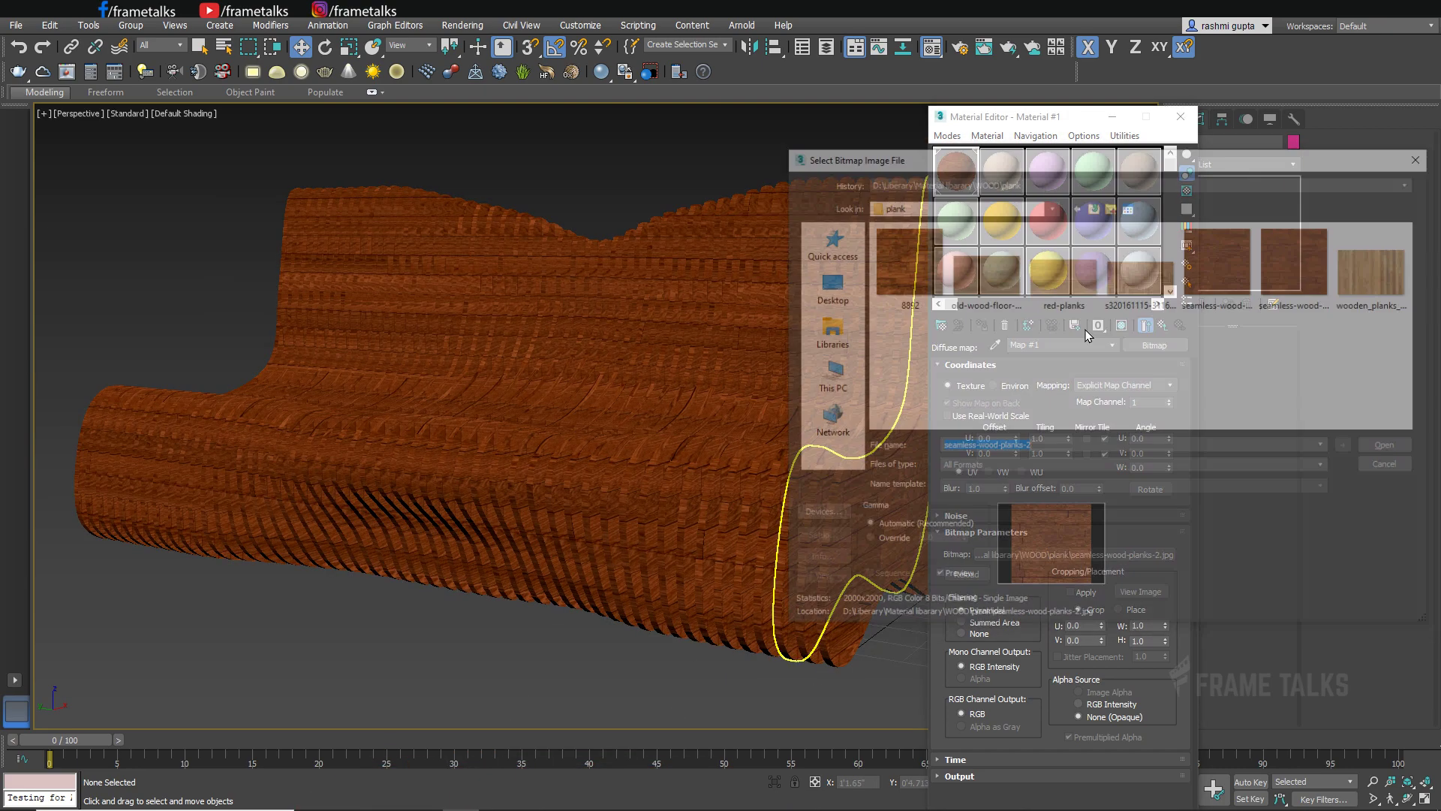
{"action": "double_click", "coordinate": [1059, 258]}
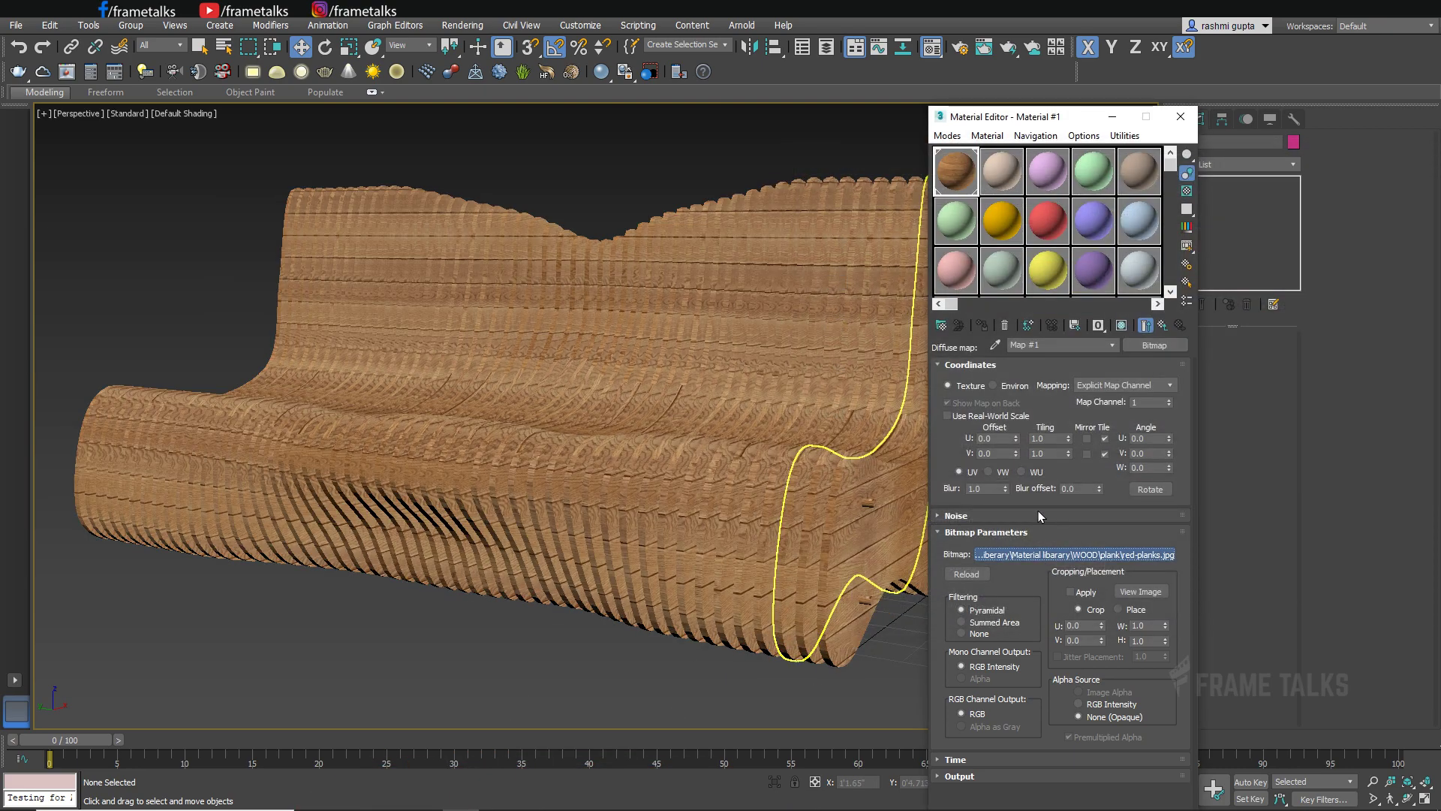
{"action": "left_click", "coordinate": [1051, 554]}
{"action": "double_click", "coordinate": [1004, 273]}
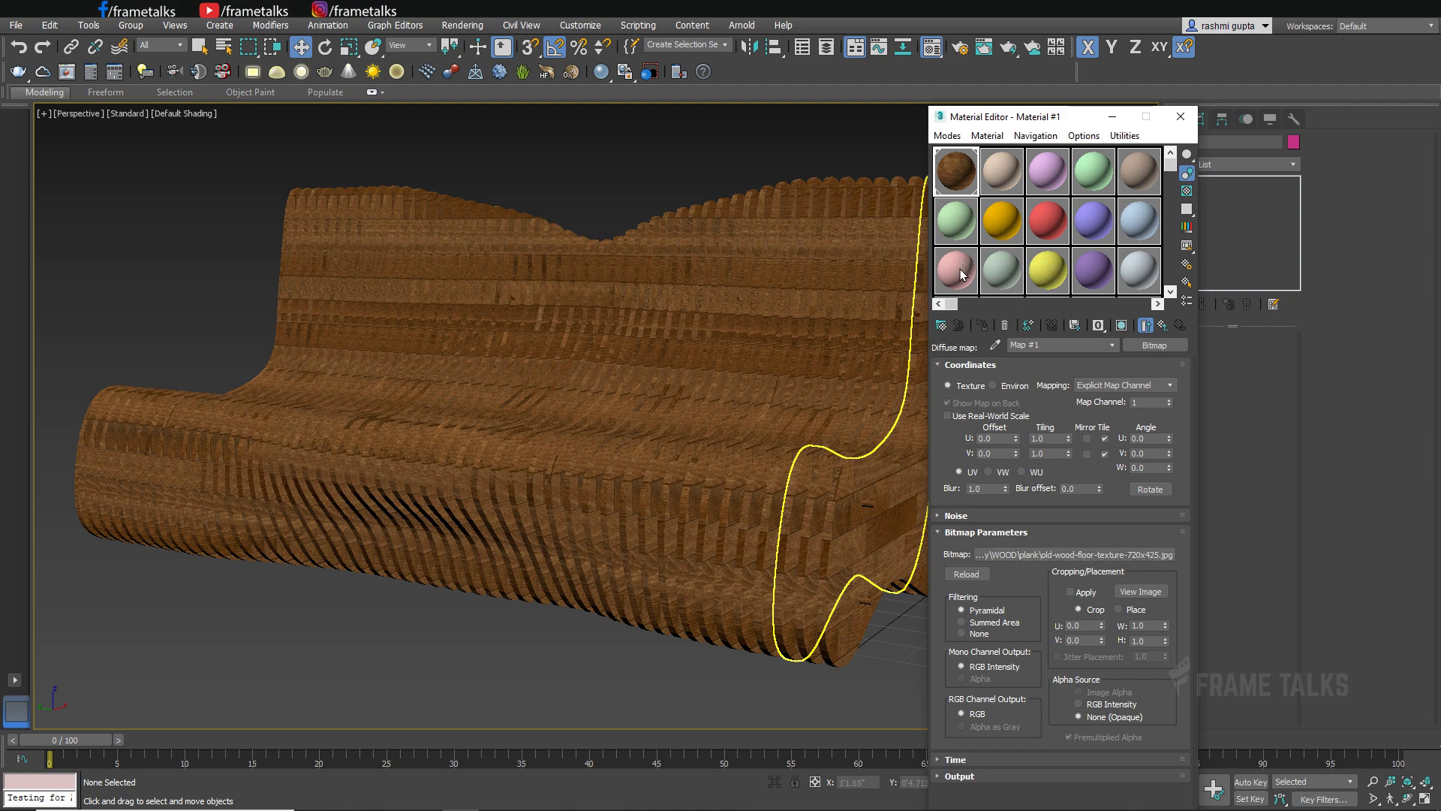
Assign the plain VRay material Material #5 to all bench objects in place of the wood material, and clear the selection.
{"action": "left_click", "coordinate": [960, 272]}
{"action": "left_click", "coordinate": [1127, 184]}
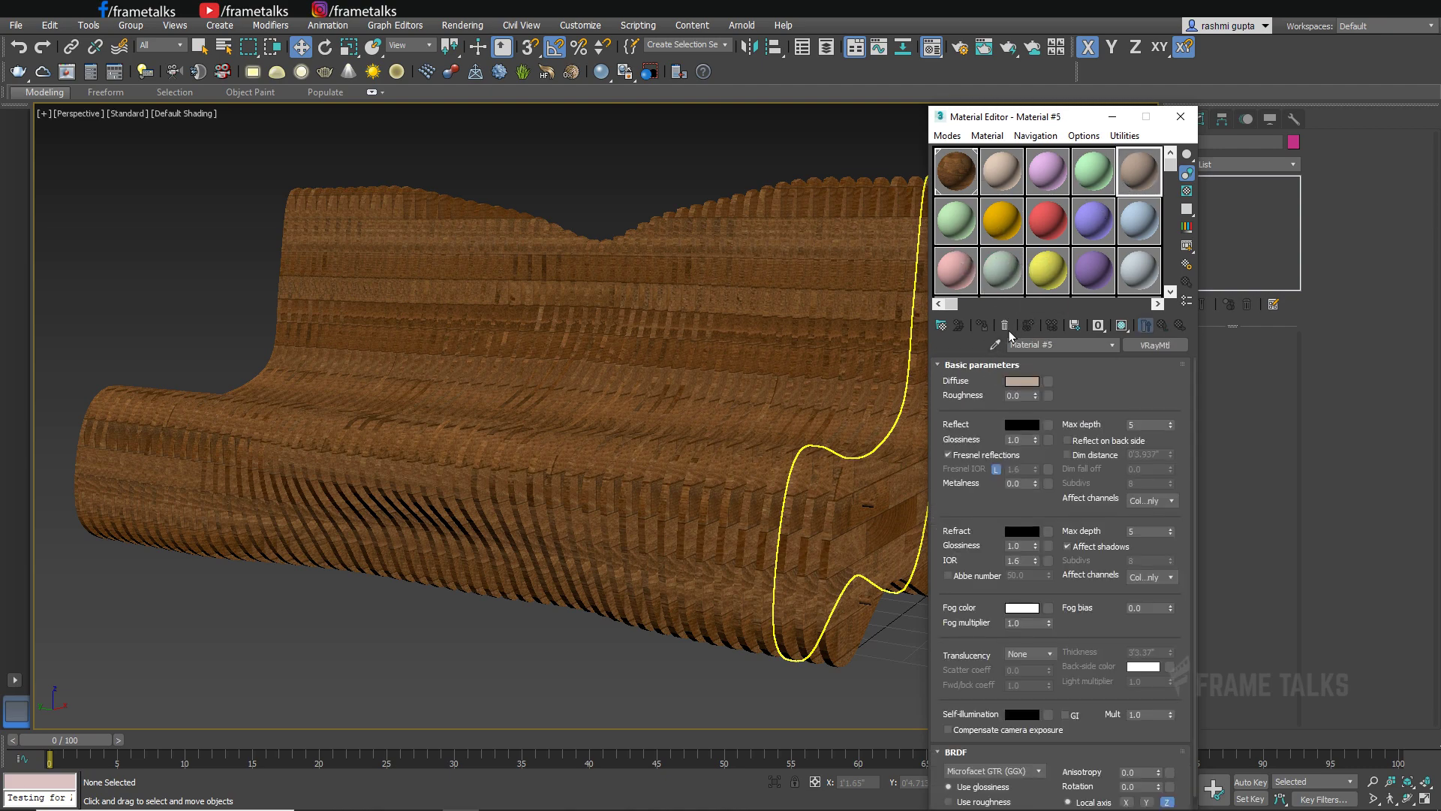
{"action": "left_click", "coordinate": [740, 536]}
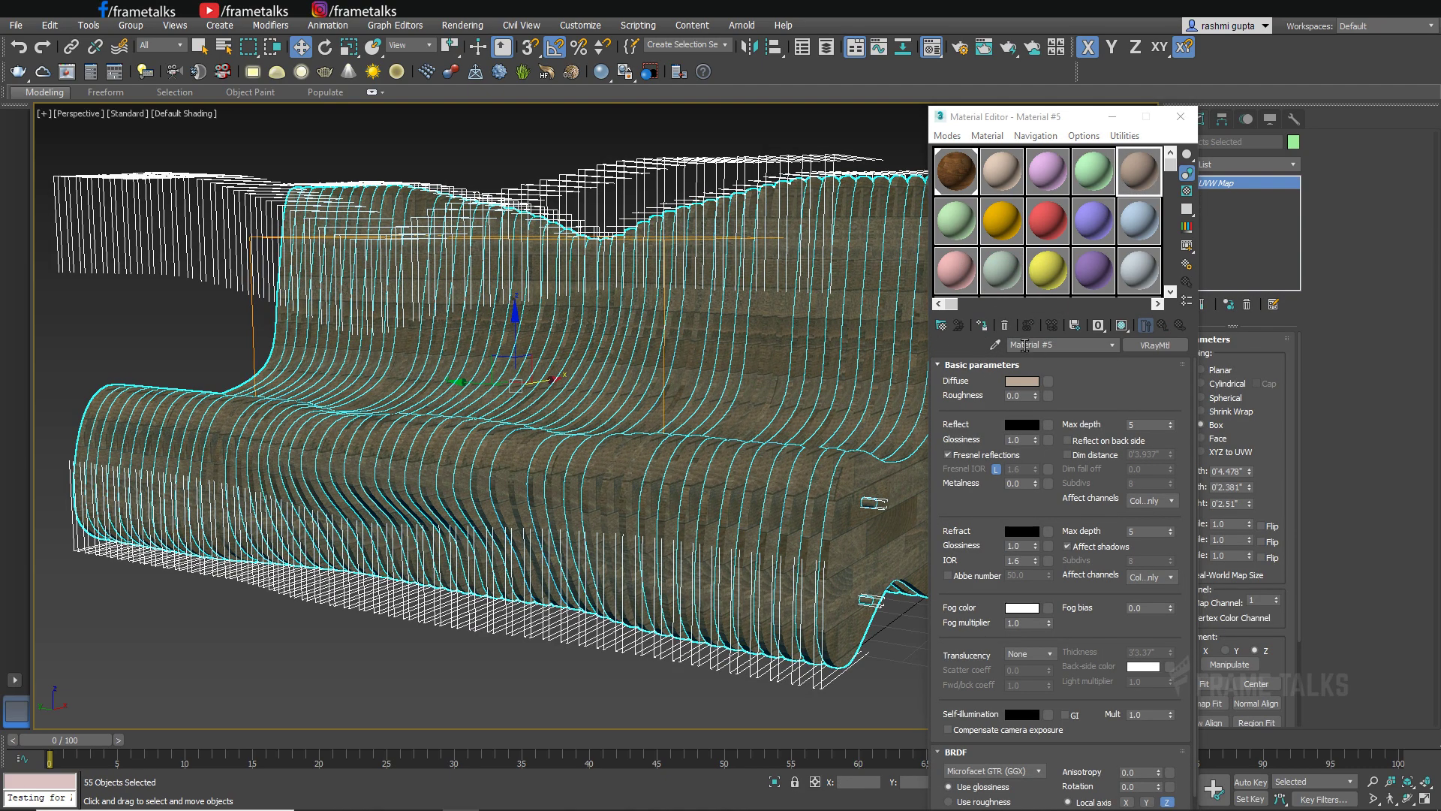
{"action": "left_click", "coordinate": [980, 326]}
{"action": "left_click", "coordinate": [726, 175]}
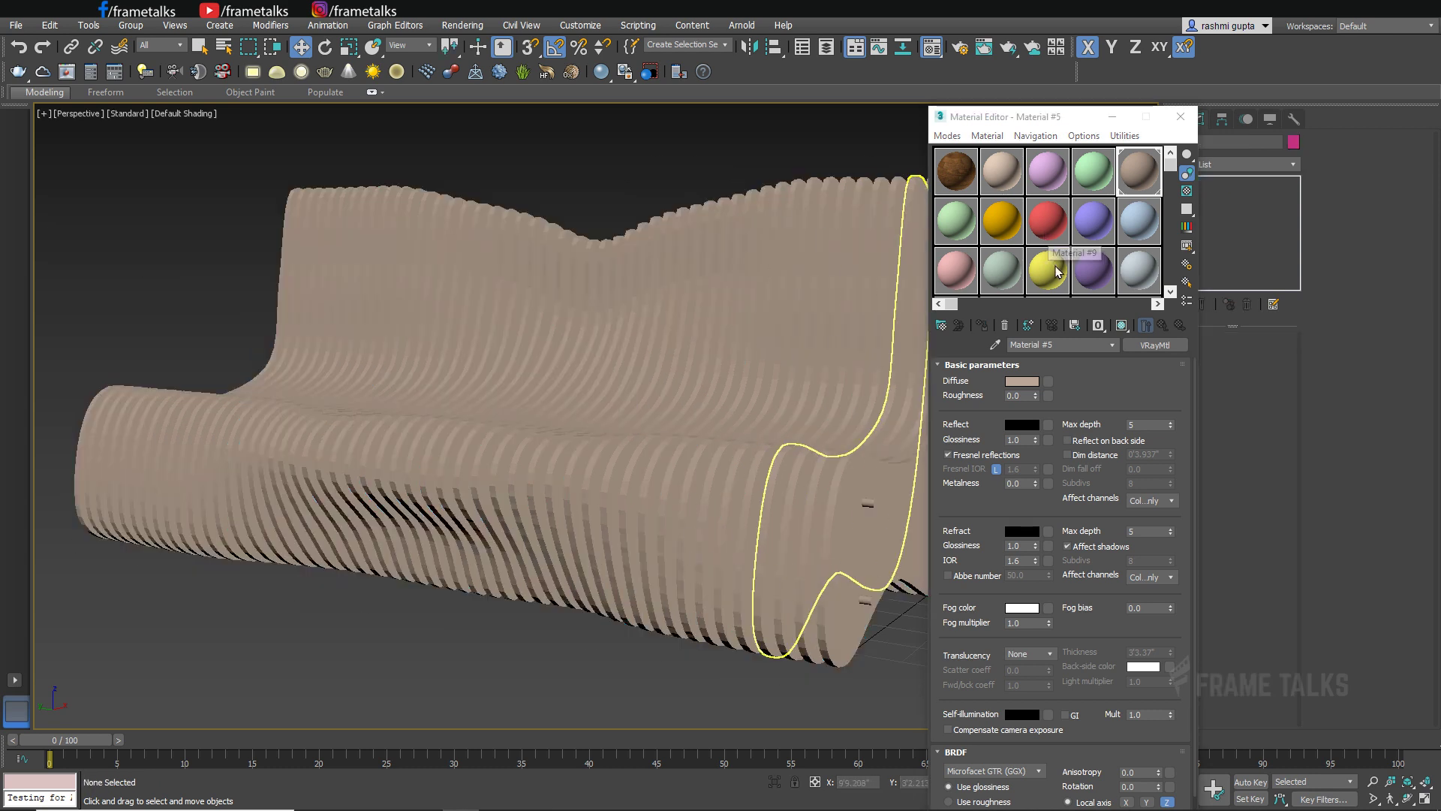
Darken the Diffuse color of Material #5 to a near-black brown with a Value of about 18.
{"action": "left_click", "coordinate": [1090, 272]}
{"action": "left_click", "coordinate": [1154, 179]}
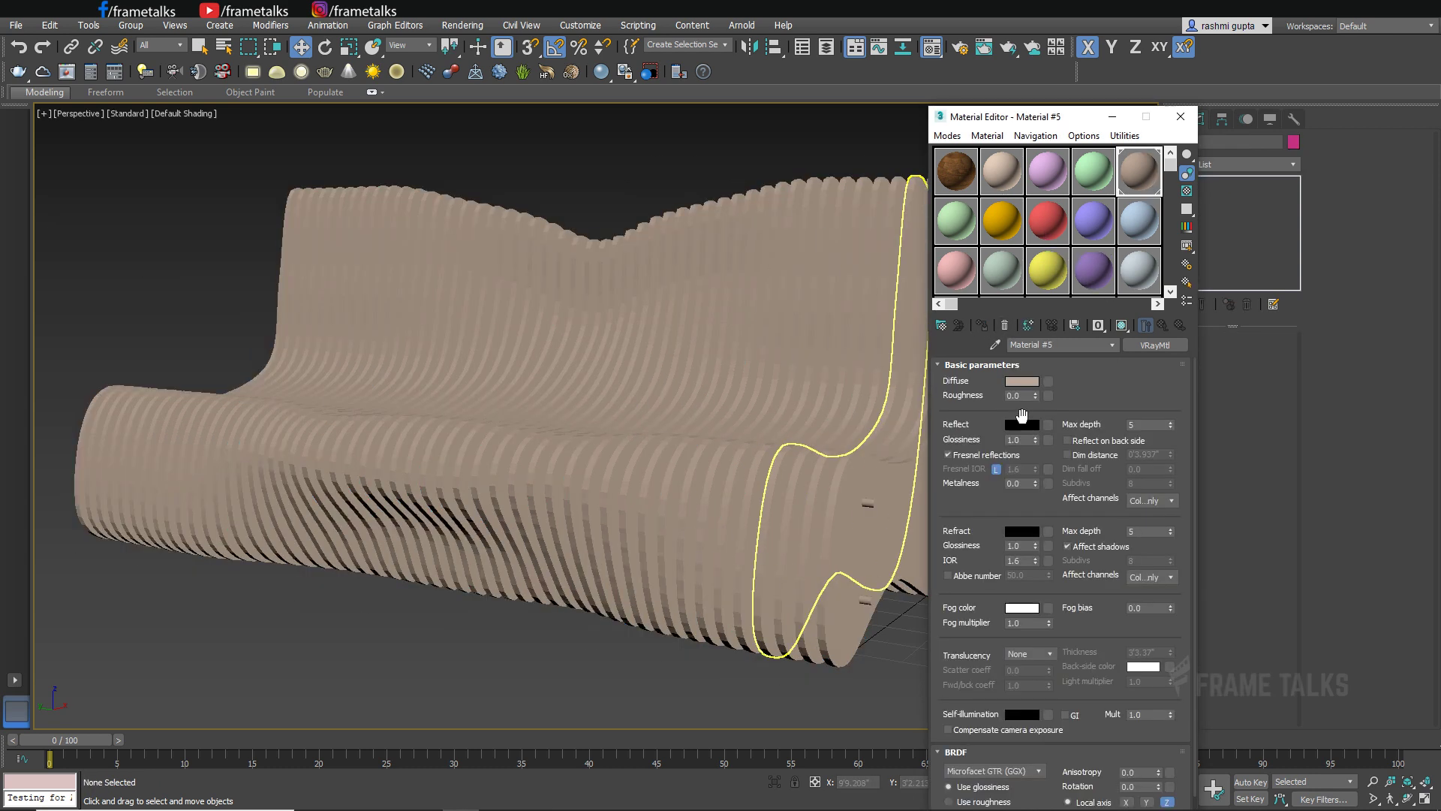
{"action": "left_click", "coordinate": [1022, 383]}
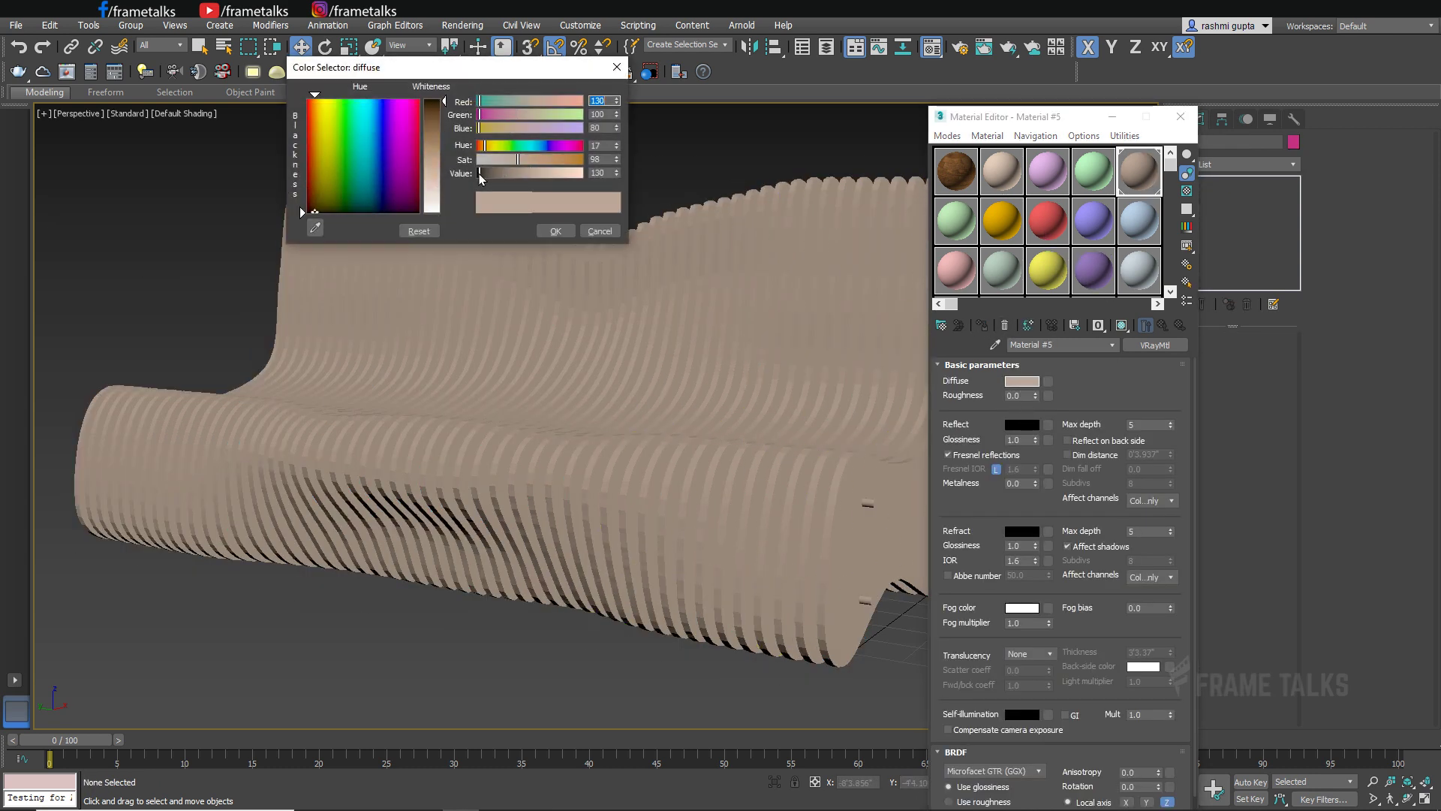
{"action": "left_click", "coordinate": [481, 175]}
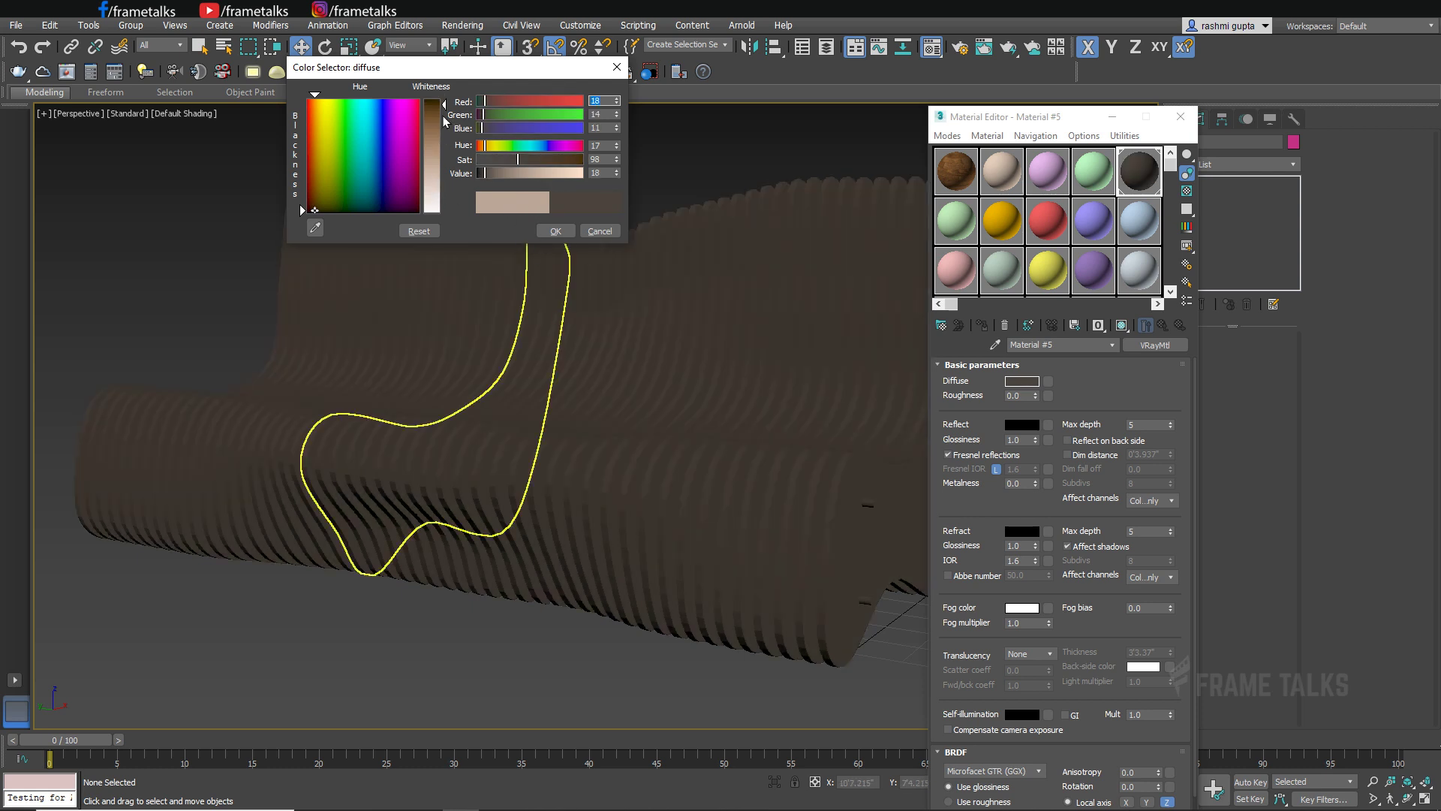